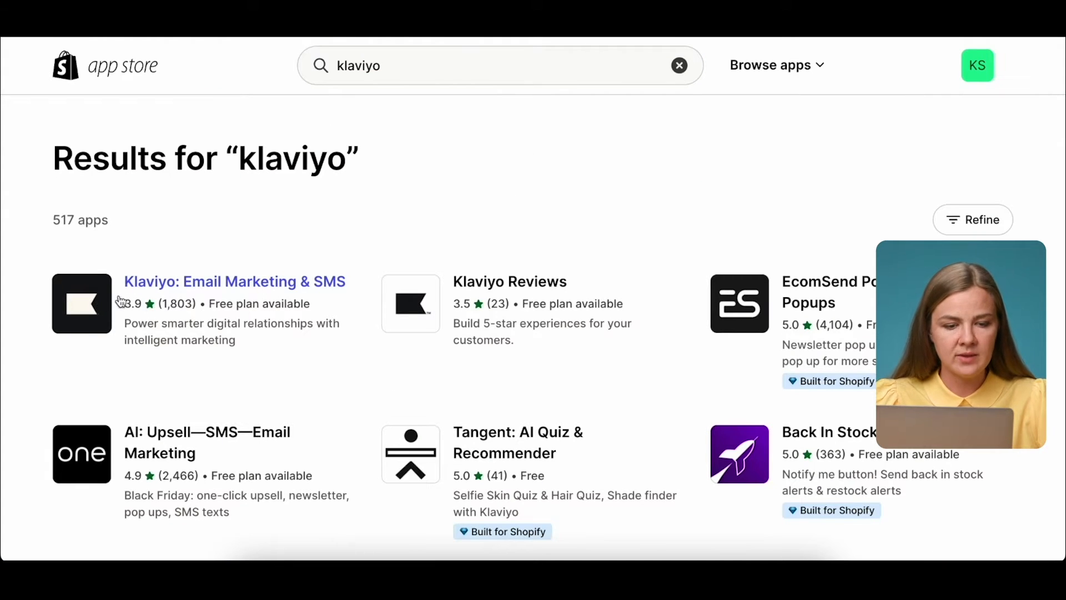
Install the Klaviyo: Email Marketing & SMS app from its App Store listing after reviewing permissions.
{"action": "left_click", "coordinate": [234, 281]}
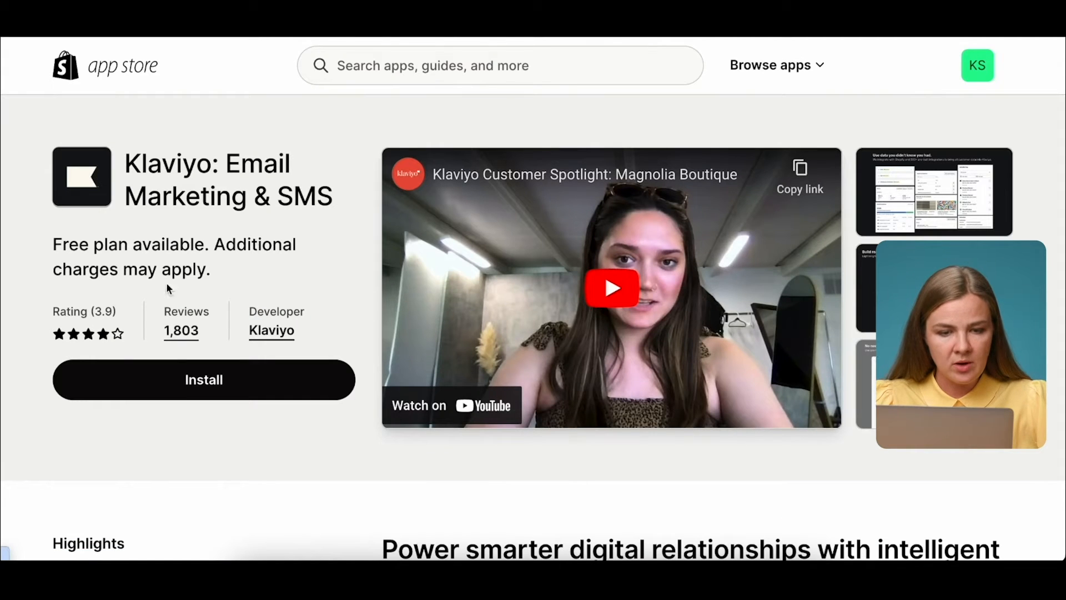
{"action": "left_click", "coordinate": [215, 383]}
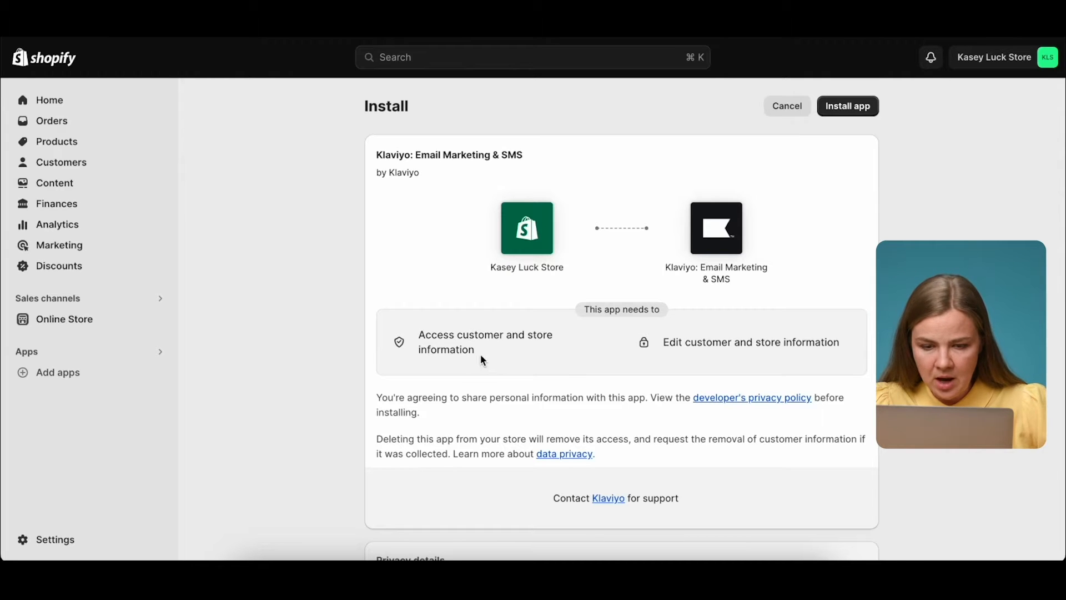
{"action": "scroll", "coordinate": [529, 347], "scroll_direction": "down", "scroll_amount": 3}
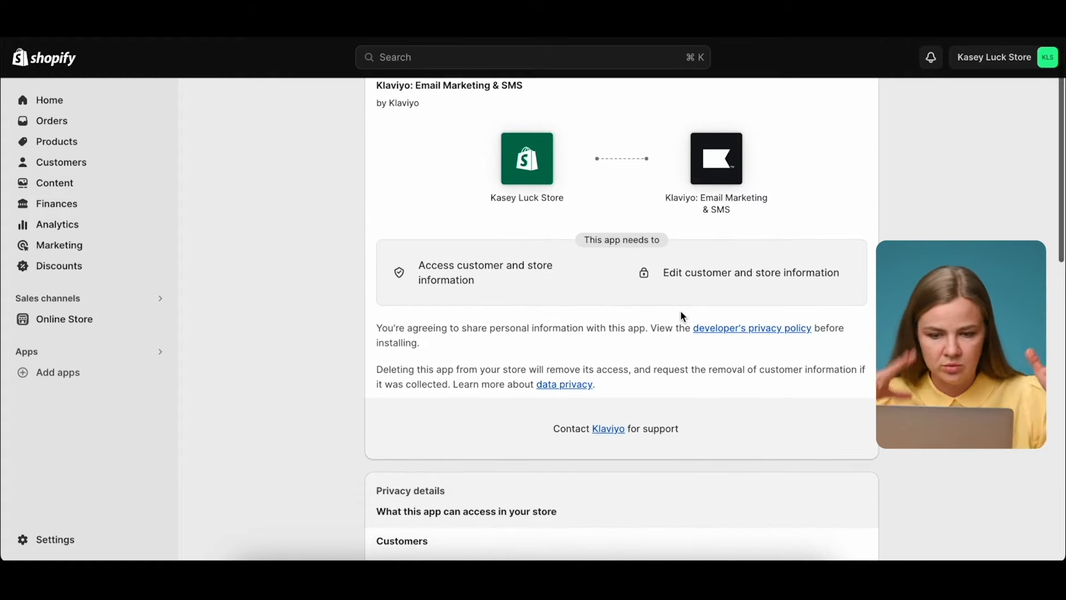
{"action": "scroll", "coordinate": [681, 312], "scroll_direction": "down", "scroll_amount": 10}
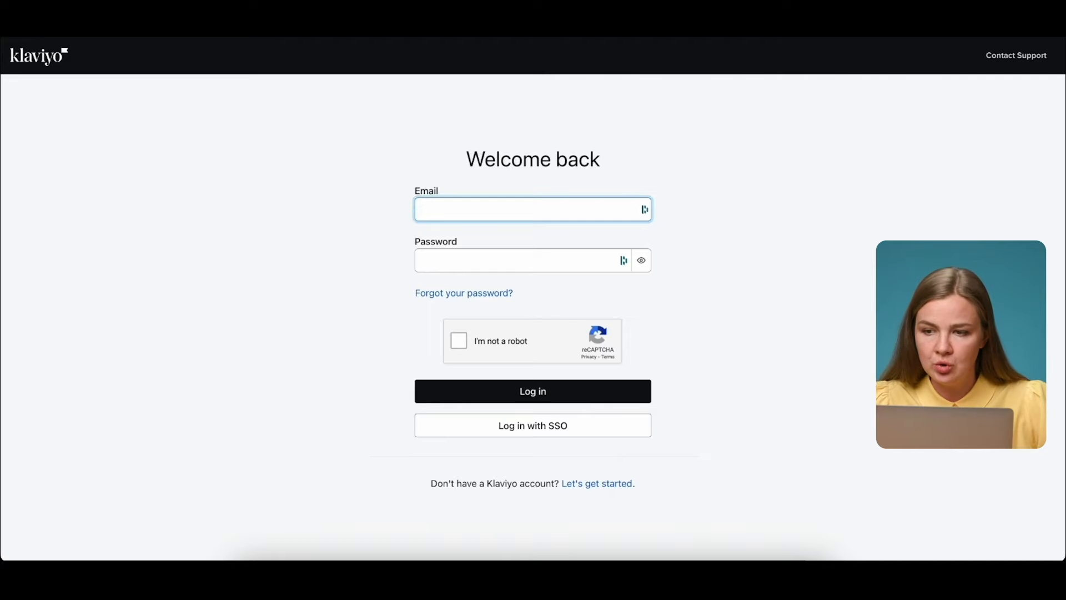
Sign up for a free Klaviyo account with autofilled details and the reCAPTCHA check.
{"action": "left_click", "coordinate": [601, 484]}
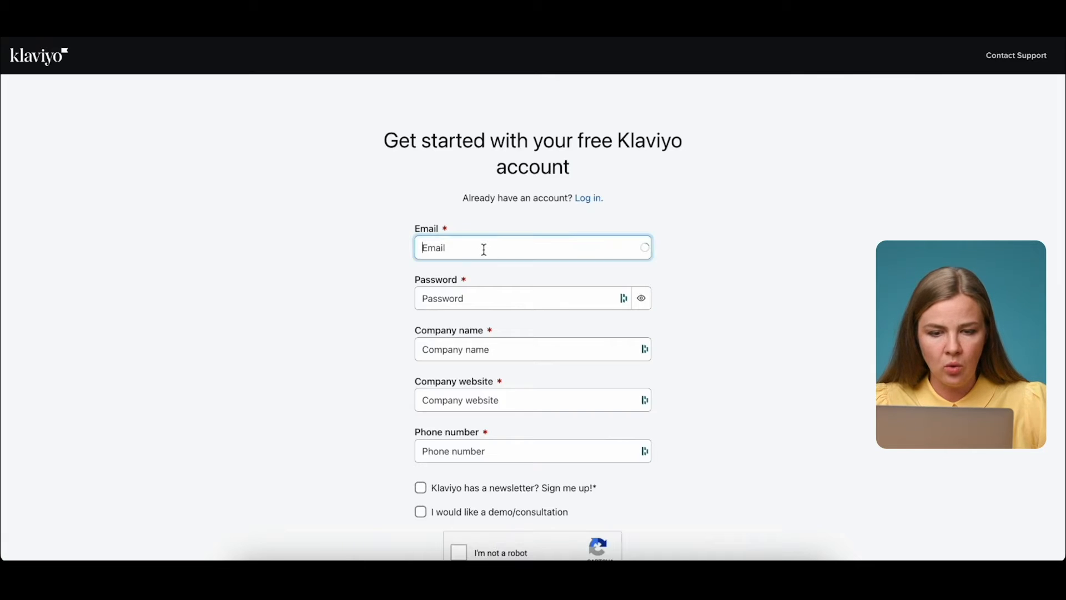
{"action": "left_click", "coordinate": [468, 306]}
{"action": "left_click", "coordinate": [457, 343]}
{"action": "left_click", "coordinate": [553, 399]}
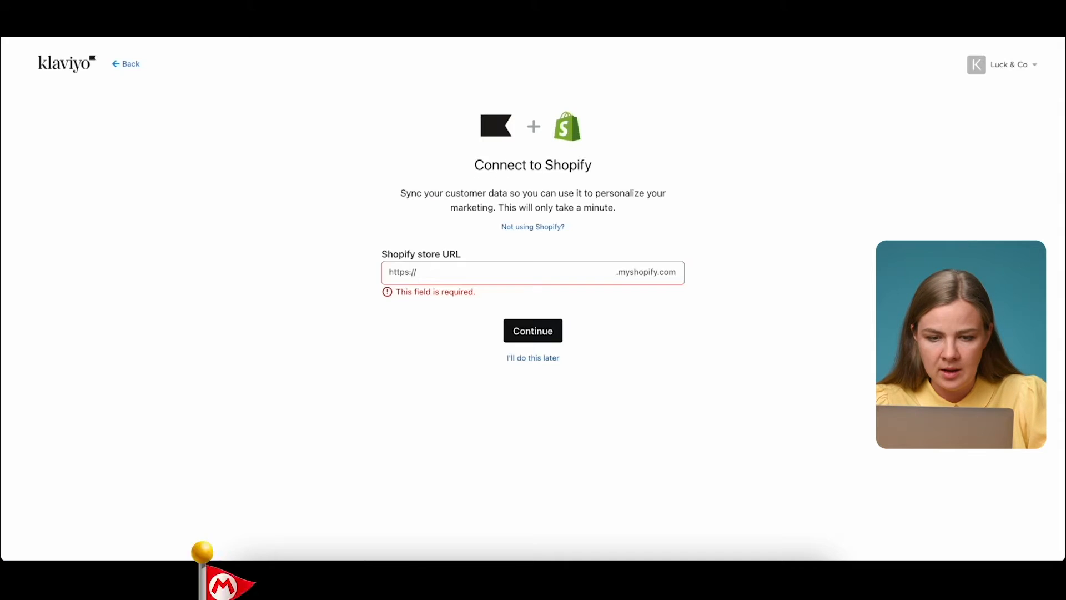
Connect the Shopify store by entering the store URL kasey-luck-store.
{"action": "left_click", "coordinate": [448, 271]}
{"action": "type", "text": "kasey-luck-store"}
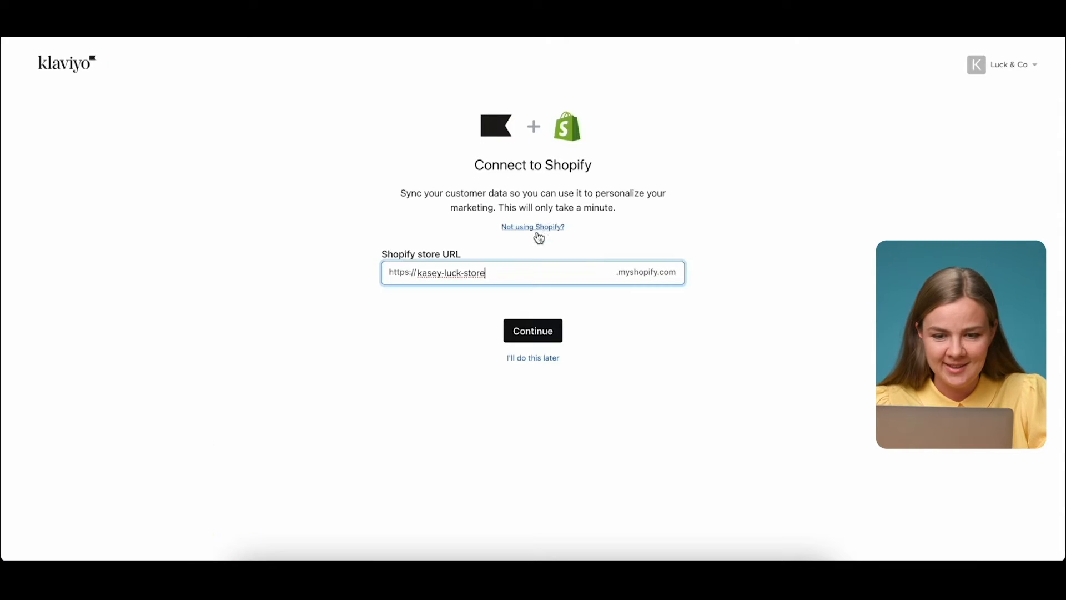
{"action": "left_click", "coordinate": [544, 338]}
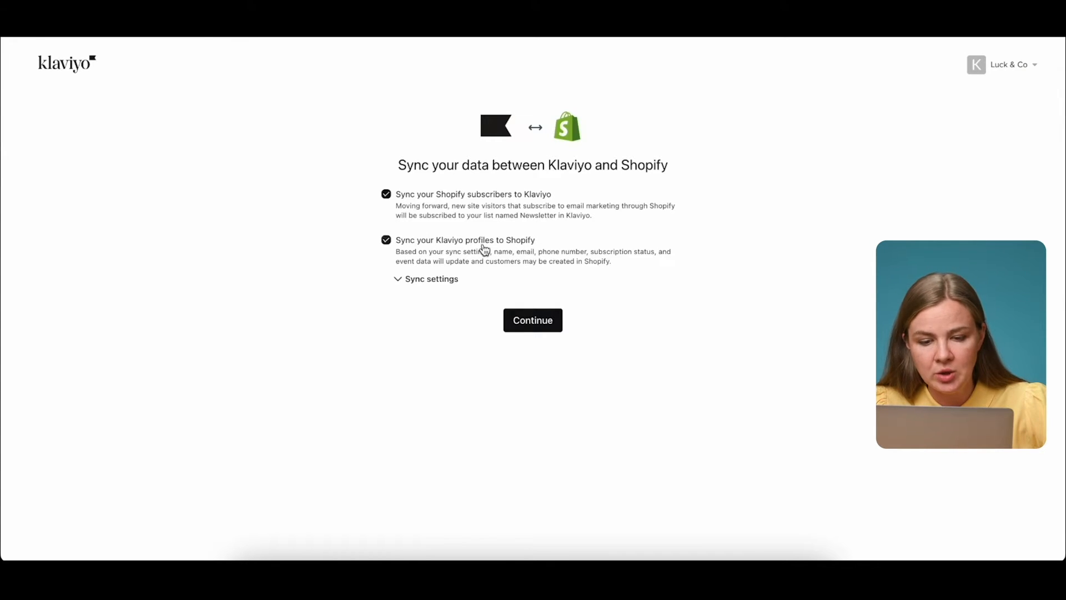
Keep two-way syncing for All profiles with the default profile data options checked.
{"action": "left_click_drag", "start_coordinate": [394, 205], "coordinate": [637, 223]}
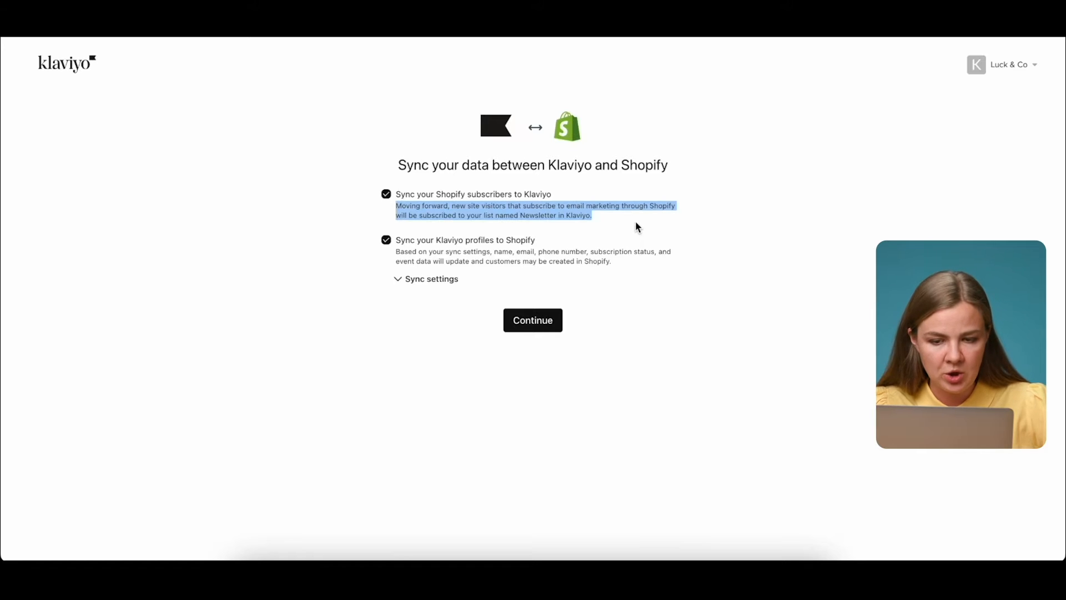
{"action": "left_click", "coordinate": [406, 277]}
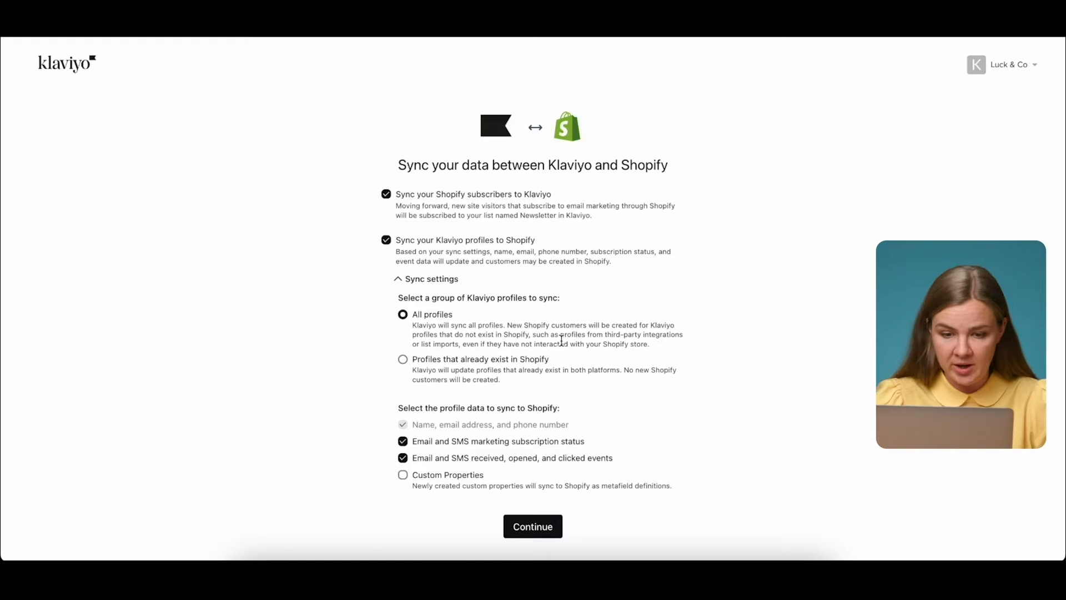
{"action": "scroll", "coordinate": [562, 340], "scroll_direction": "down", "scroll_amount": 1}
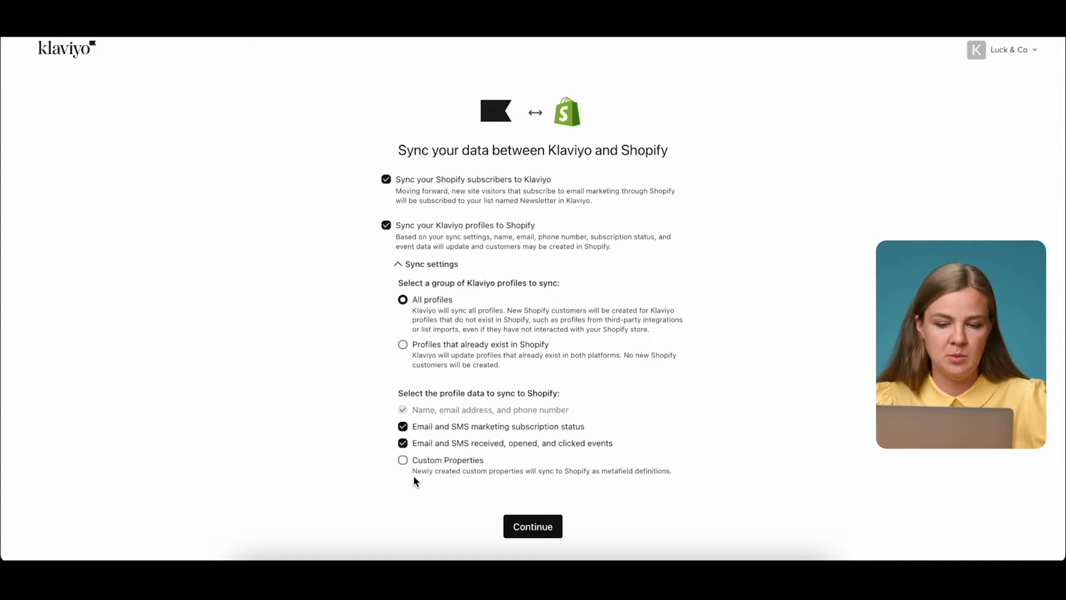
{"action": "left_click", "coordinate": [523, 529]}
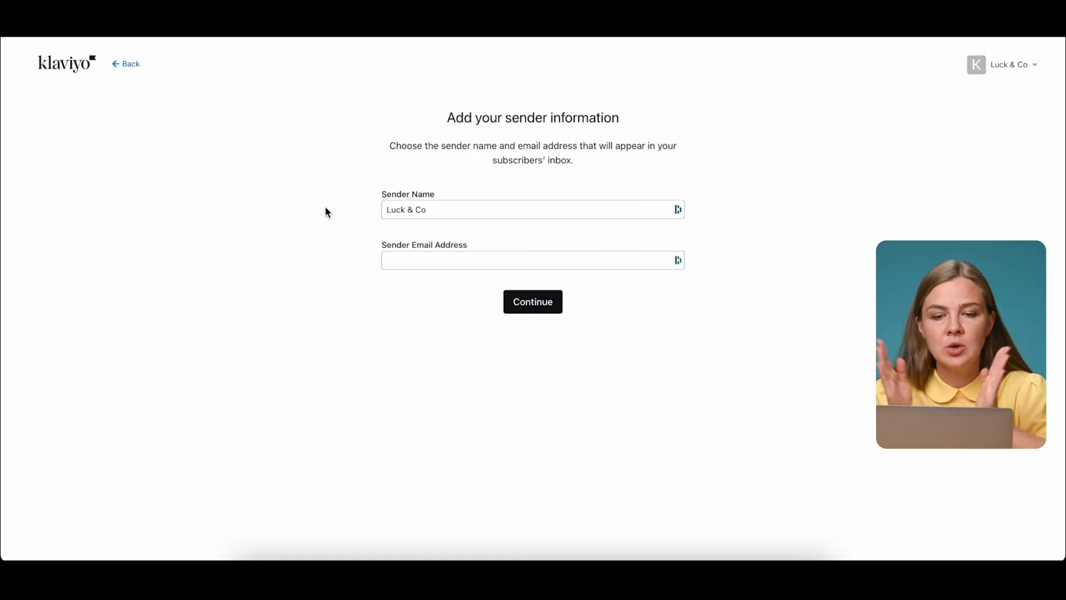
Change the sender name to Luck & Co Agency and enter the sender e-mail address.
{"action": "triple_click", "coordinate": [445, 209]}
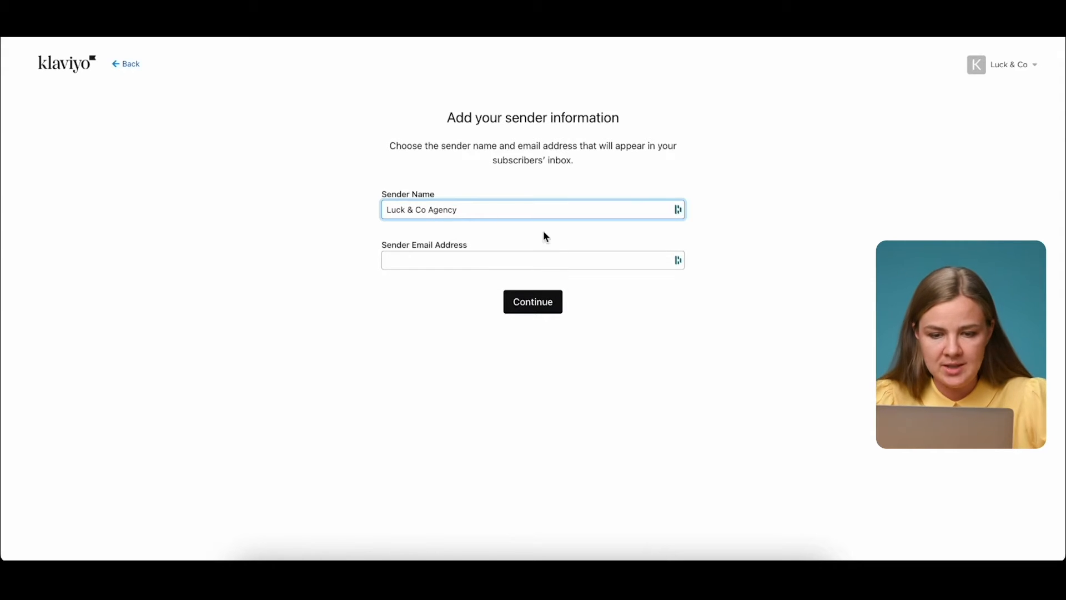
{"action": "left_click", "coordinate": [410, 260]}
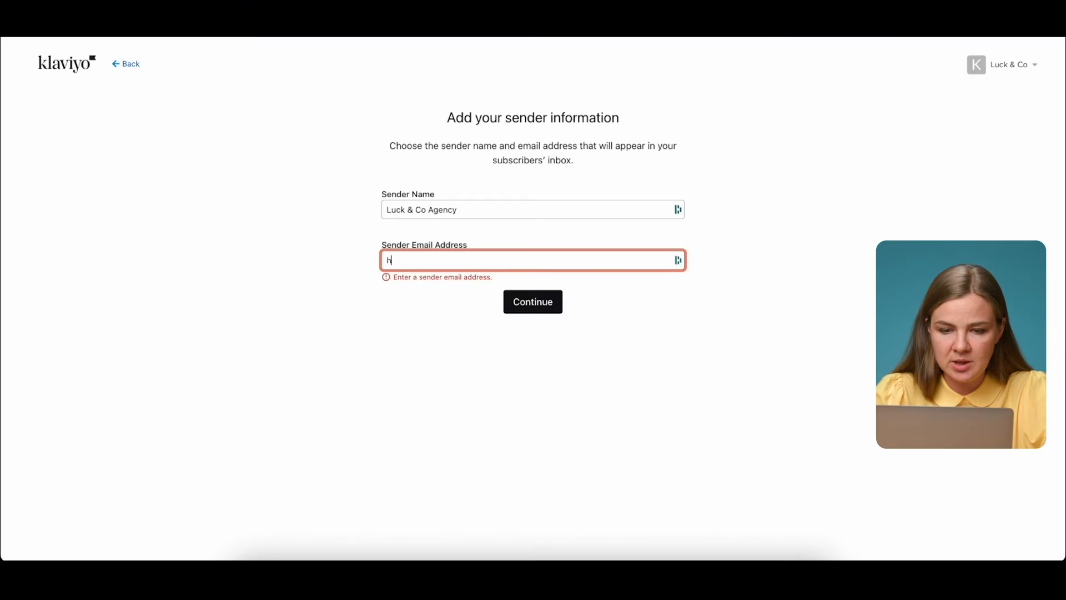
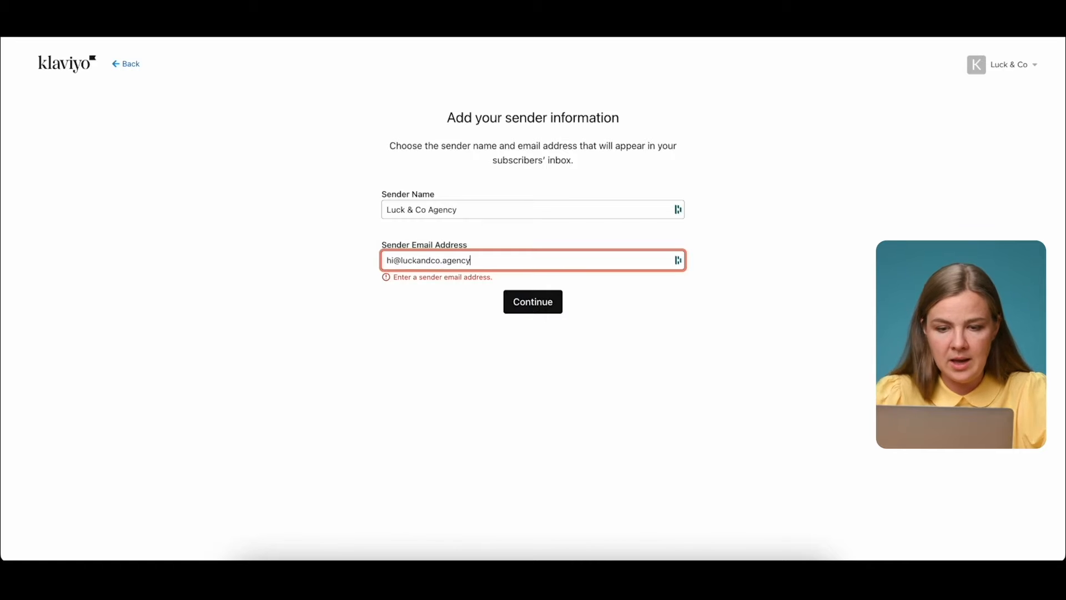
{"action": "left_click", "coordinate": [552, 304]}
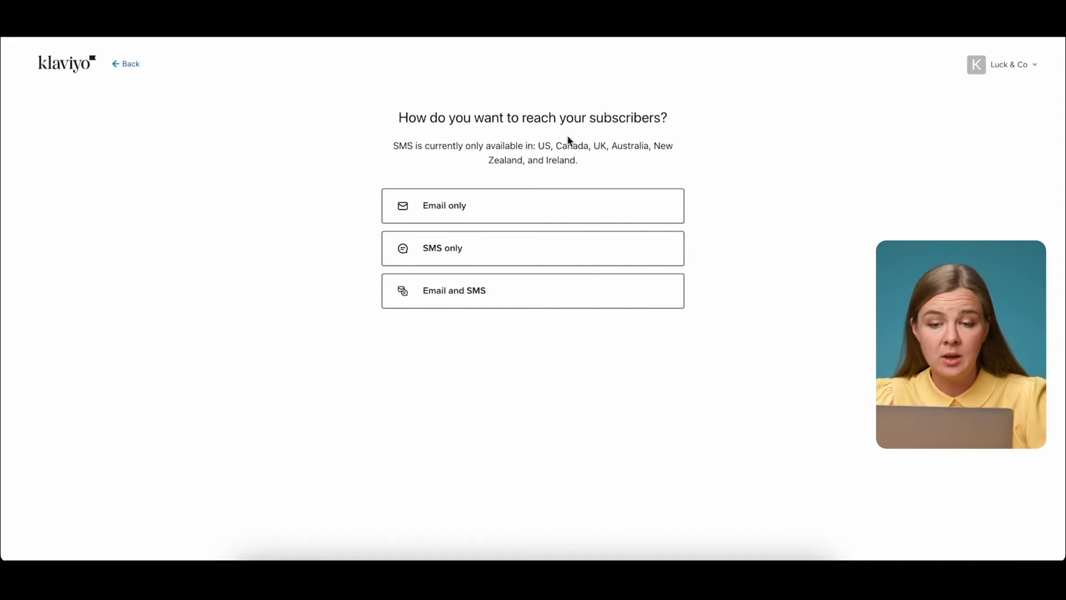
{"action": "left_click_drag", "start_coordinate": [539, 145], "coordinate": [619, 169]}
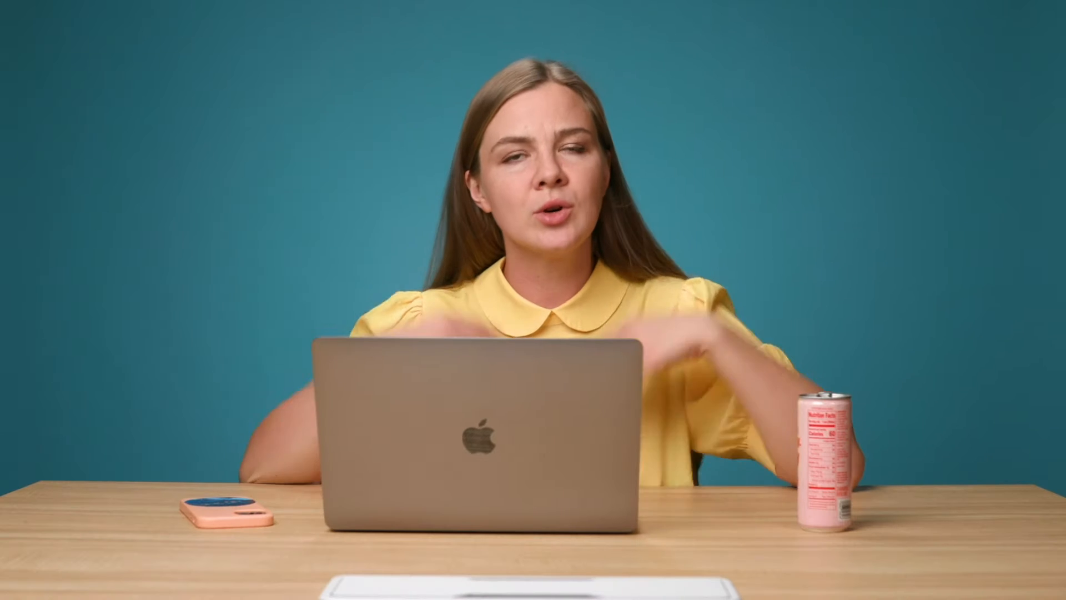
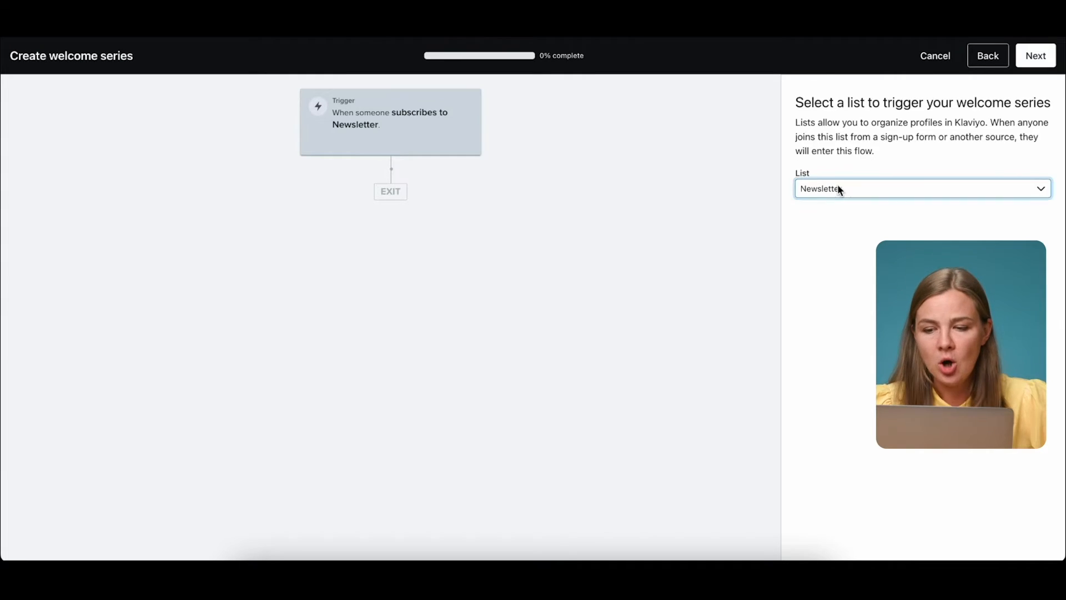
Show the trigger list choices: Preview List, Newsletter and SMS Subscribers.
{"action": "left_click", "coordinate": [838, 187]}
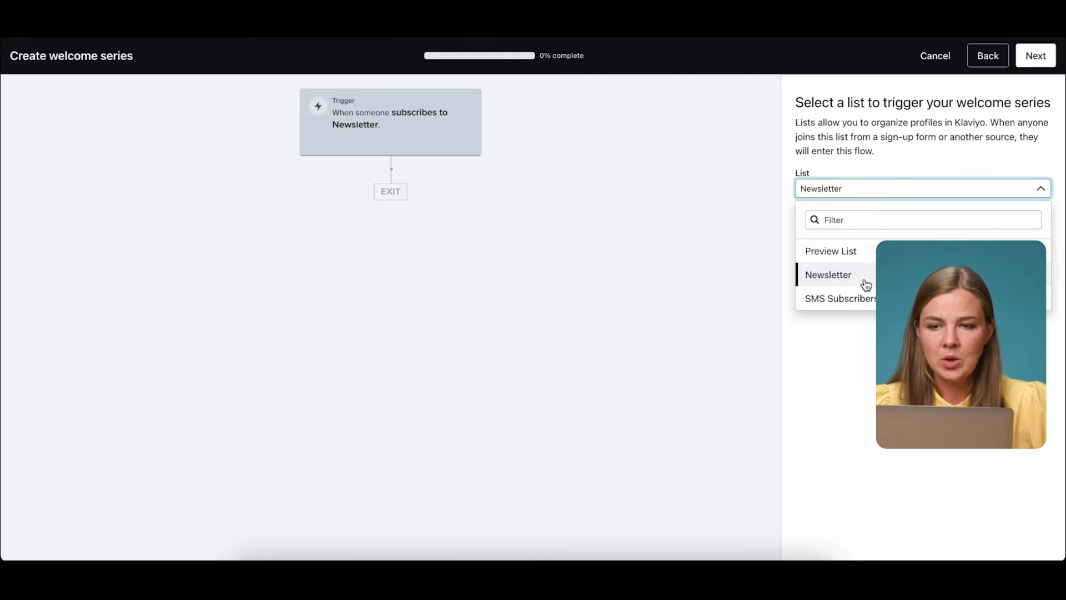
Leave Newsletter selected, duplicate the browser tab, and go back to the Get started page.
{"action": "left_click", "coordinate": [831, 444]}
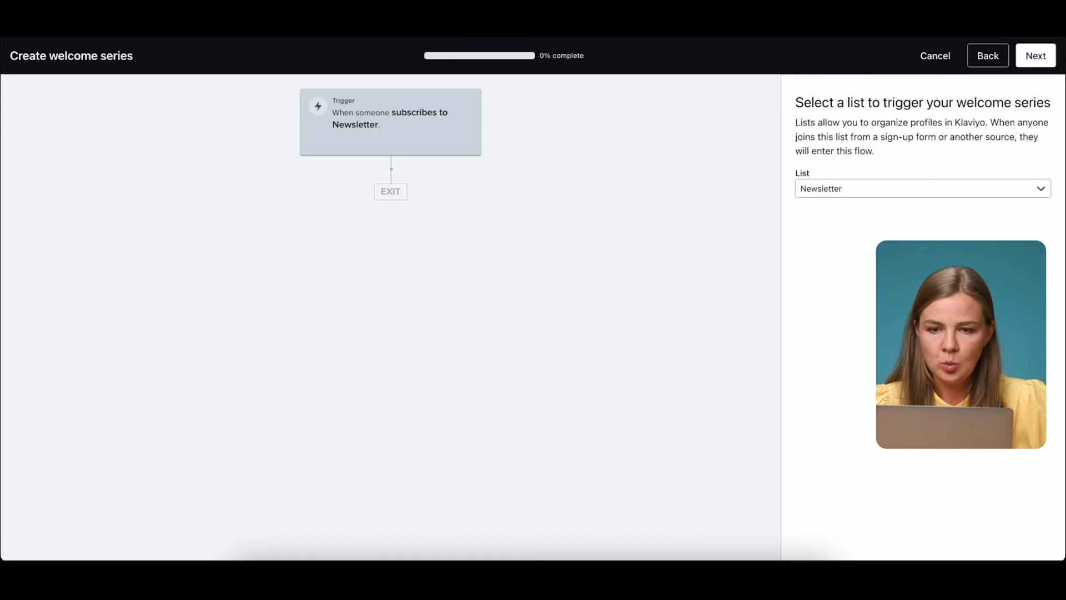
{"action": "right_click", "coordinate": [557, 36]}
{"action": "left_click", "coordinate": [621, 92]}
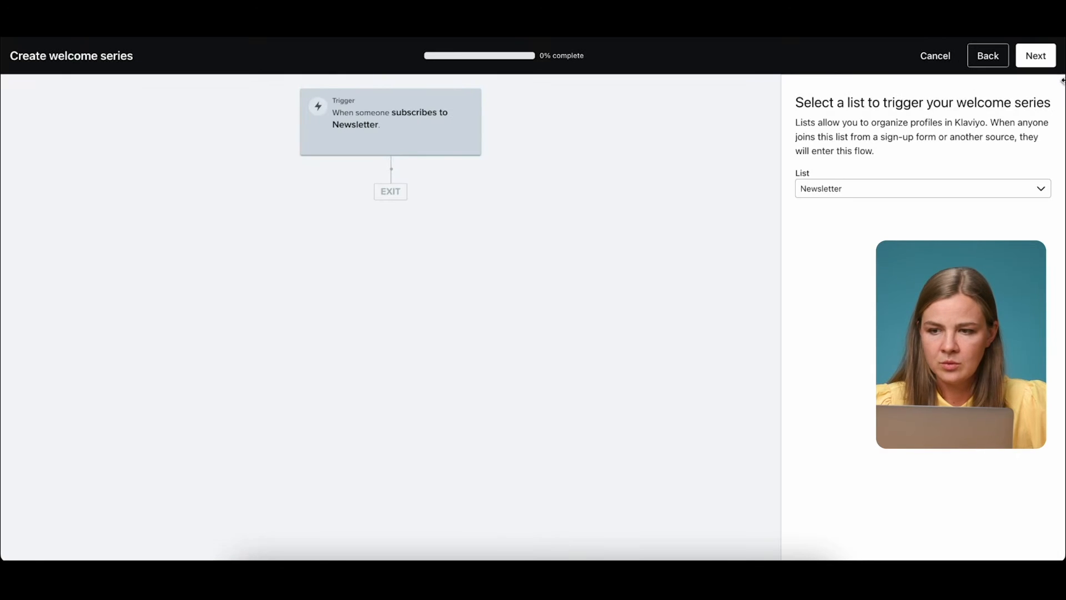
{"action": "left_click", "coordinate": [988, 56]}
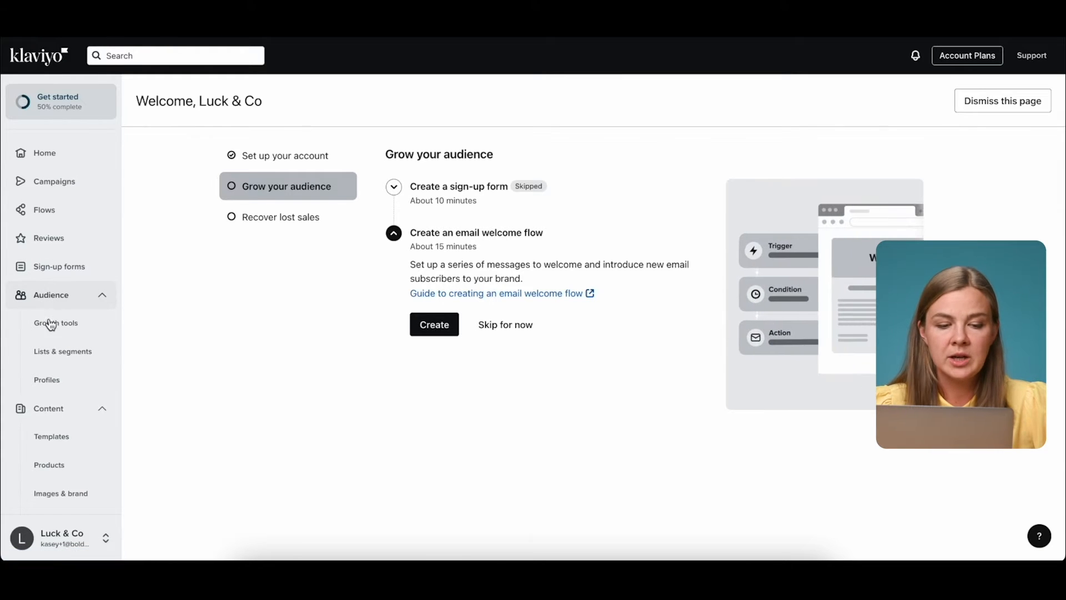
Filter Lists & segments to show only lists, then open the Newsletter list.
{"action": "left_click", "coordinate": [62, 361]}
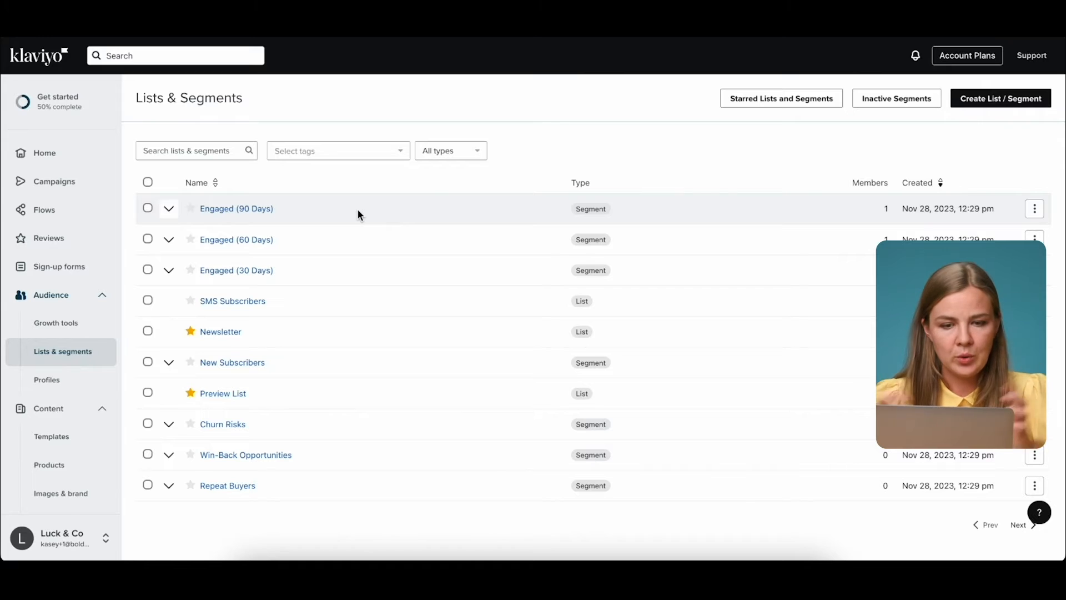
{"action": "left_click", "coordinate": [458, 155]}
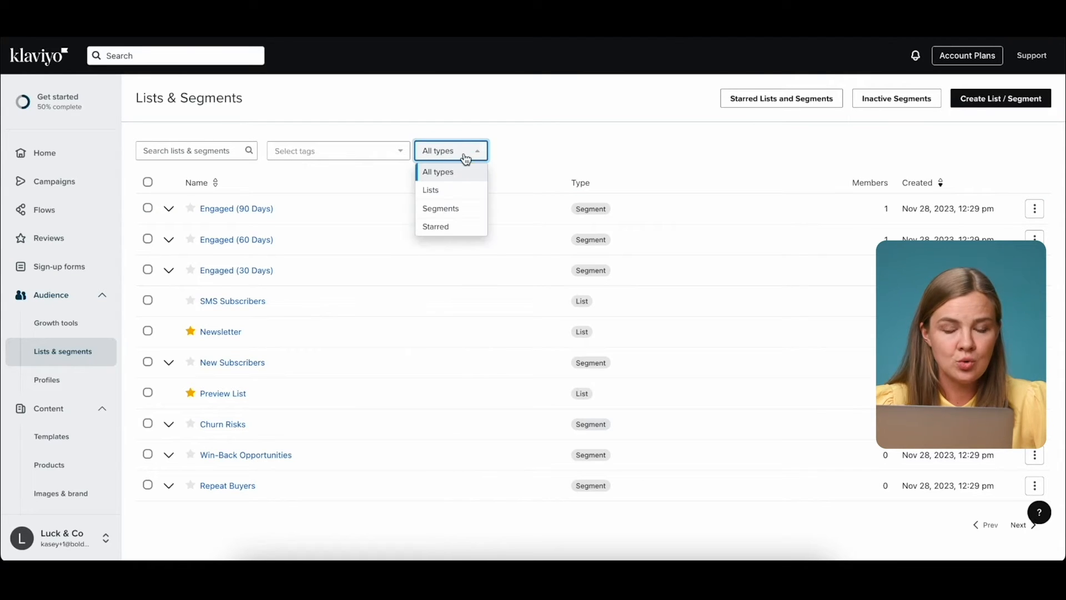
{"action": "left_click", "coordinate": [459, 198]}
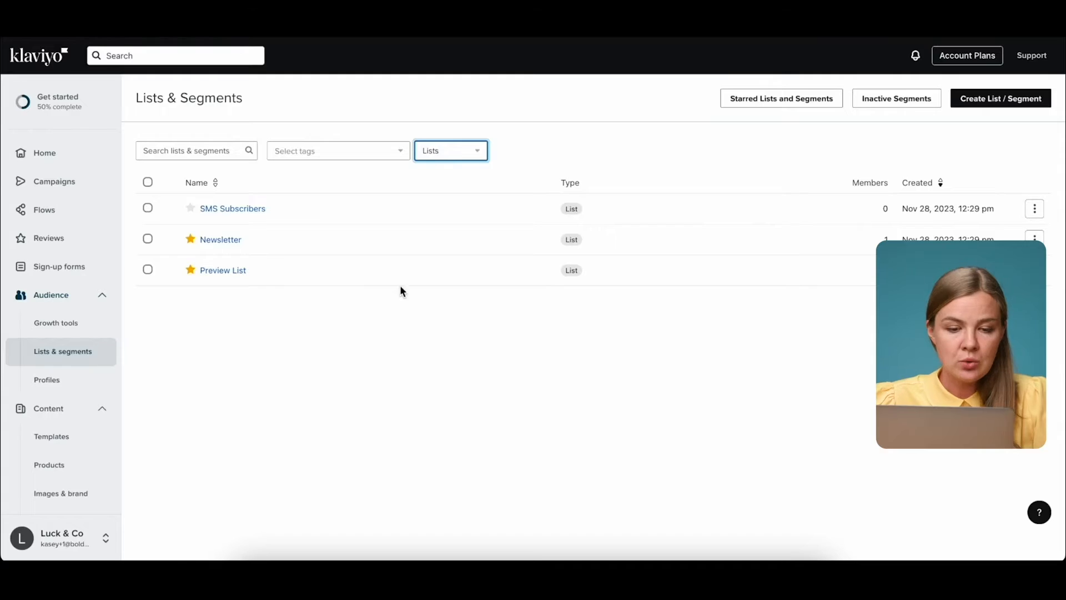
{"action": "left_click", "coordinate": [224, 241]}
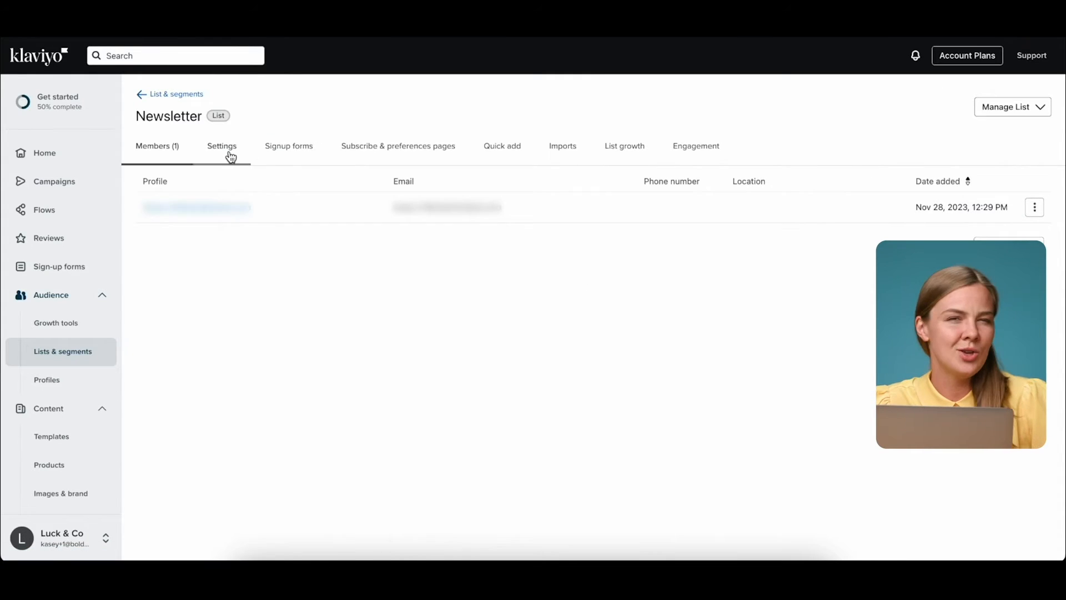
Rename the Newsletter list to 'Luck & Co Master List', save it, and review its imports.
{"action": "left_click", "coordinate": [222, 147]}
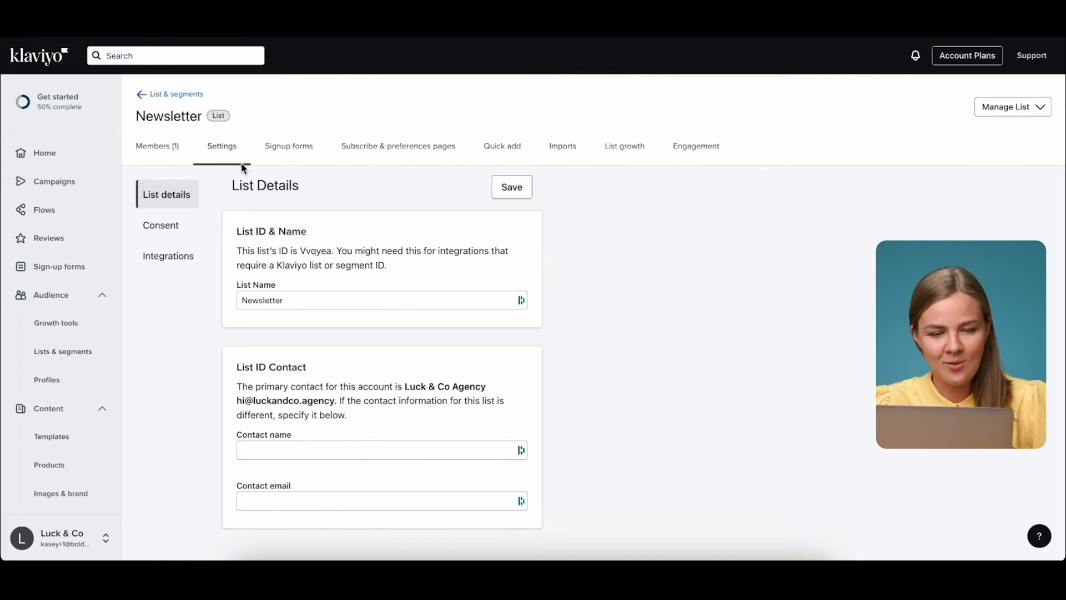
{"action": "double_click", "coordinate": [291, 300]}
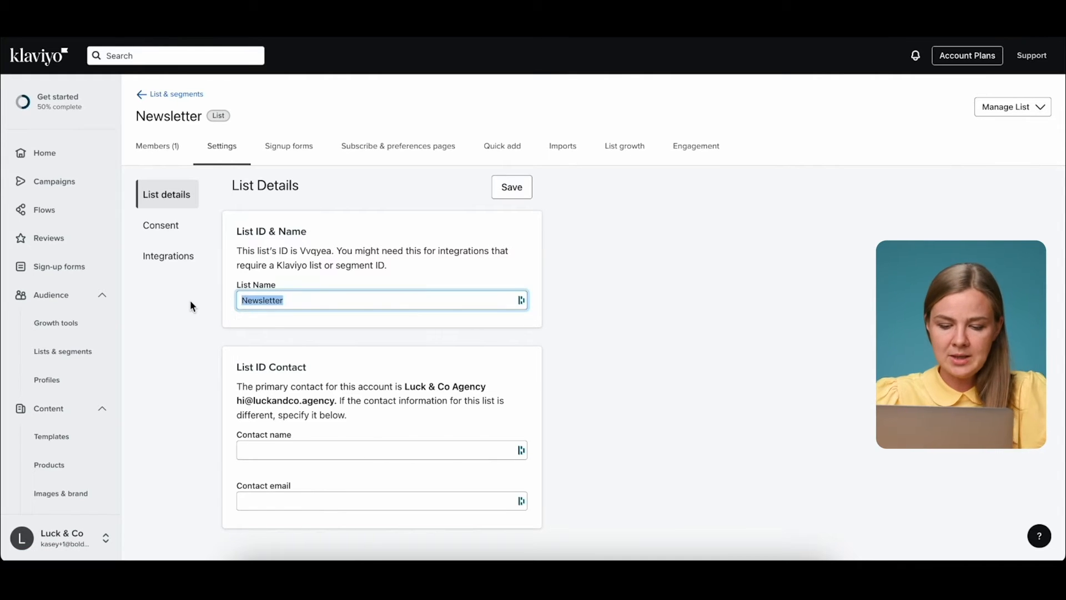
{"action": "type", "text": "Luck & Co Master List"}
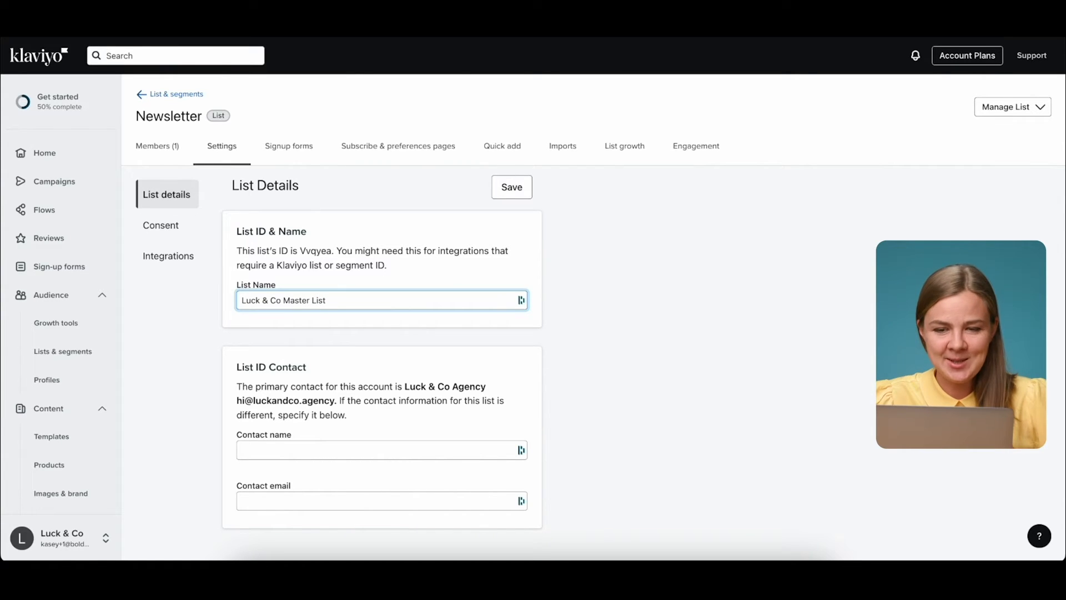
{"action": "left_click", "coordinate": [507, 193]}
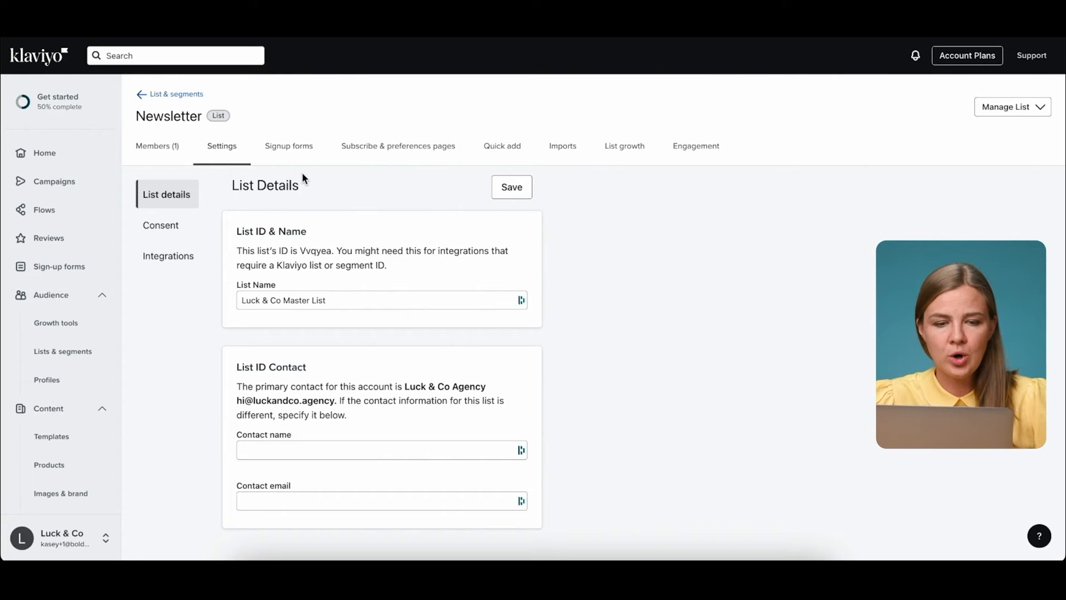
{"action": "left_click", "coordinate": [570, 151]}
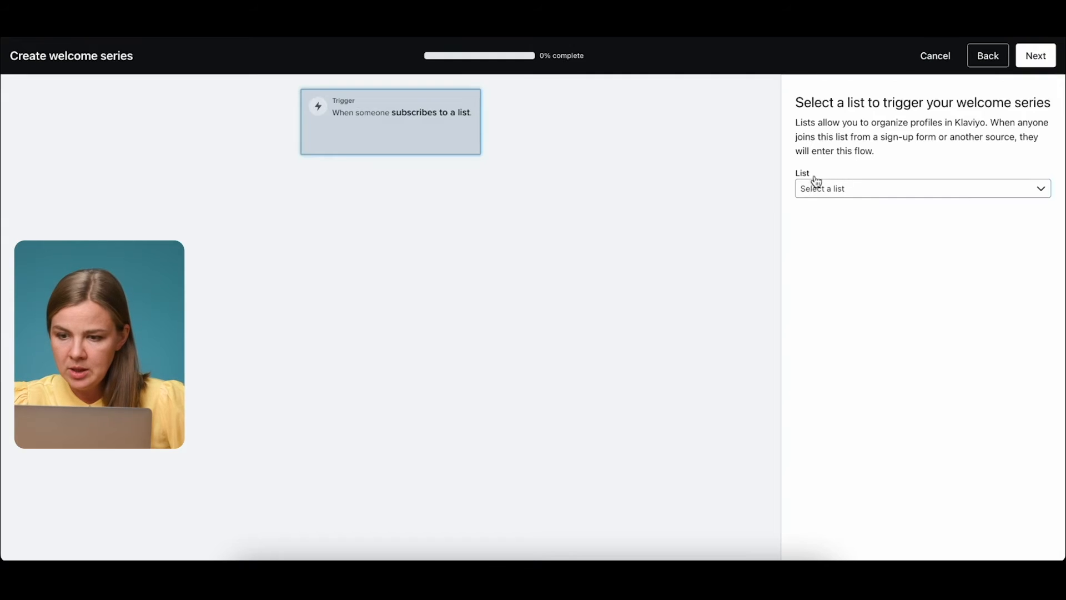
Trigger the welcome series from Luck & Co Master List and proceed to the coupon step.
{"action": "left_click", "coordinate": [822, 189]}
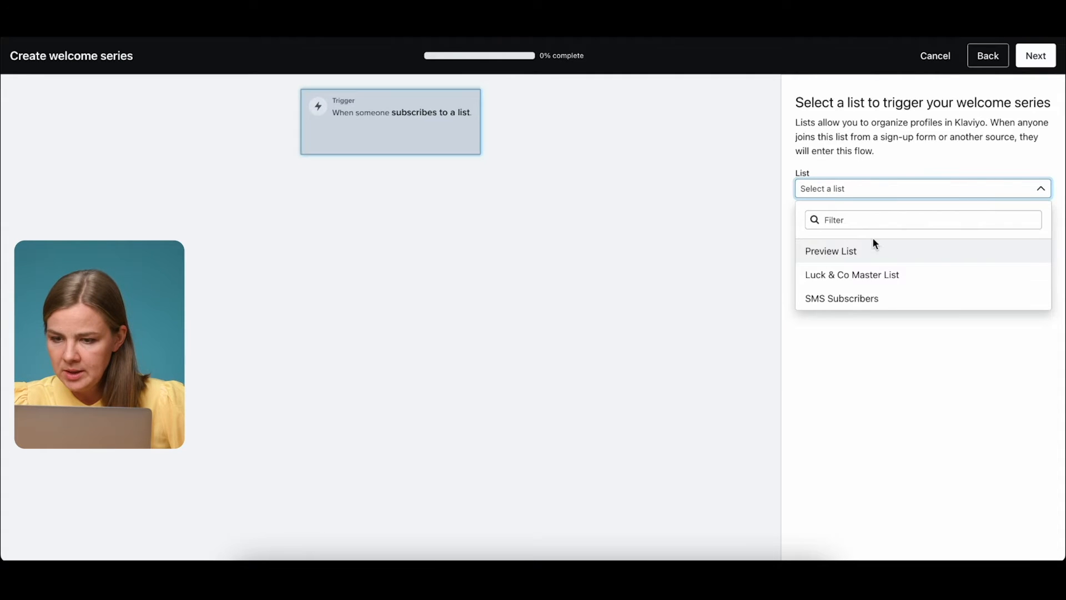
{"action": "left_click", "coordinate": [825, 280]}
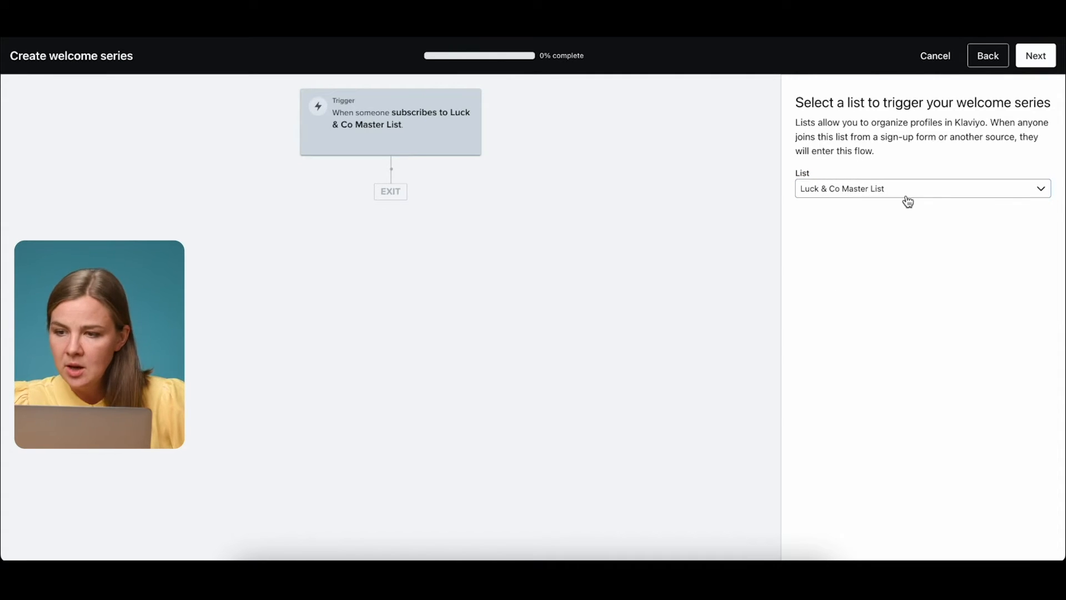
{"action": "left_click", "coordinate": [1034, 56]}
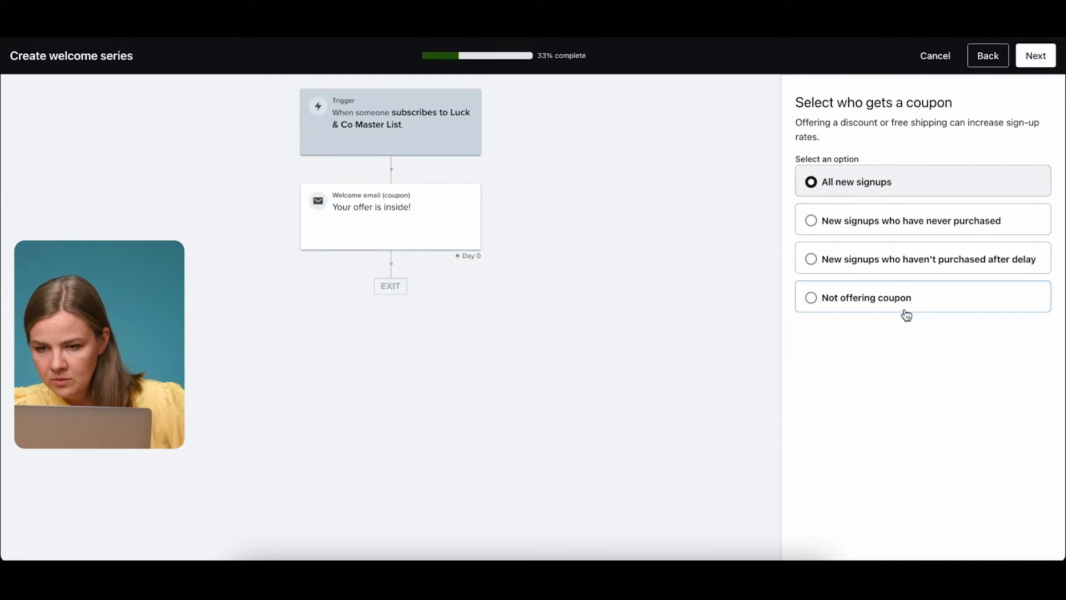
Compare coupon options, then choose 'New signups who have never purchased' and continue to the coupon code.
{"action": "left_click", "coordinate": [852, 224]}
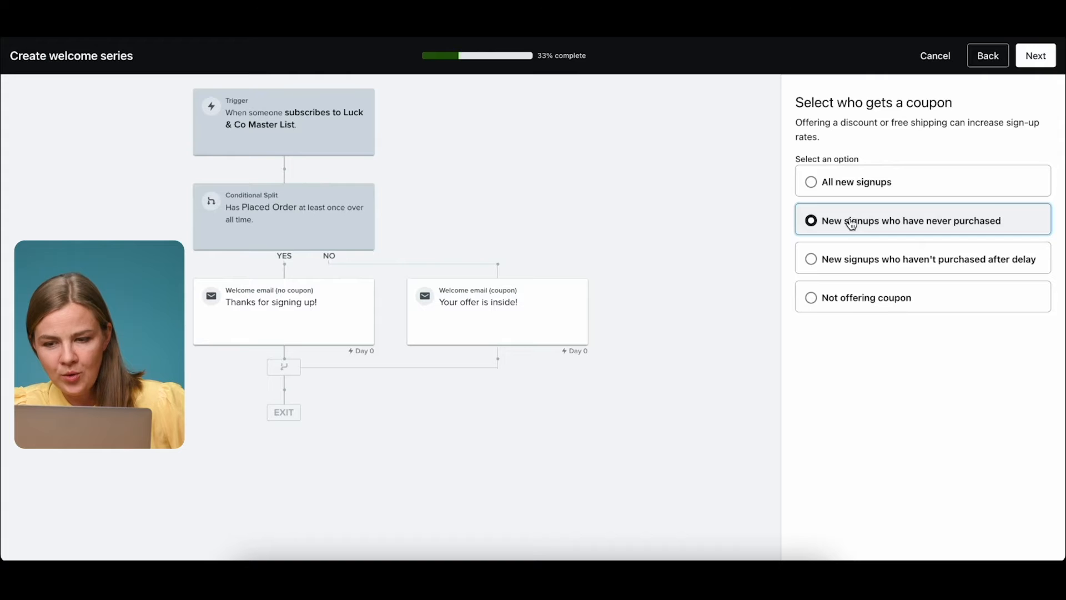
{"action": "left_click", "coordinate": [865, 256]}
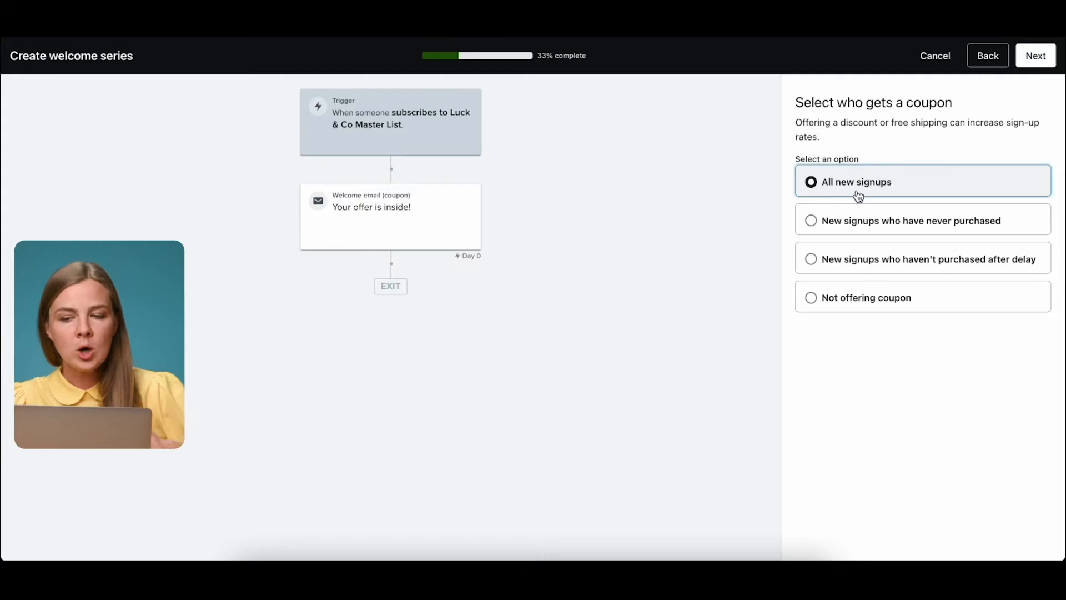
{"action": "left_click", "coordinate": [867, 221]}
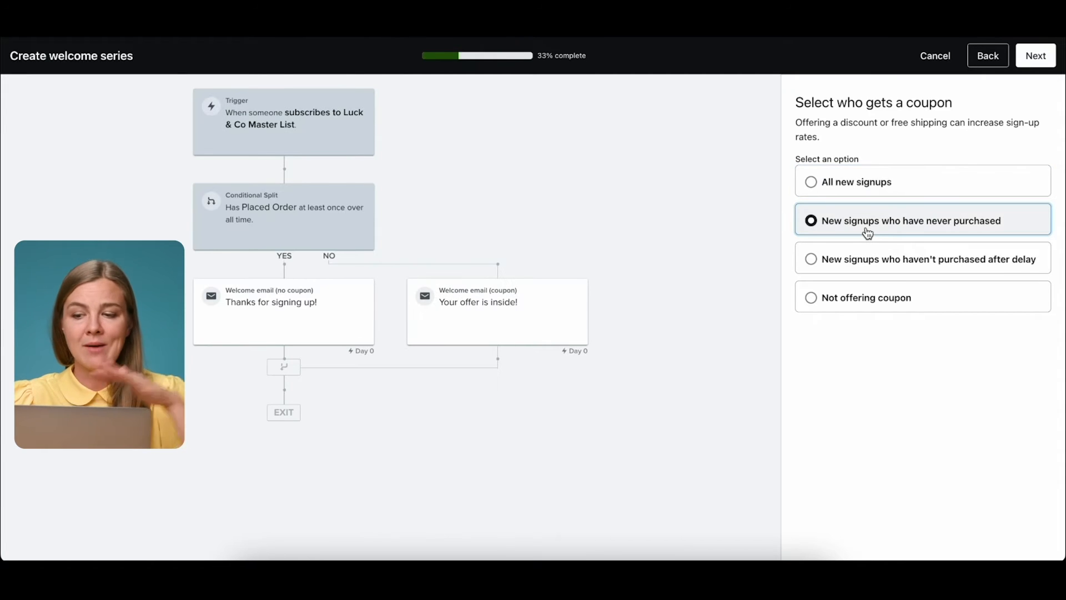
{"action": "left_click", "coordinate": [861, 270]}
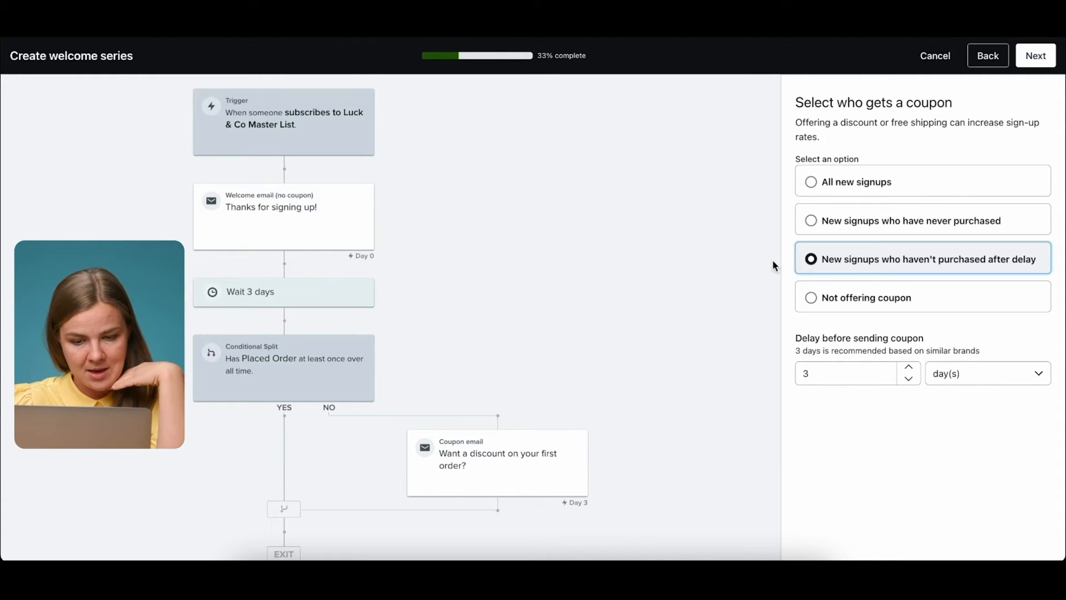
{"action": "scroll", "coordinate": [646, 284], "scroll_direction": "down", "scroll_amount": 1}
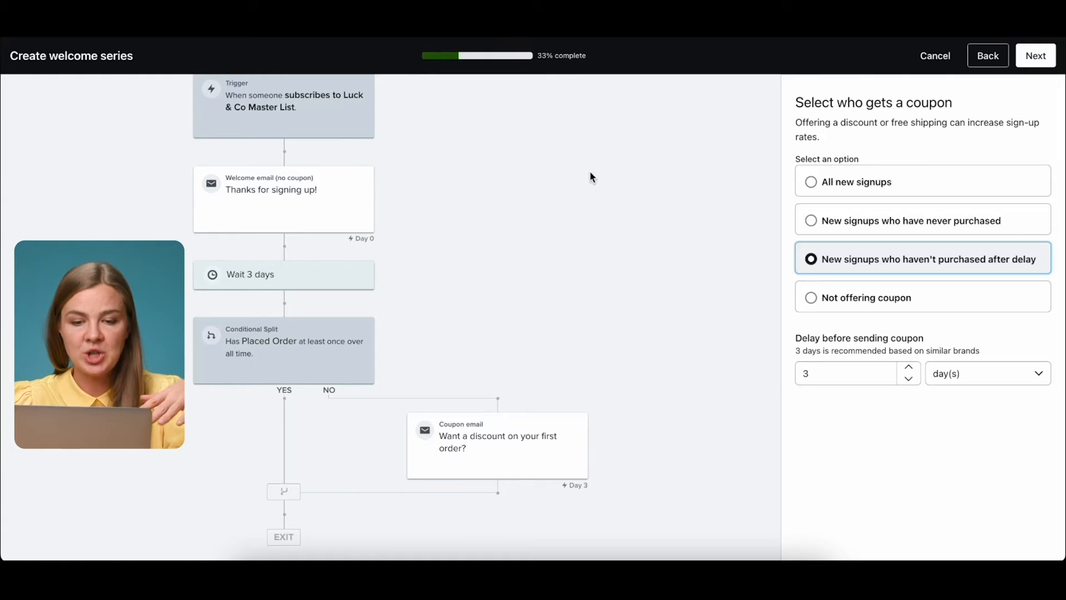
{"action": "left_click", "coordinate": [919, 309]}
{"action": "left_click", "coordinate": [901, 234]}
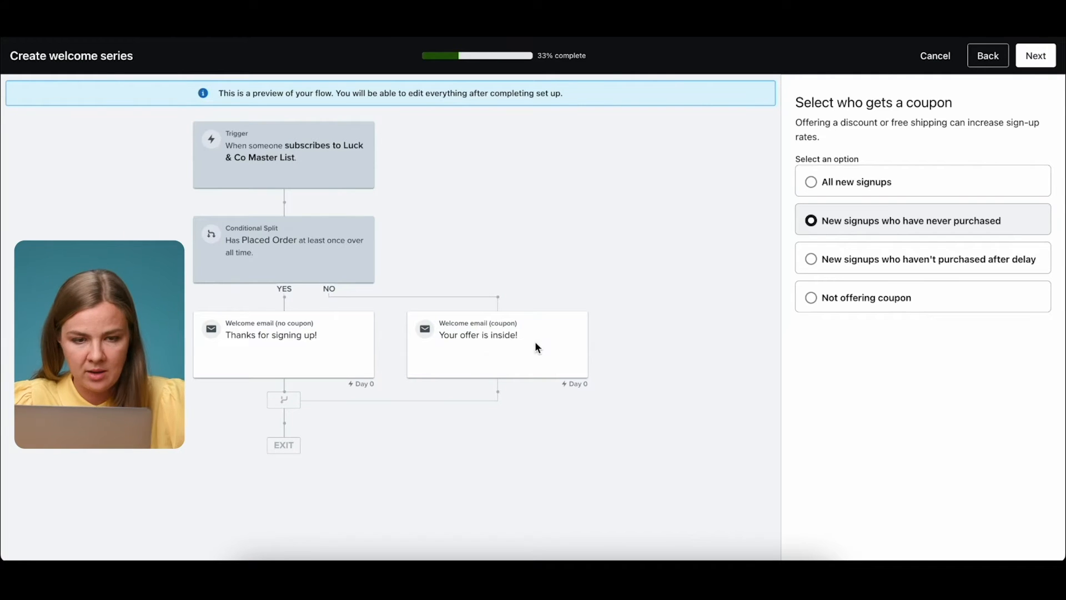
{"action": "left_click", "coordinate": [1044, 61]}
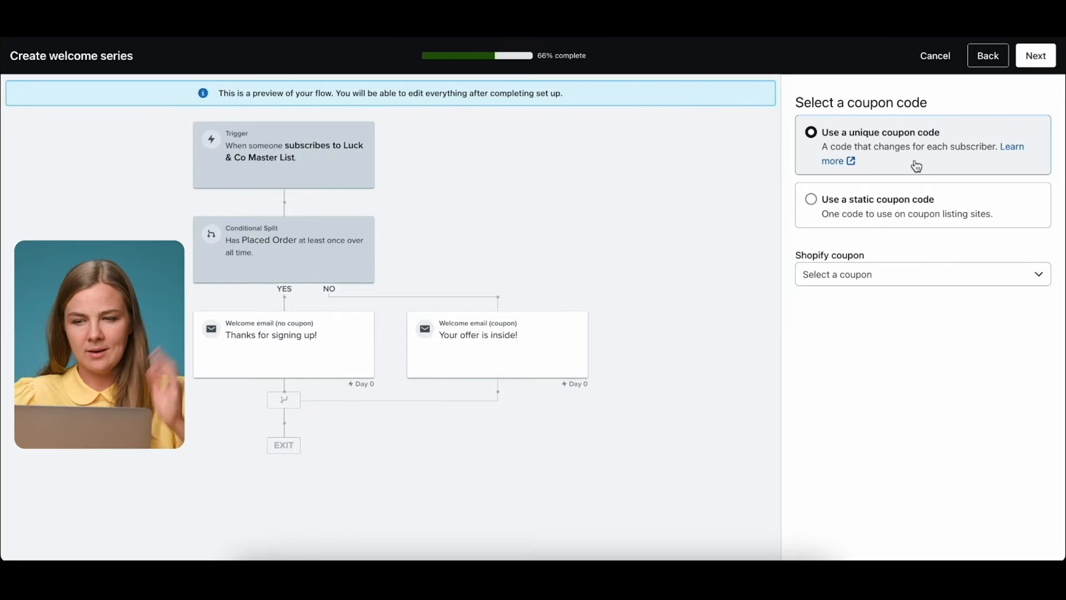
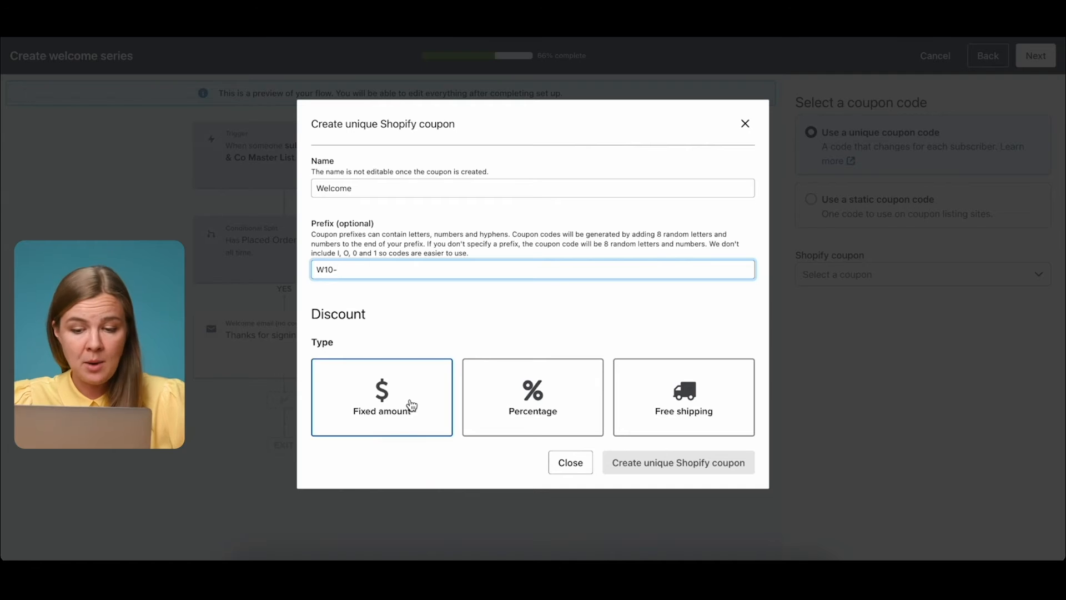
Make the Welcome coupon 10% off with a $50 minimum purchase.
{"action": "left_click", "coordinate": [538, 393]}
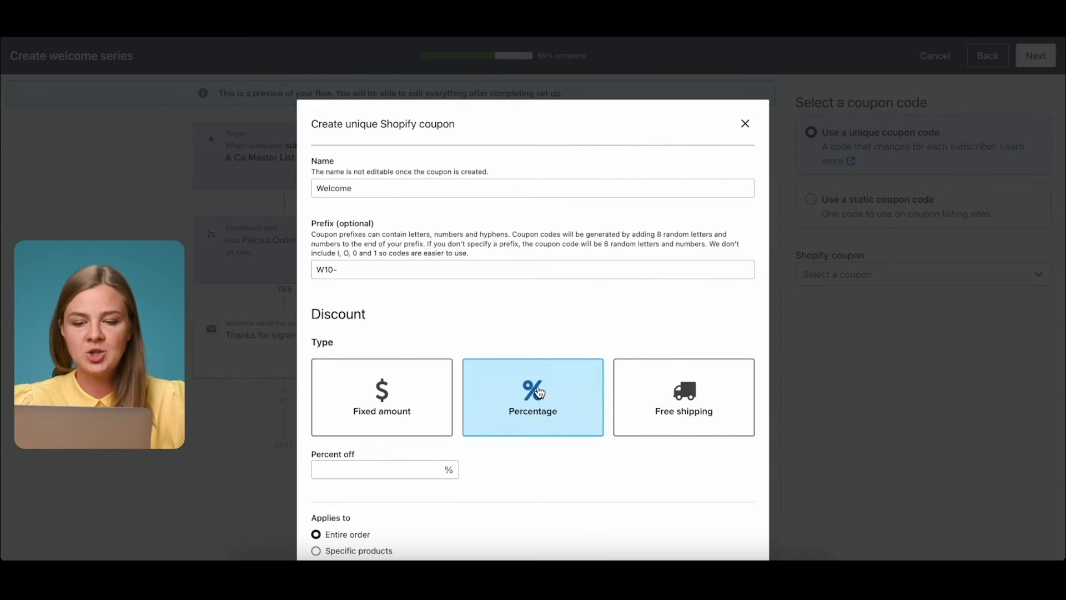
{"action": "scroll", "coordinate": [600, 365], "scroll_direction": "down", "scroll_amount": 3}
{"action": "left_click", "coordinate": [321, 309]}
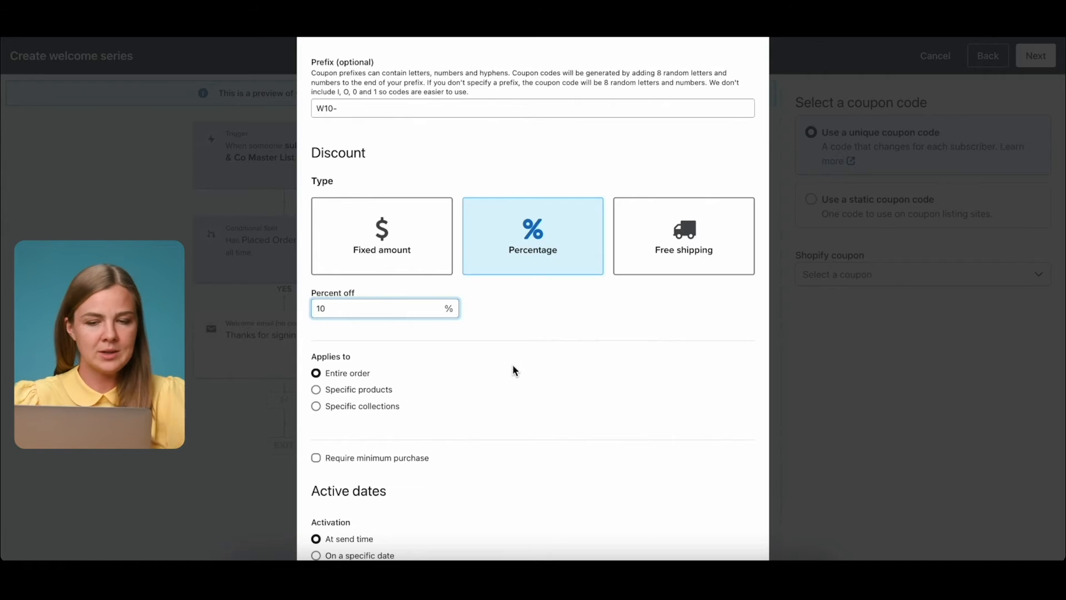
{"action": "scroll", "coordinate": [512, 365], "scroll_direction": "down", "scroll_amount": 2}
{"action": "scroll", "coordinate": [408, 248], "scroll_direction": "down", "scroll_amount": 1}
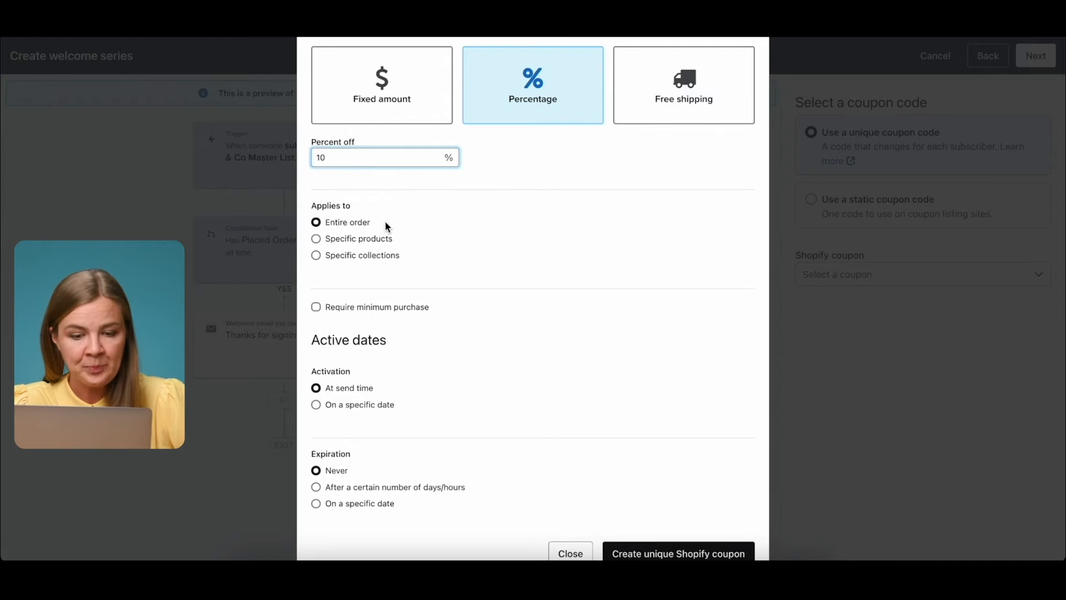
{"action": "scroll", "coordinate": [387, 226], "scroll_direction": "down", "scroll_amount": 1}
{"action": "left_click", "coordinate": [385, 258]}
{"action": "left_click", "coordinate": [367, 294]}
{"action": "left_click", "coordinate": [369, 321]}
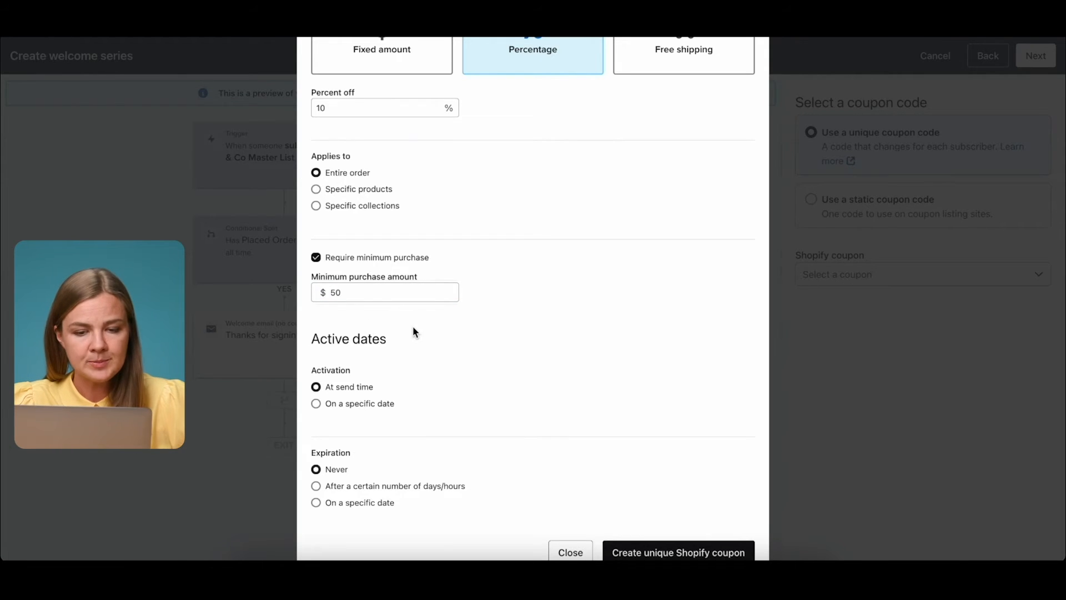
Set the coupon to expire after 5 days and create it as a unique Shopify coupon.
{"action": "scroll", "coordinate": [415, 331], "scroll_direction": "down", "scroll_amount": 2}
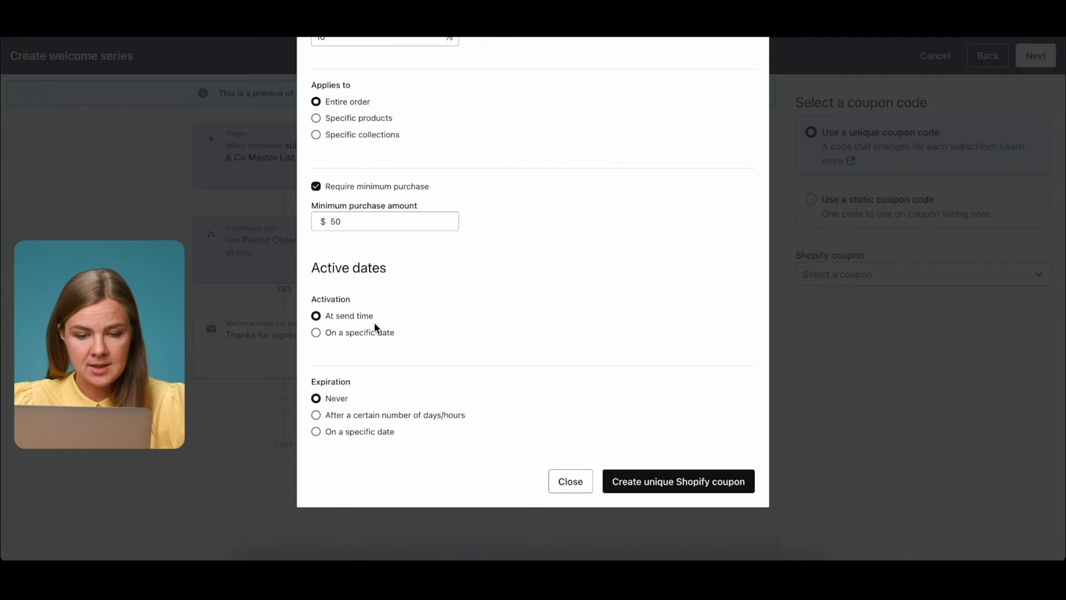
{"action": "scroll", "coordinate": [376, 323], "scroll_direction": "down", "scroll_amount": 1}
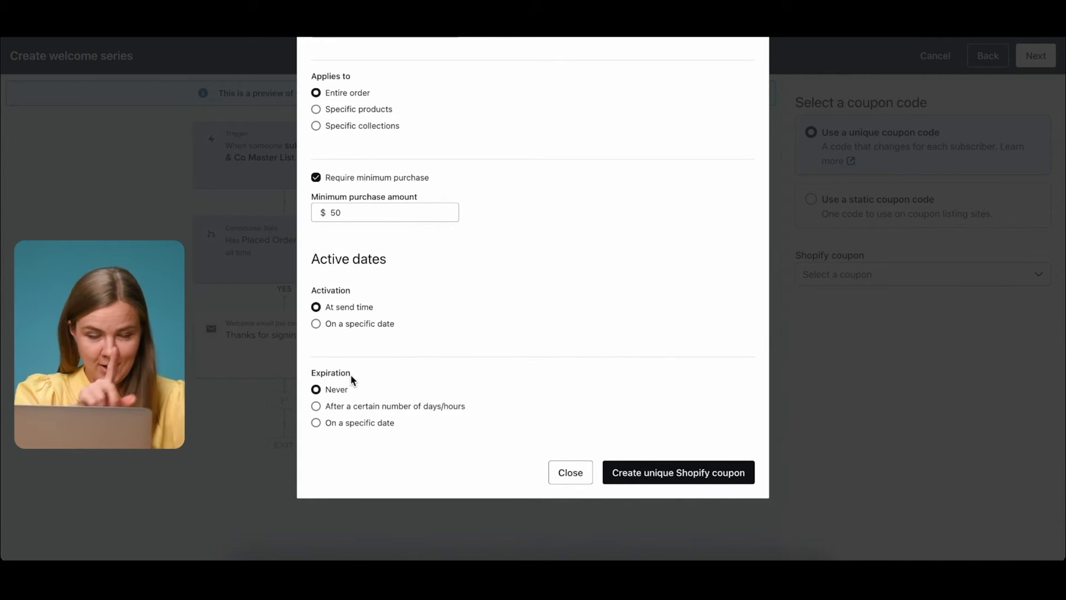
{"action": "left_click", "coordinate": [344, 411]}
{"action": "left_click", "coordinate": [334, 460]}
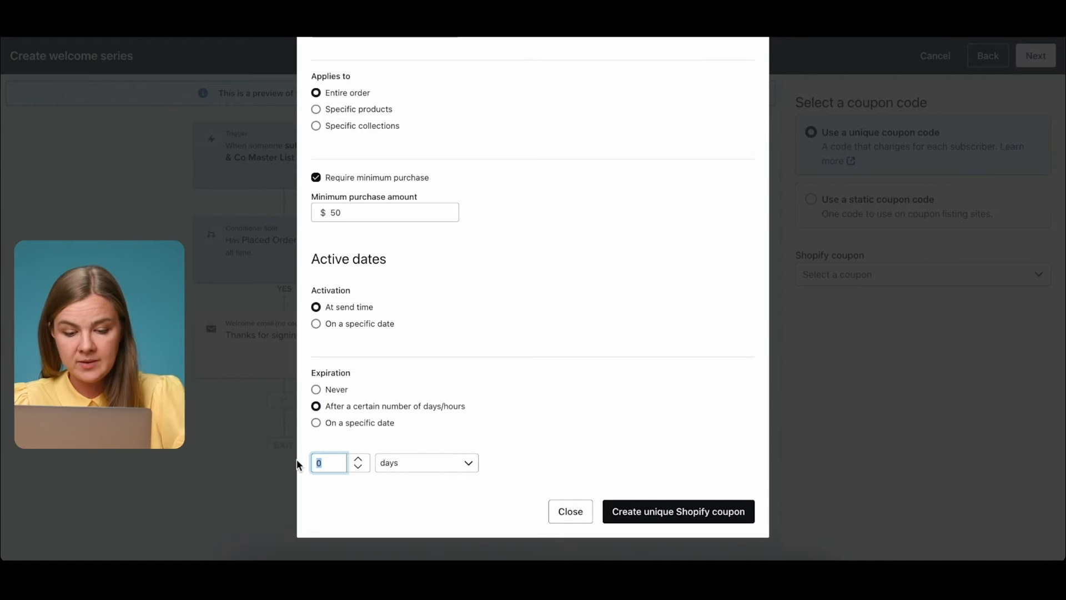
{"action": "left_click", "coordinate": [377, 503]}
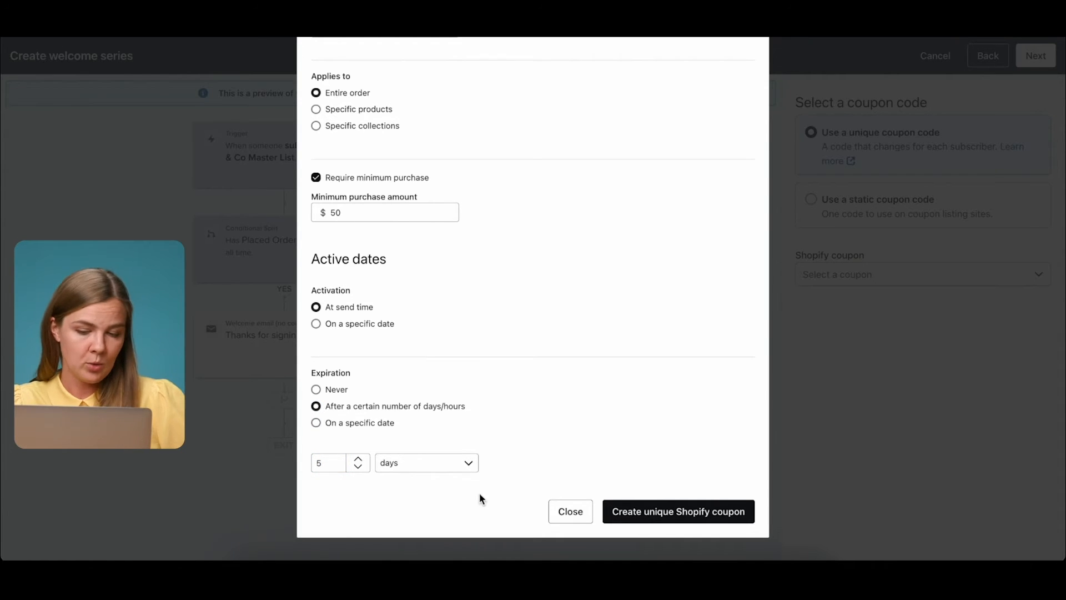
{"action": "scroll", "coordinate": [655, 472], "scroll_direction": "down", "scroll_amount": 1}
{"action": "left_click", "coordinate": [656, 477]}
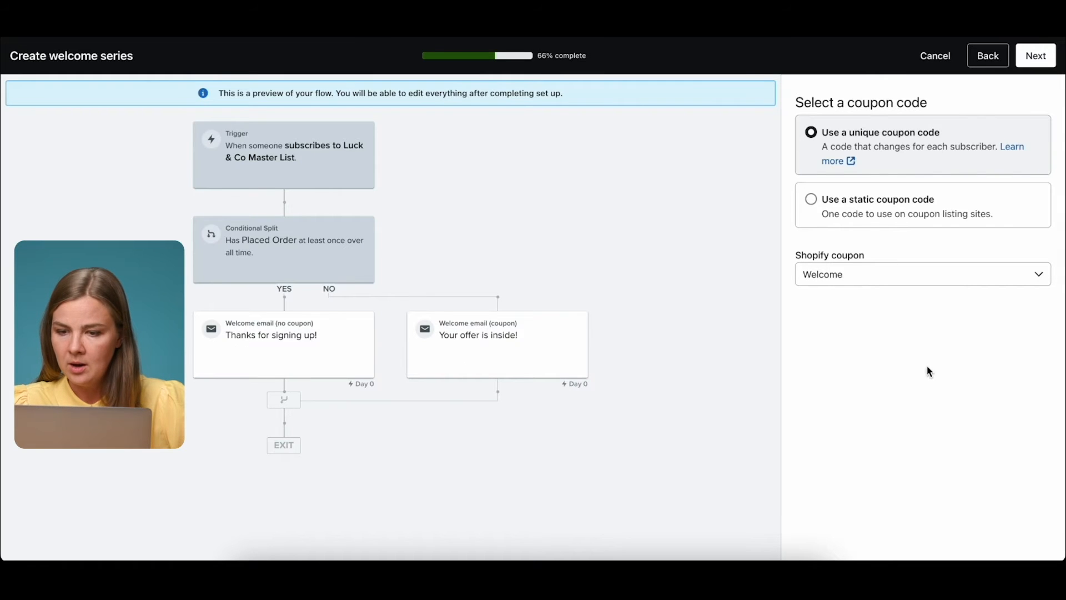
Check the Shopify coupon dropdown, then generate the welcome series flow.
{"action": "left_click", "coordinate": [846, 272]}
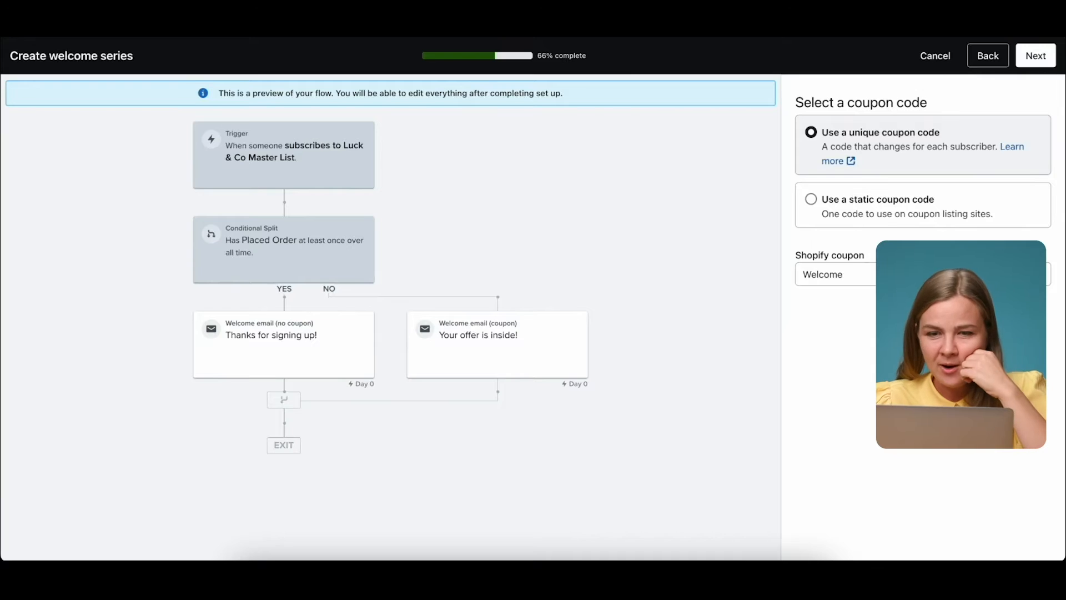
{"action": "left_click", "coordinate": [1036, 57]}
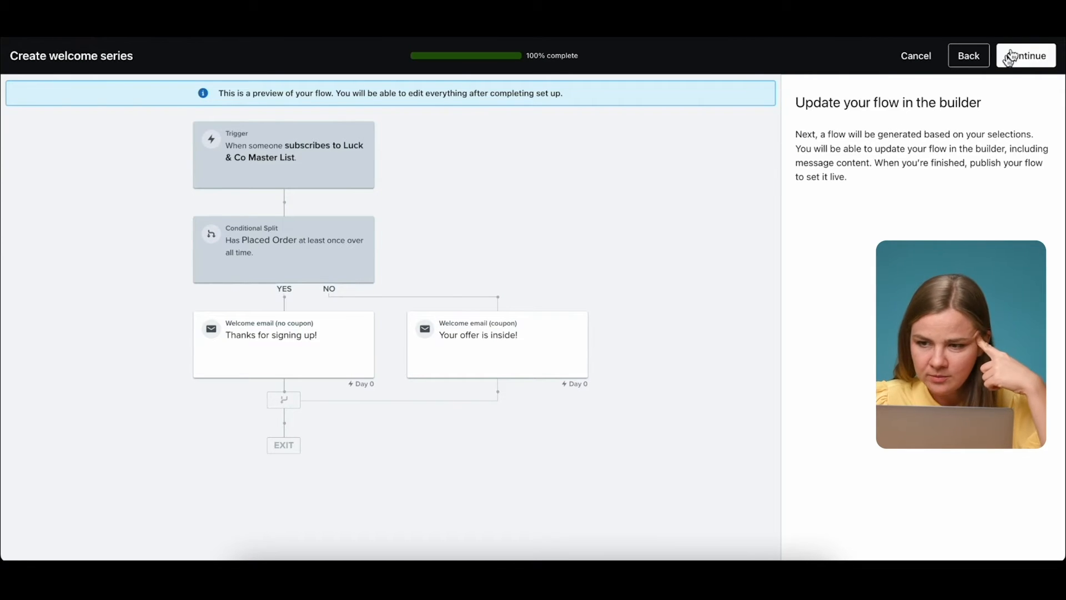
{"action": "left_click", "coordinate": [1027, 55]}
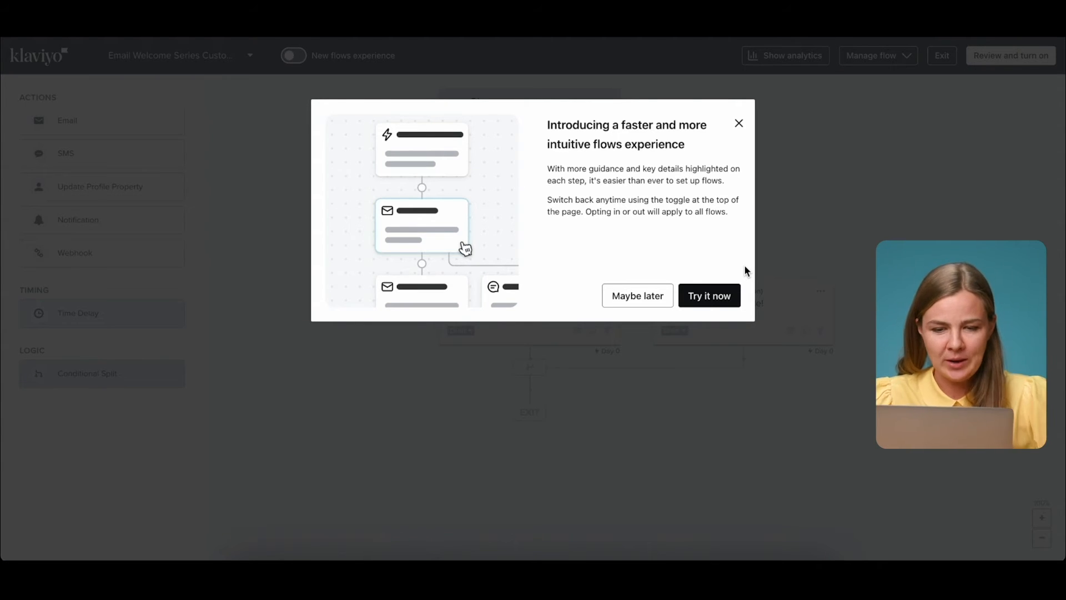
Dismiss the new flows announcement, try the new layout, then opt out back to the classic builder.
{"action": "left_click", "coordinate": [616, 304]}
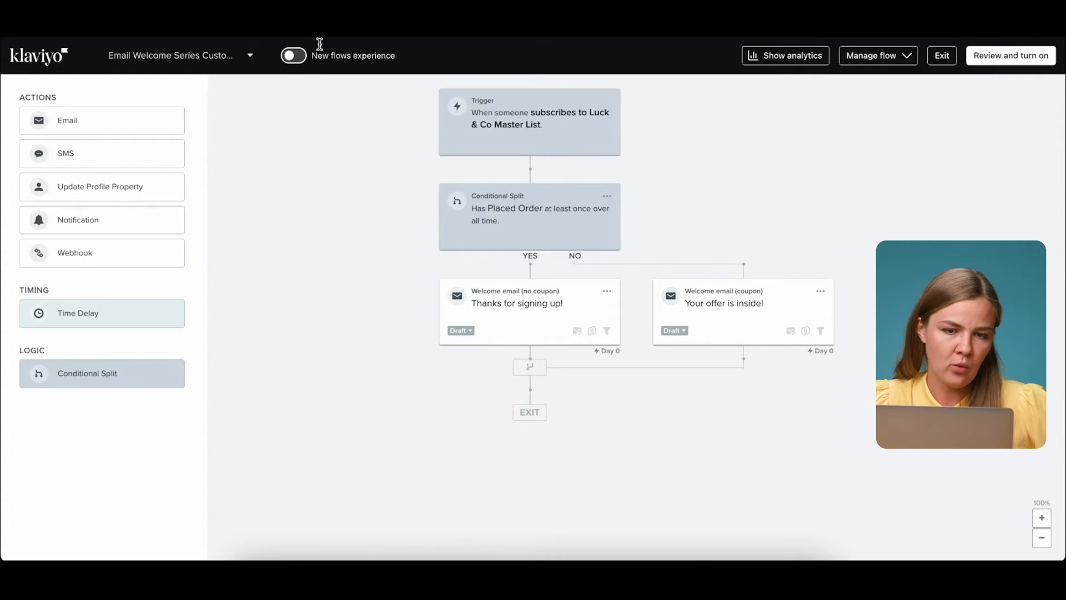
{"action": "left_click", "coordinate": [293, 54]}
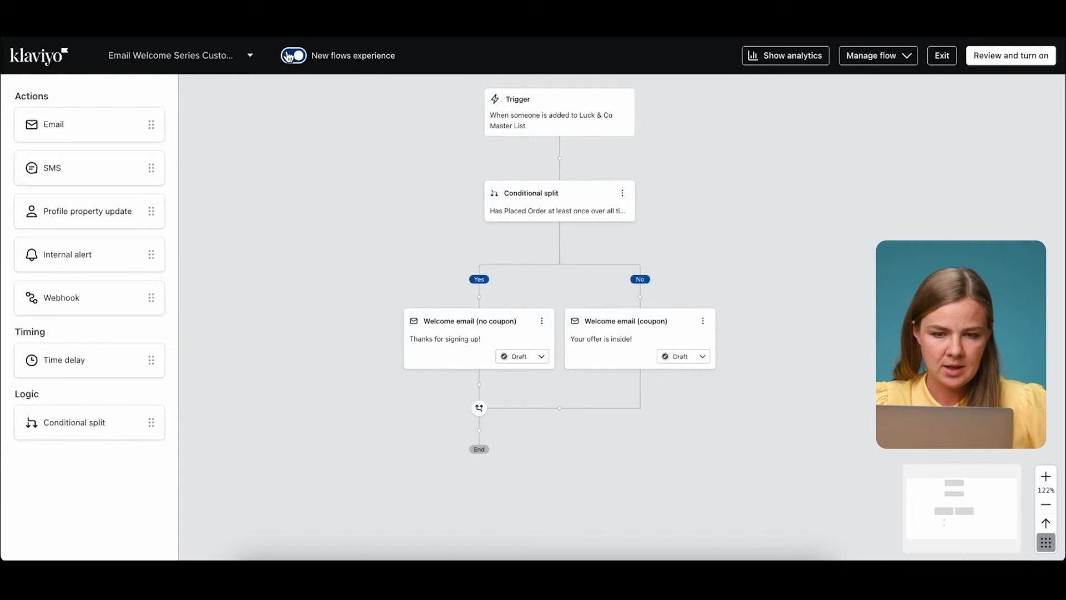
{"action": "left_click", "coordinate": [289, 56]}
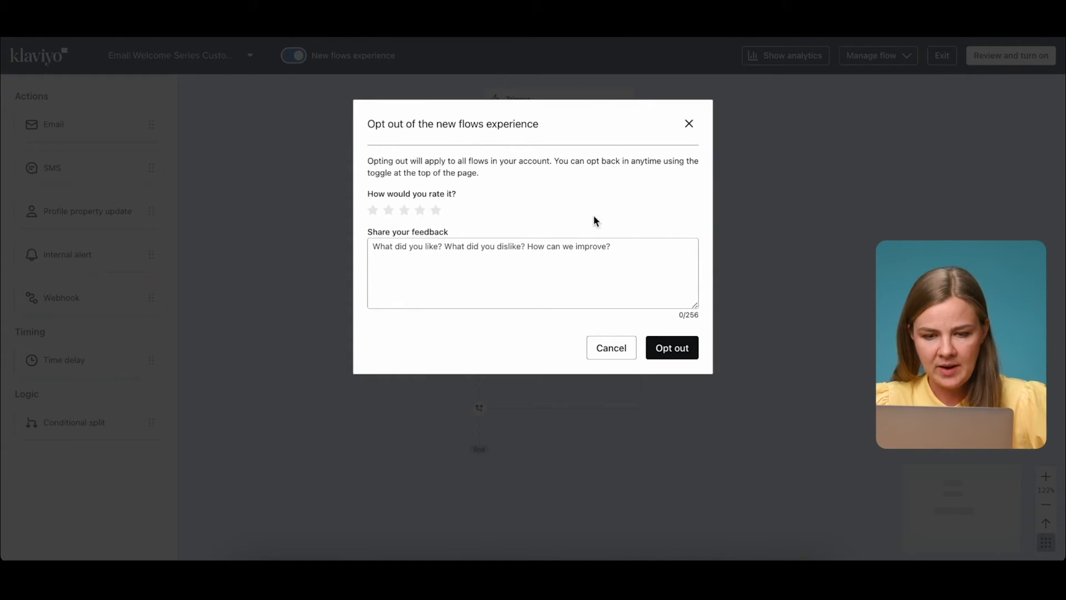
{"action": "left_click", "coordinate": [673, 350]}
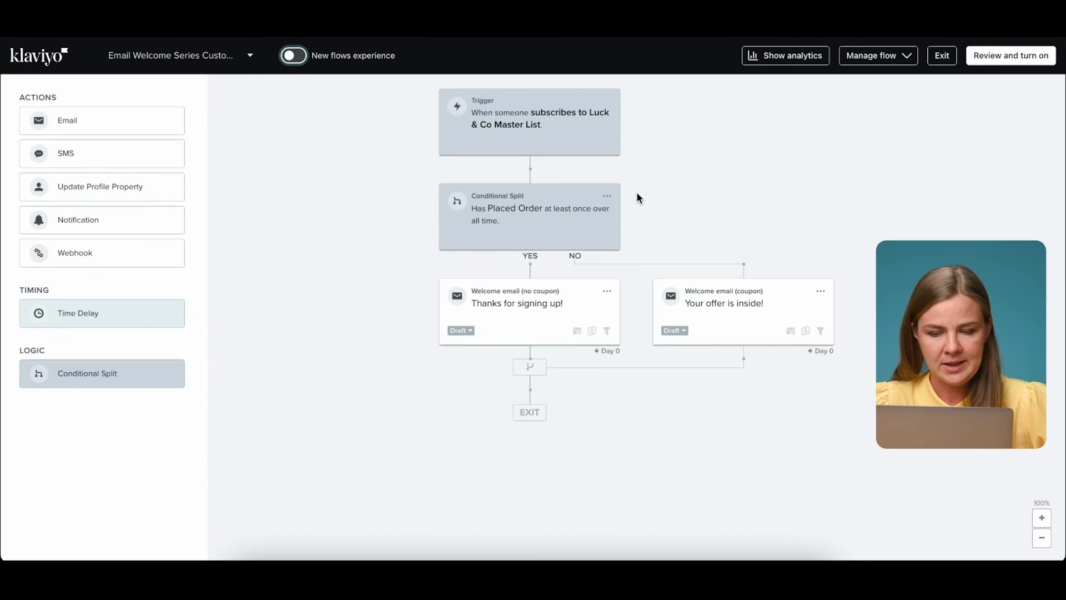
Rename the no-coupon email to 'Welcome 1 Existing Customers (no coupon)'.
{"action": "left_click", "coordinate": [550, 320]}
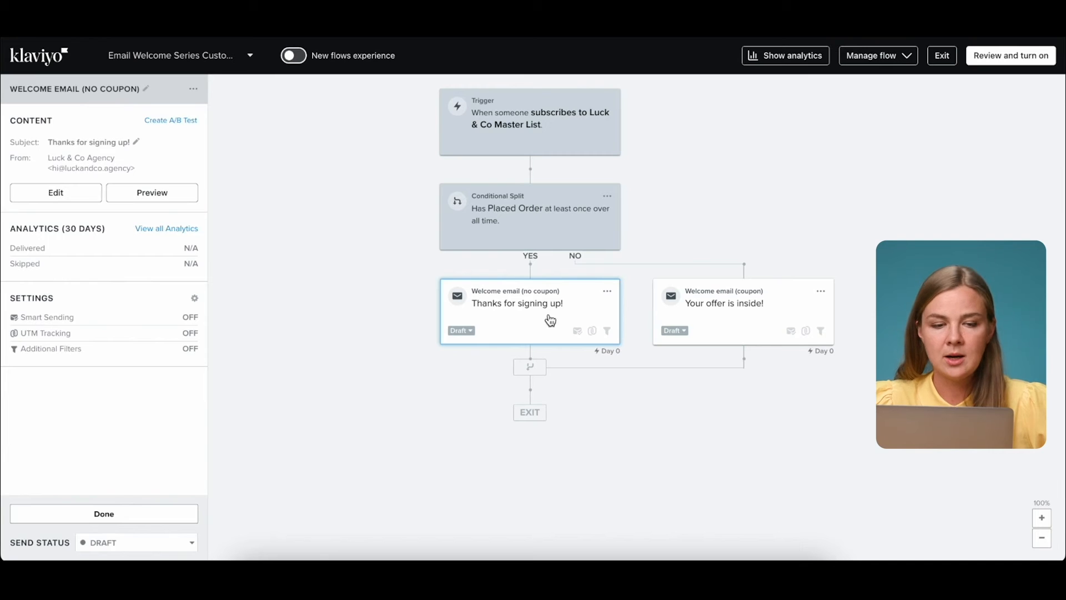
{"action": "left_click", "coordinate": [146, 89]}
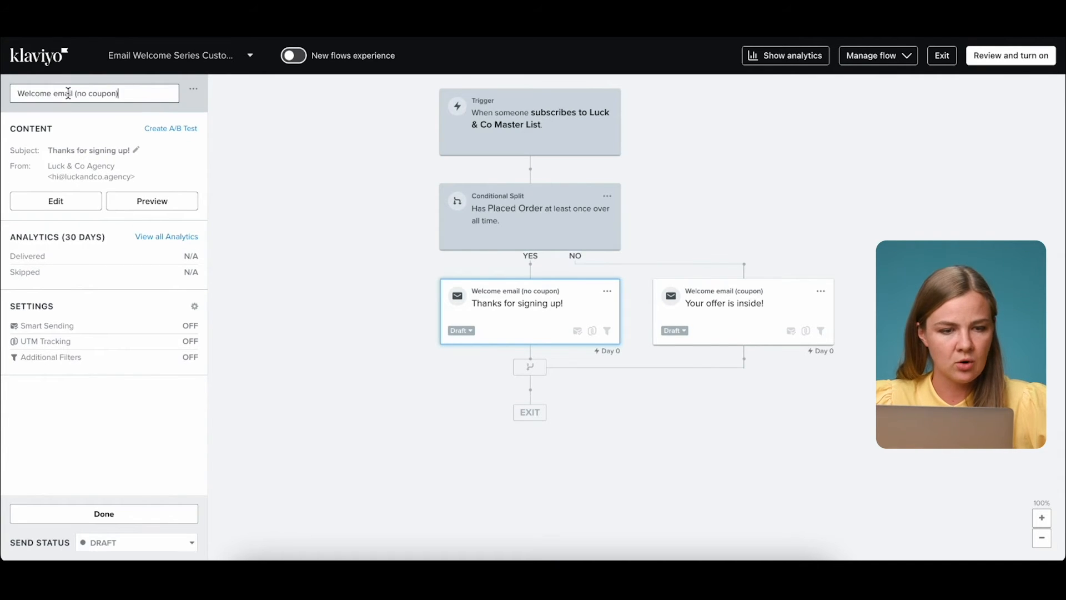
{"action": "key", "text": "BackSpace"}
{"action": "type", "text": "1 Non"}
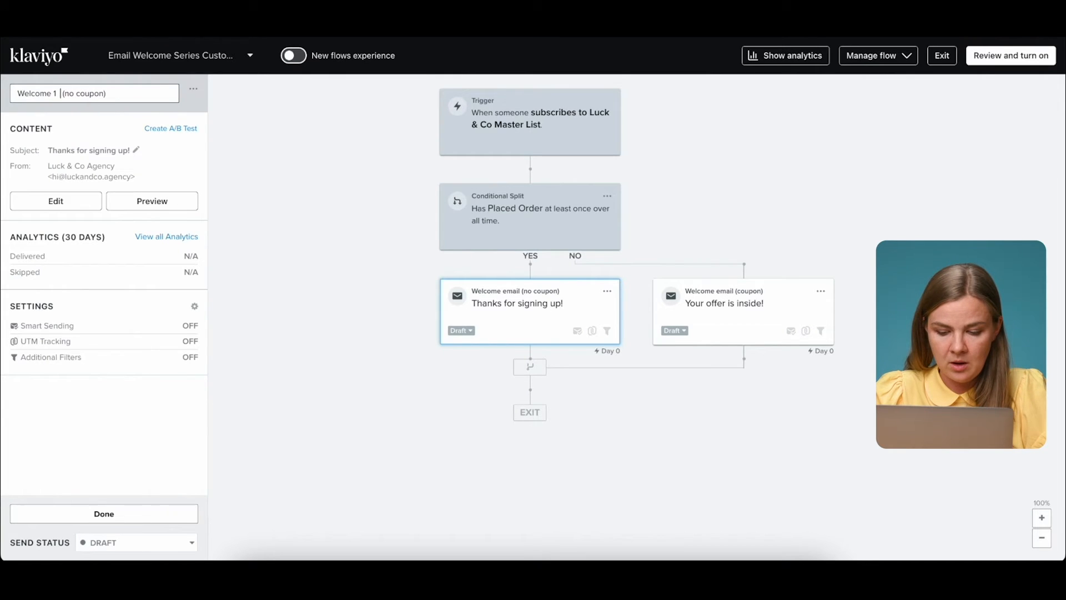
{"action": "type", "text": " Existing Customers"}
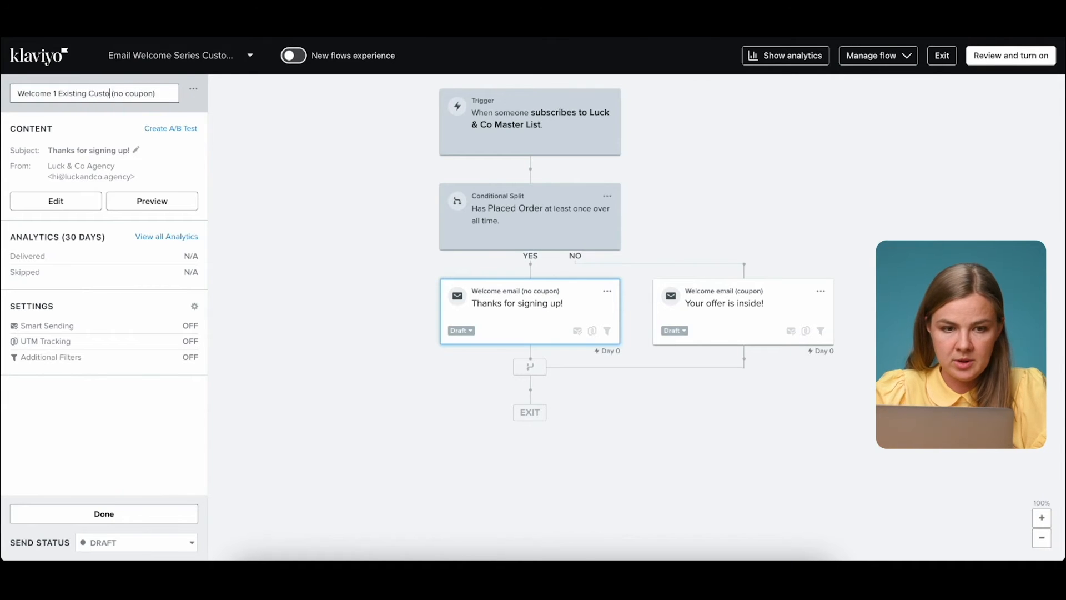
{"action": "key", "text": "Return"}
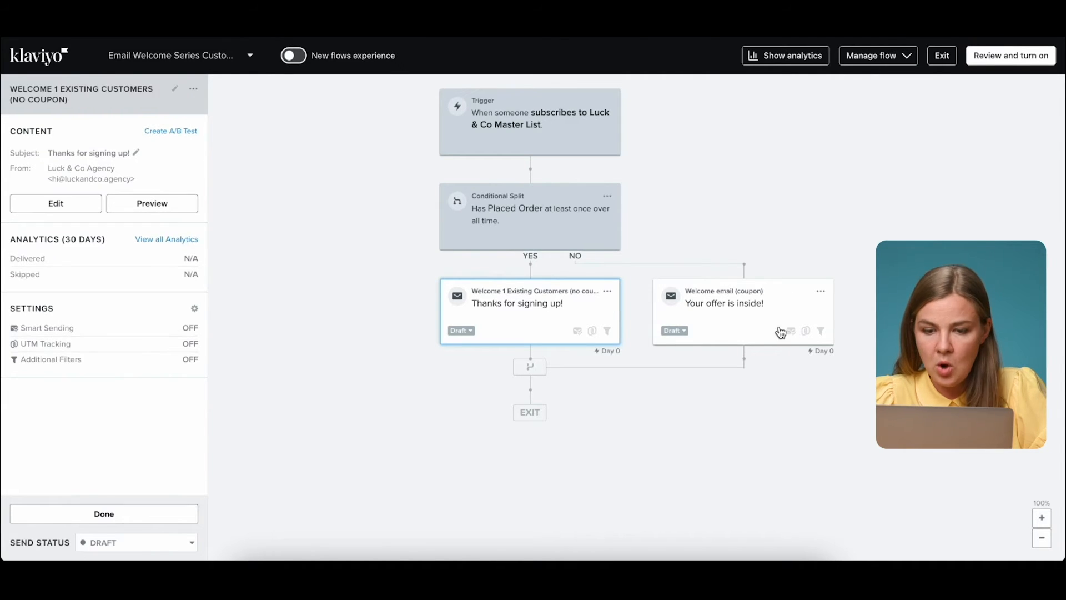
Rename the coupon email to 'Welcome 1 New Subscribers (coupon)', correcting the spelling of Subscribers.
{"action": "left_click", "coordinate": [736, 330]}
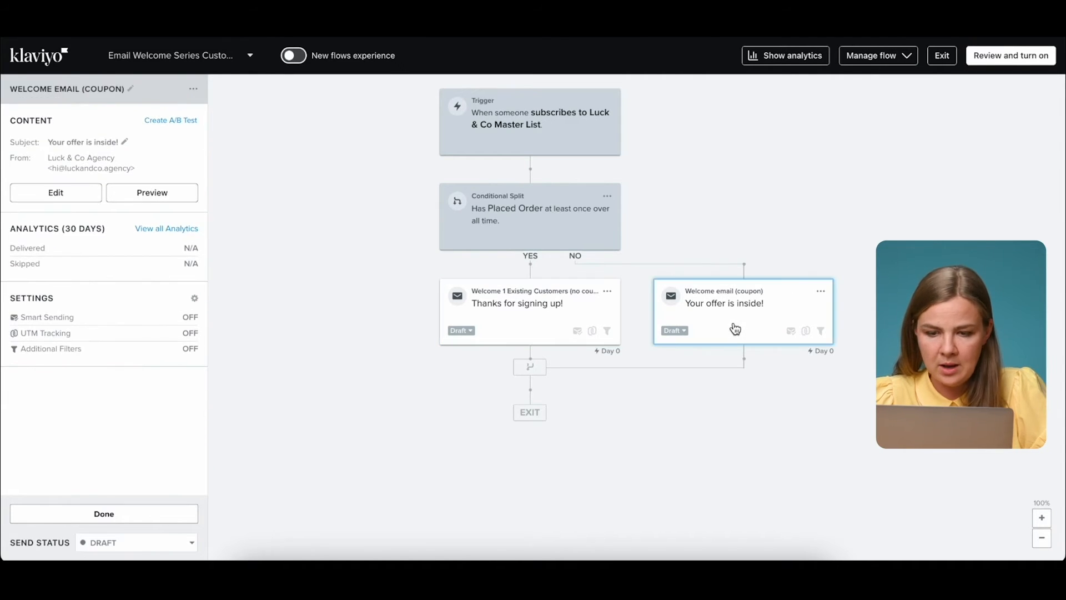
{"action": "left_click", "coordinate": [126, 84]}
{"action": "double_click", "coordinate": [58, 92]}
{"action": "type", "text": "1"}
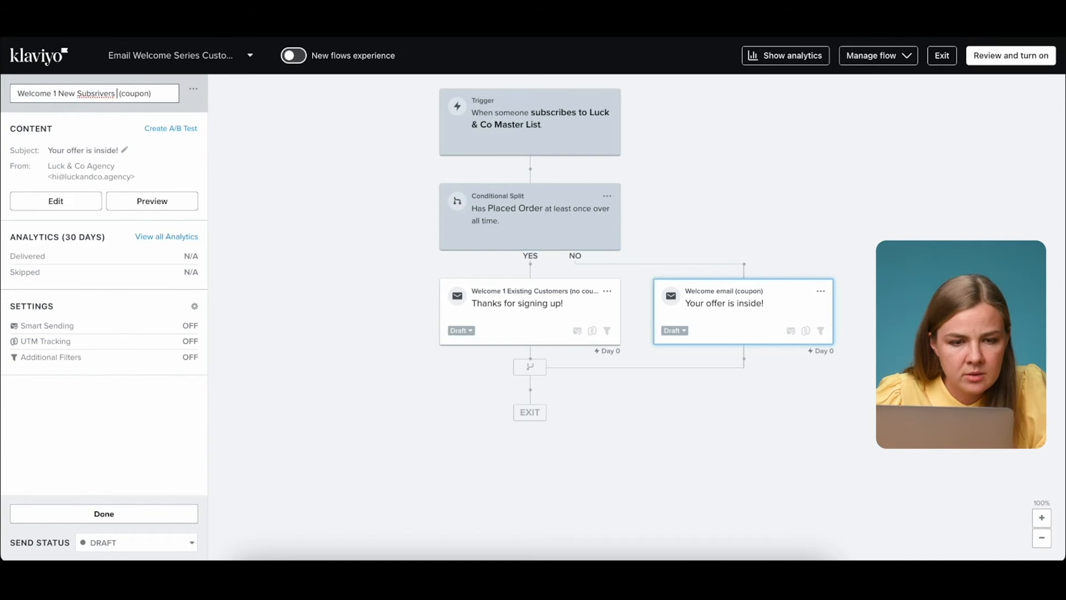
{"action": "key", "text": "Delete"}
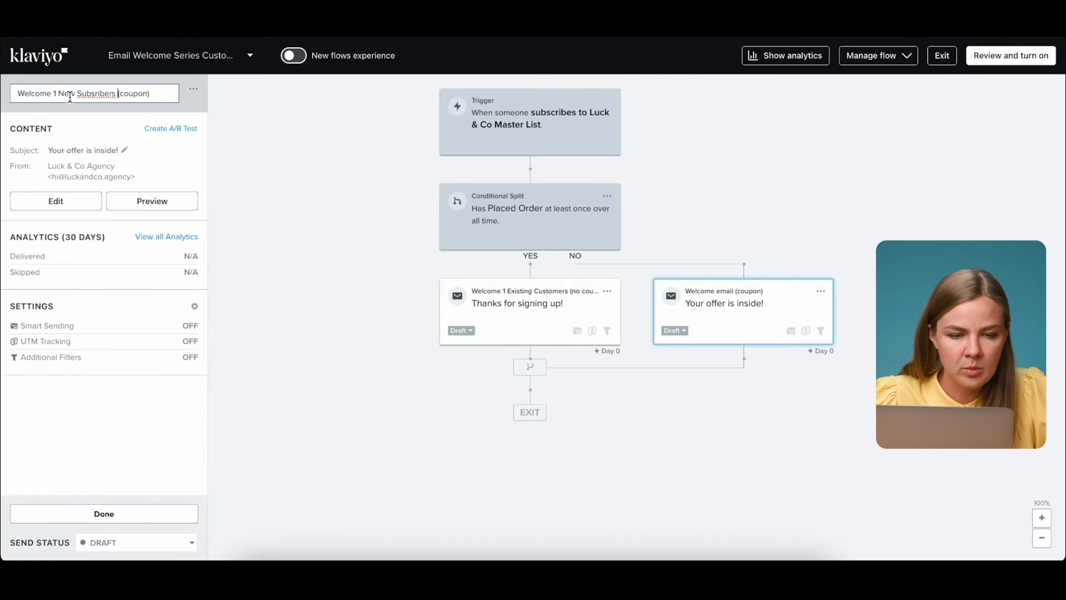
{"action": "right_click", "coordinate": [106, 93]}
{"action": "left_click", "coordinate": [125, 102]}
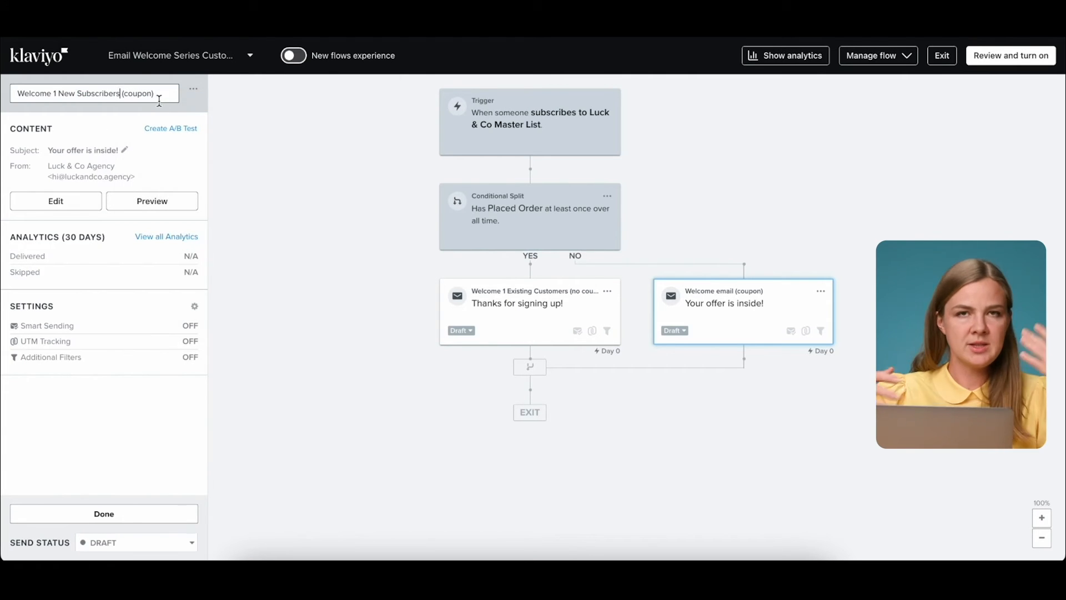
{"action": "key", "text": "Return"}
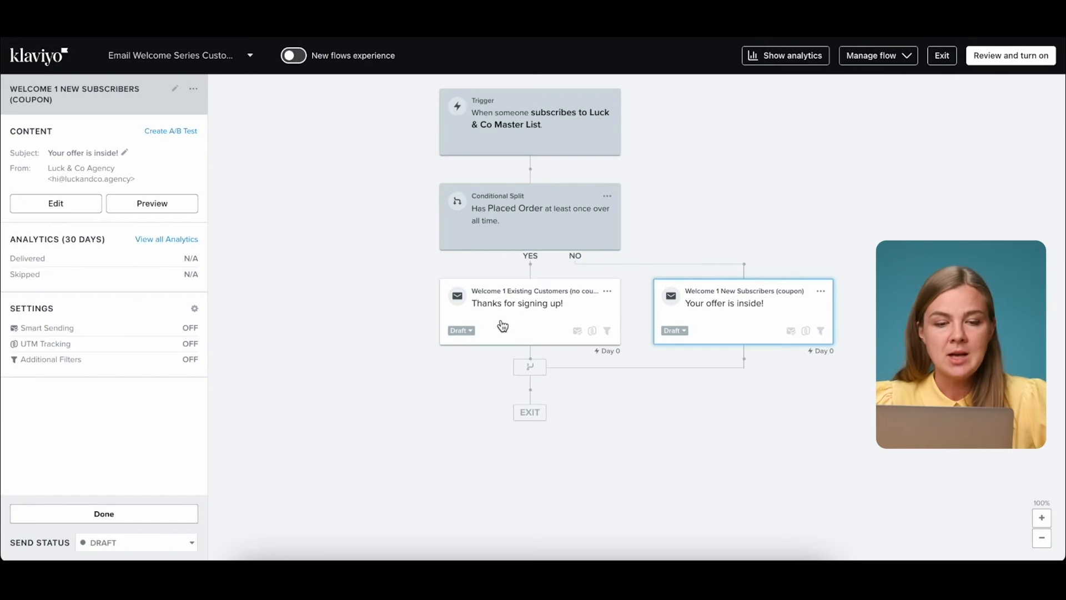
Review the Existing Customers email's subject, preview text and design, save it, and list the flow's messages.
{"action": "left_click", "coordinate": [503, 326]}
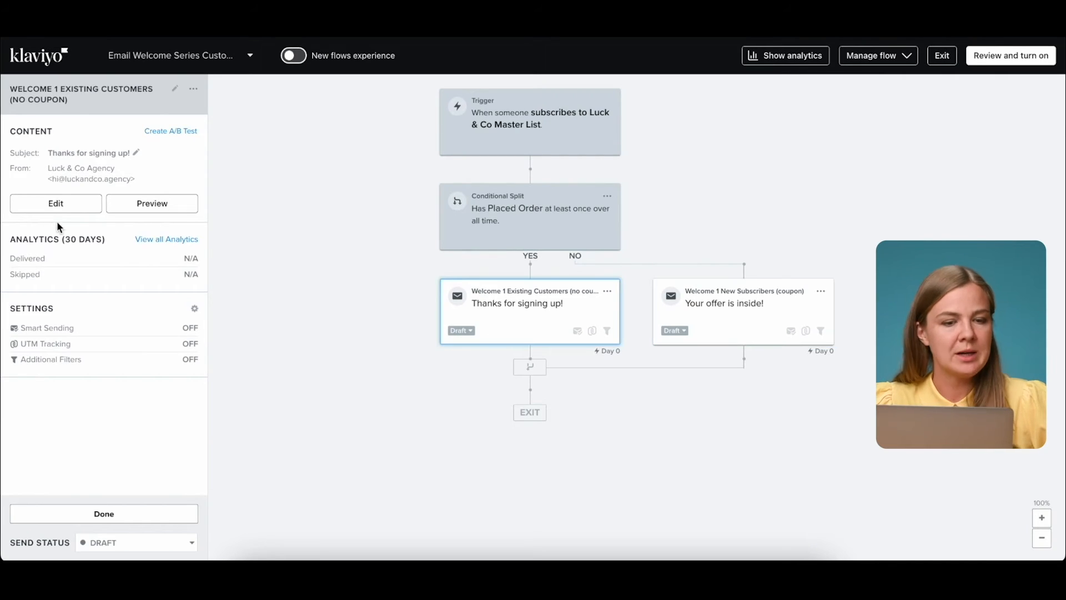
{"action": "left_click", "coordinate": [39, 208]}
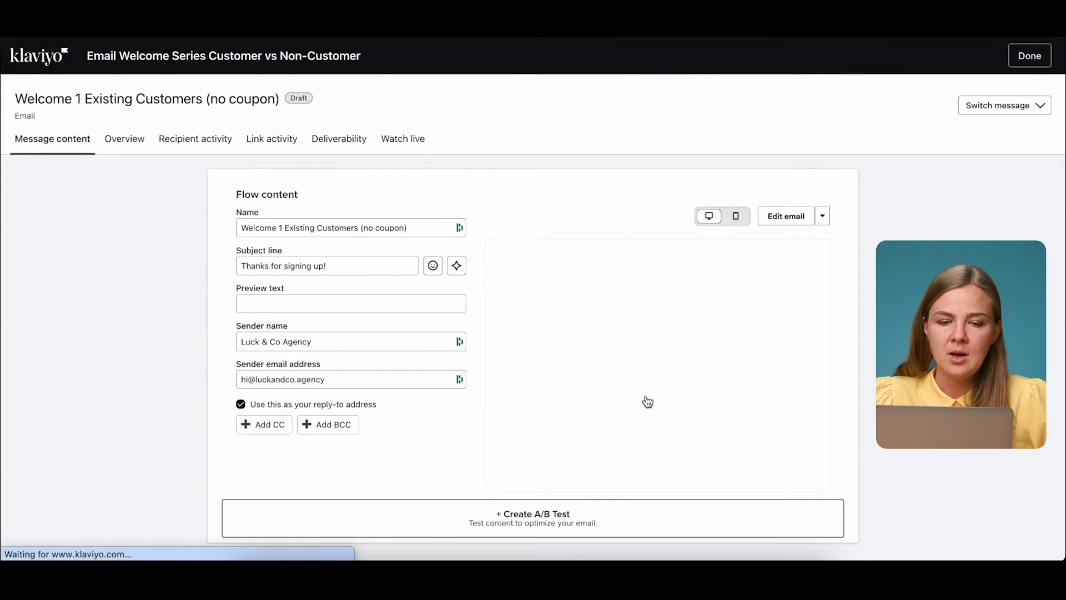
{"action": "left_click_drag", "start_coordinate": [242, 266], "coordinate": [357, 266]}
{"action": "left_click", "coordinate": [309, 304]}
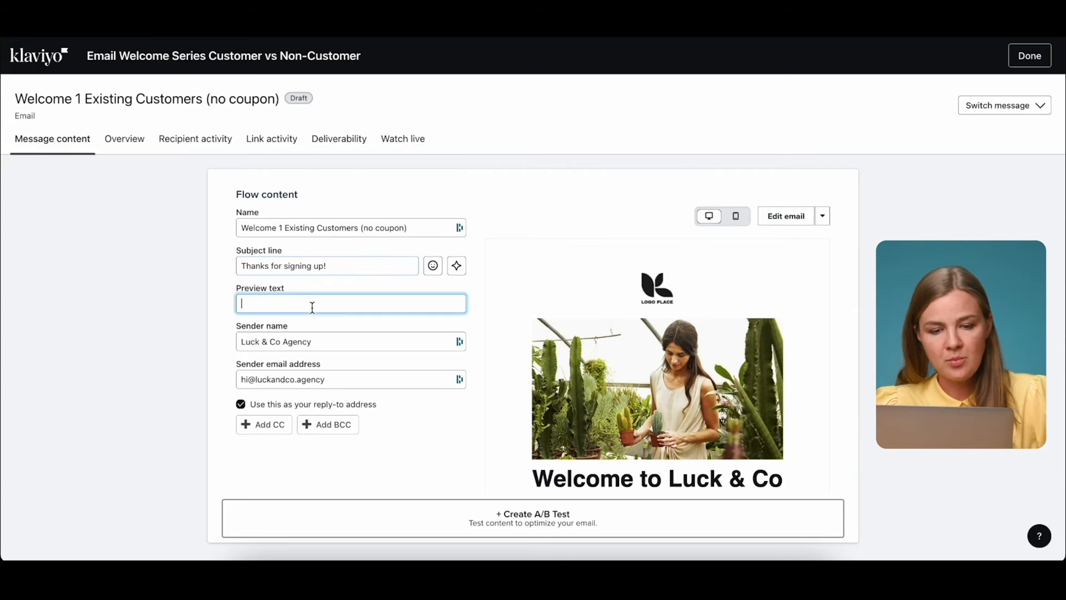
{"action": "left_click", "coordinate": [802, 223]}
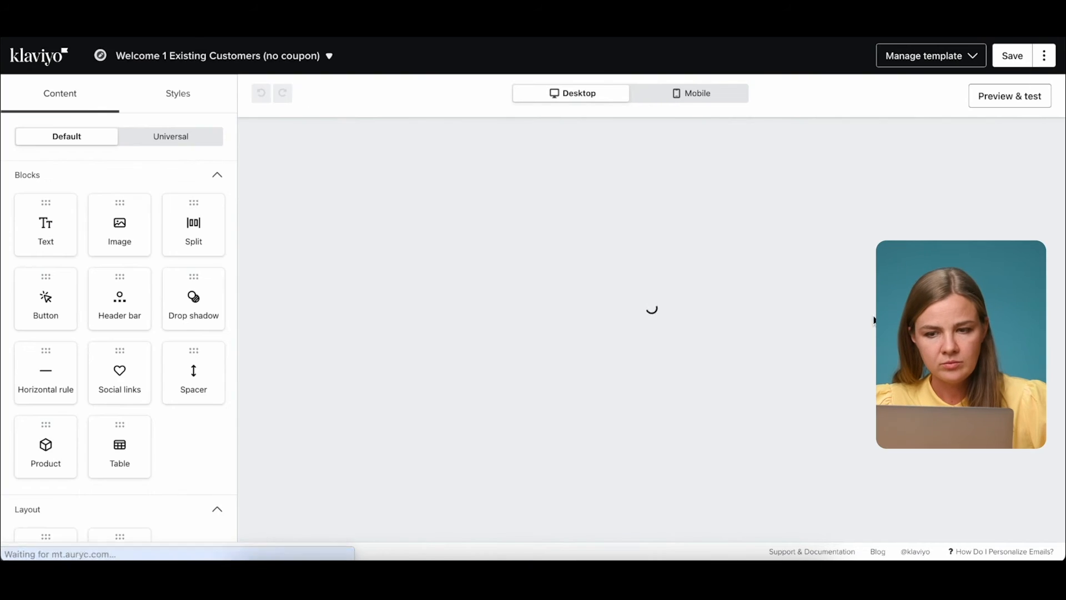
{"action": "scroll", "coordinate": [872, 316], "scroll_direction": "down", "scroll_amount": 4}
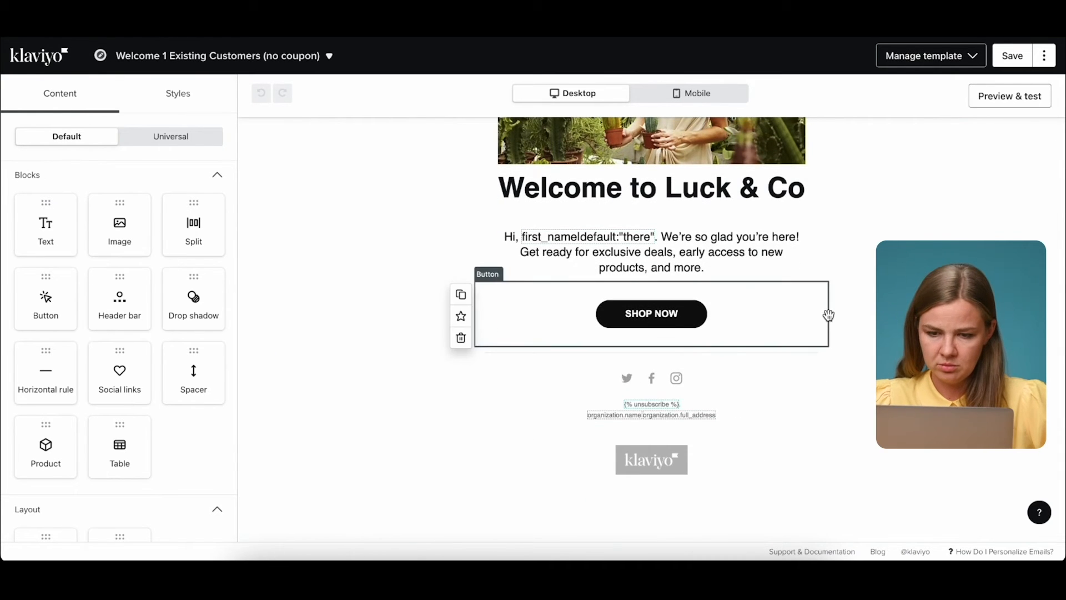
{"action": "scroll", "coordinate": [828, 314], "scroll_direction": "up", "scroll_amount": 4}
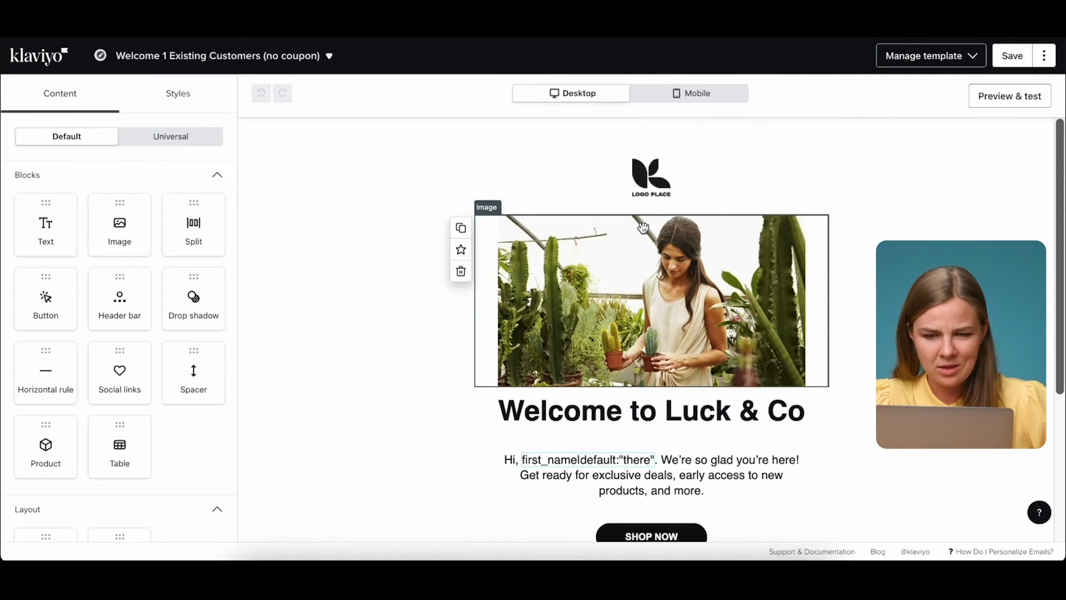
{"action": "scroll", "coordinate": [1058, 151], "scroll_direction": "down", "scroll_amount": 4}
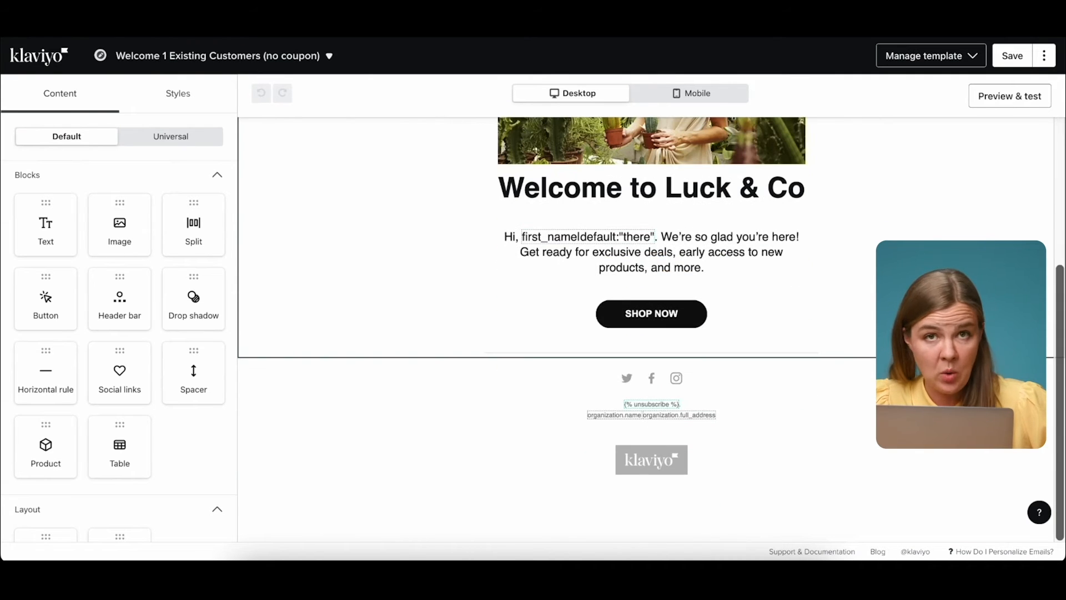
{"action": "left_click", "coordinate": [1010, 57]}
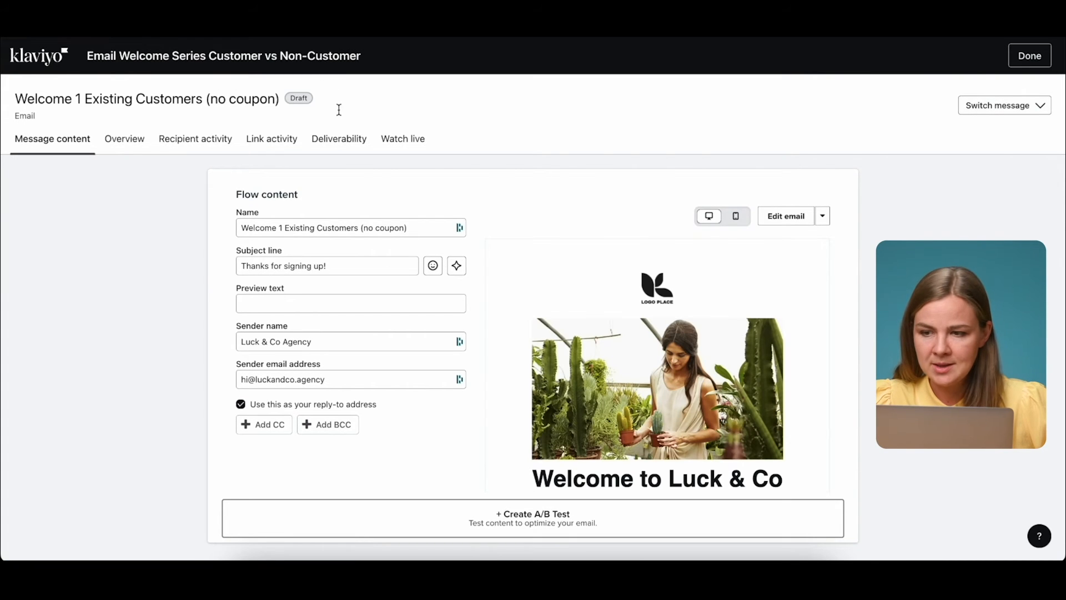
{"action": "left_click", "coordinate": [1022, 108]}
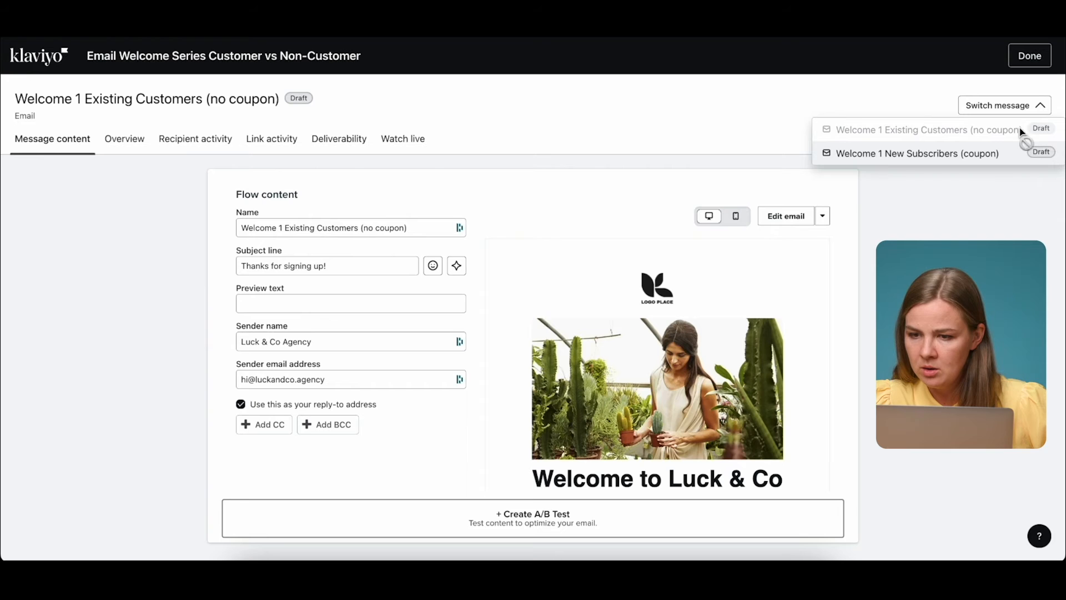
Switch to Welcome 1 New Subscribers (coupon) and open it in the design editor.
{"action": "left_click", "coordinate": [918, 154]}
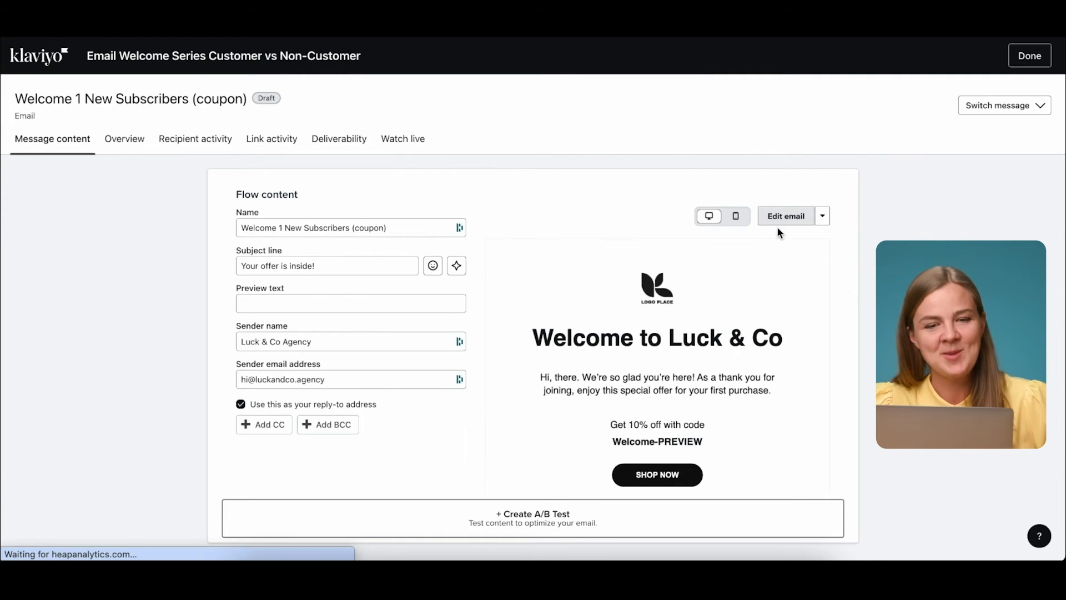
{"action": "left_click", "coordinate": [778, 224]}
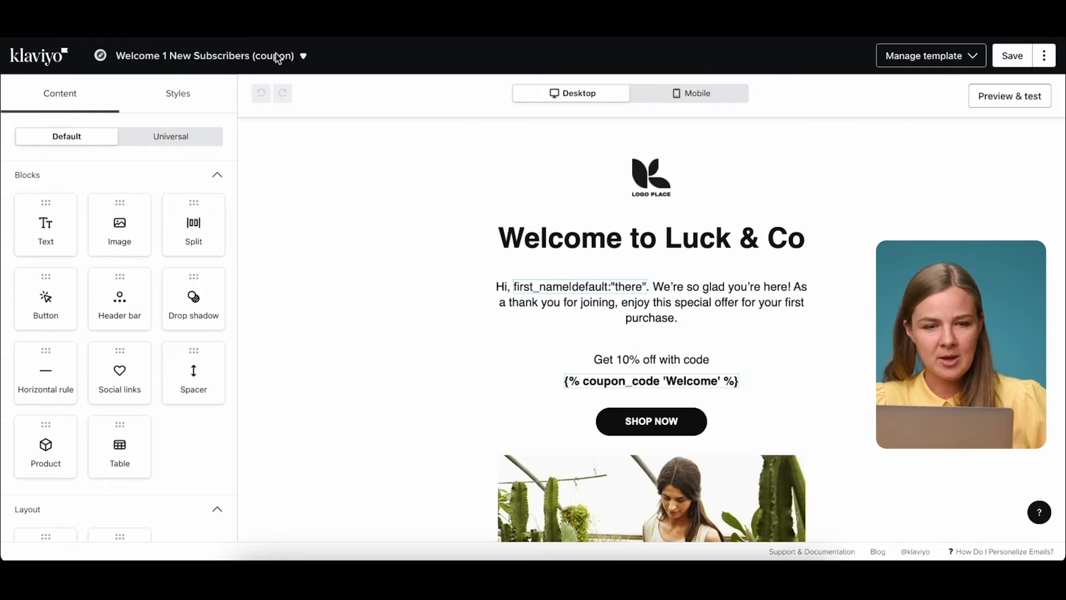
{"action": "scroll", "coordinate": [685, 308], "scroll_direction": "down", "scroll_amount": 2}
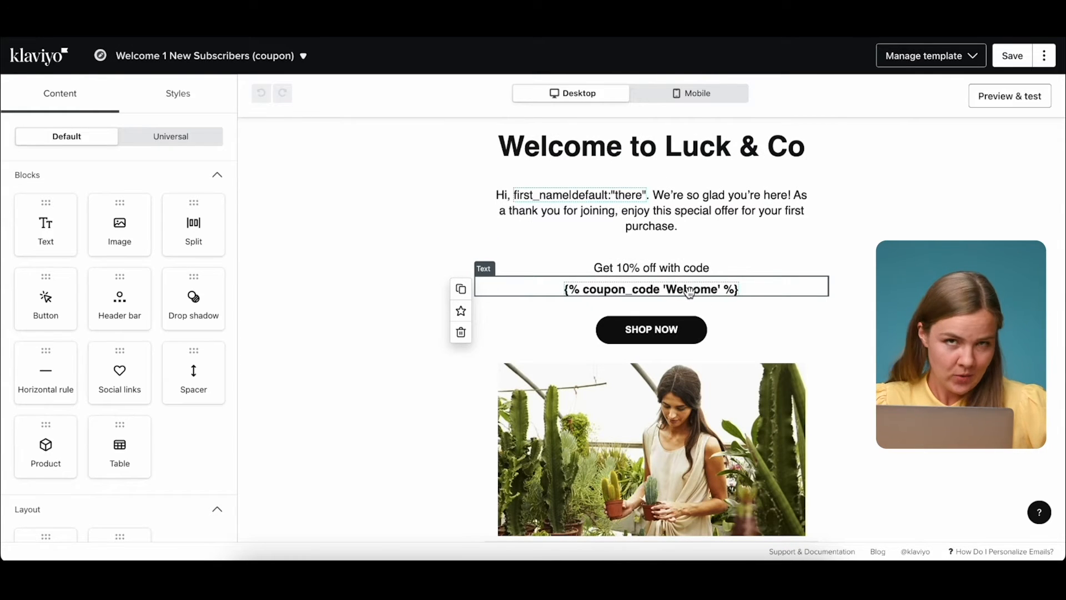
Inspect the coupon code text block with its Welcome coupon tag, then save the email.
{"action": "left_click", "coordinate": [690, 294]}
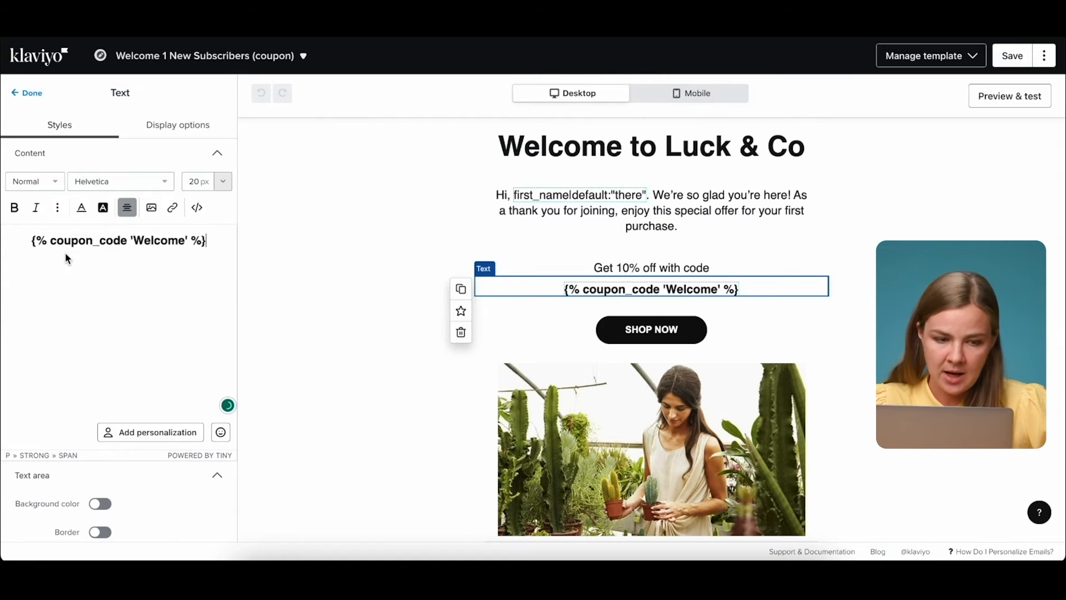
{"action": "left_click_drag", "start_coordinate": [72, 256], "coordinate": [18, 240]}
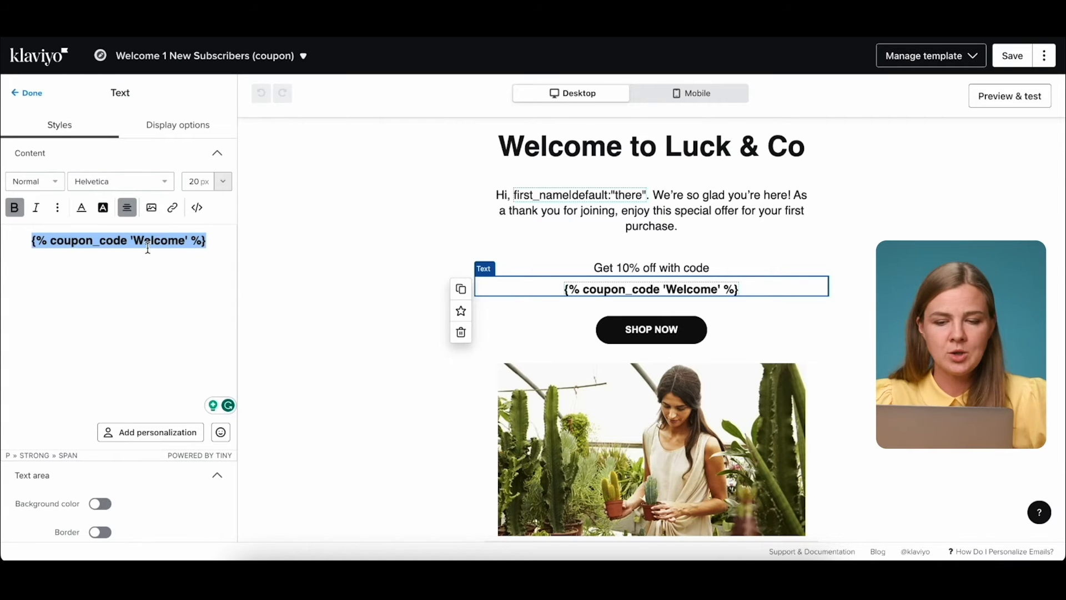
{"action": "left_click", "coordinate": [1012, 56]}
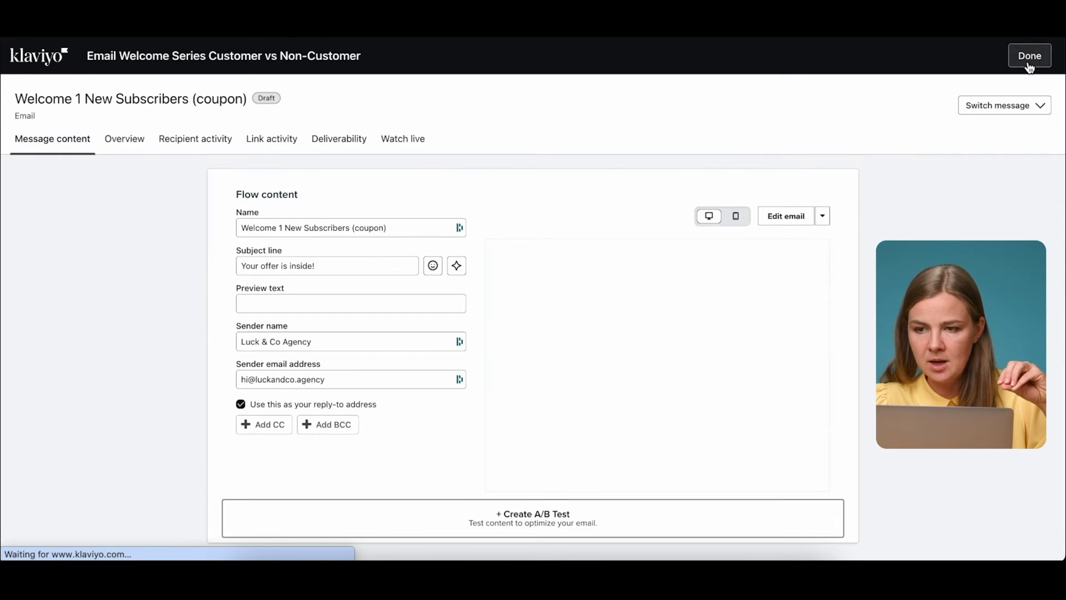
Exit to the flow canvas and bring up the New Subscribers (coupon) card's actions.
{"action": "left_click", "coordinate": [1029, 57]}
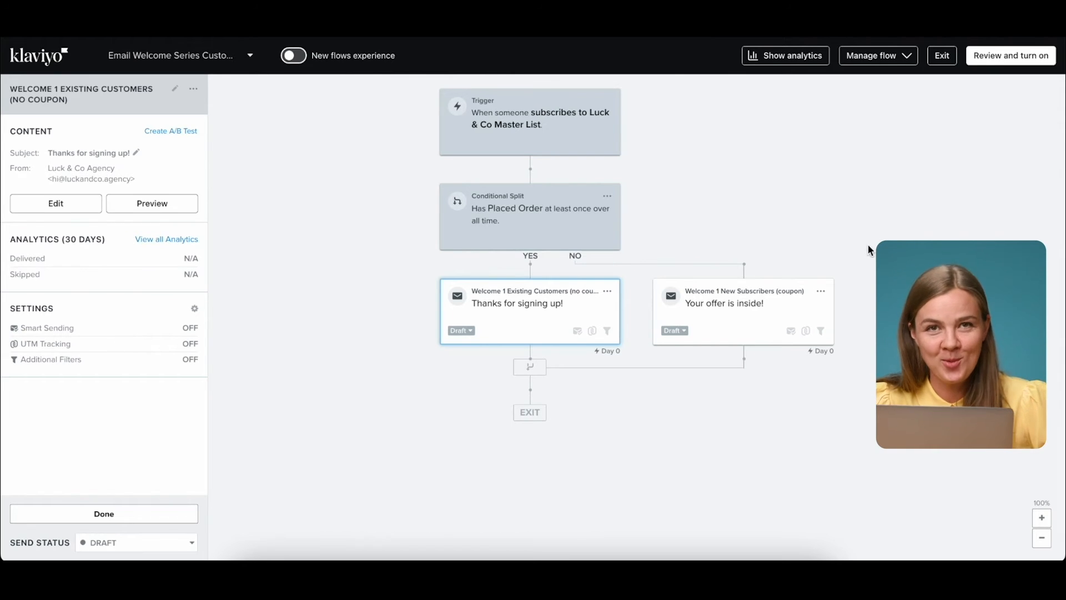
{"action": "left_click", "coordinate": [821, 292]}
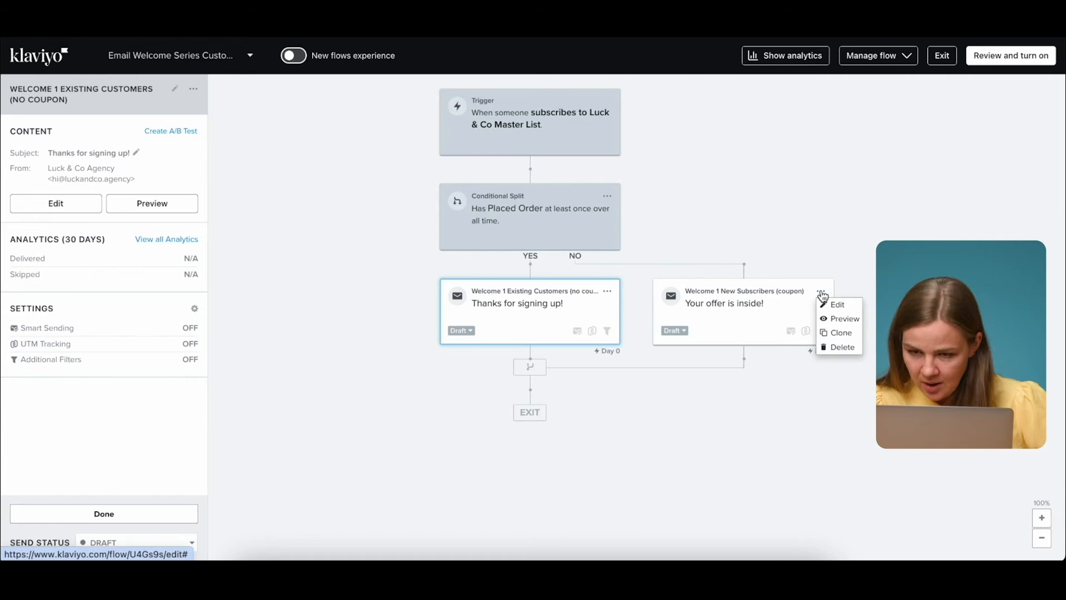
Clone the coupon email twice beneath itself on the NO branch.
{"action": "left_click", "coordinate": [828, 333]}
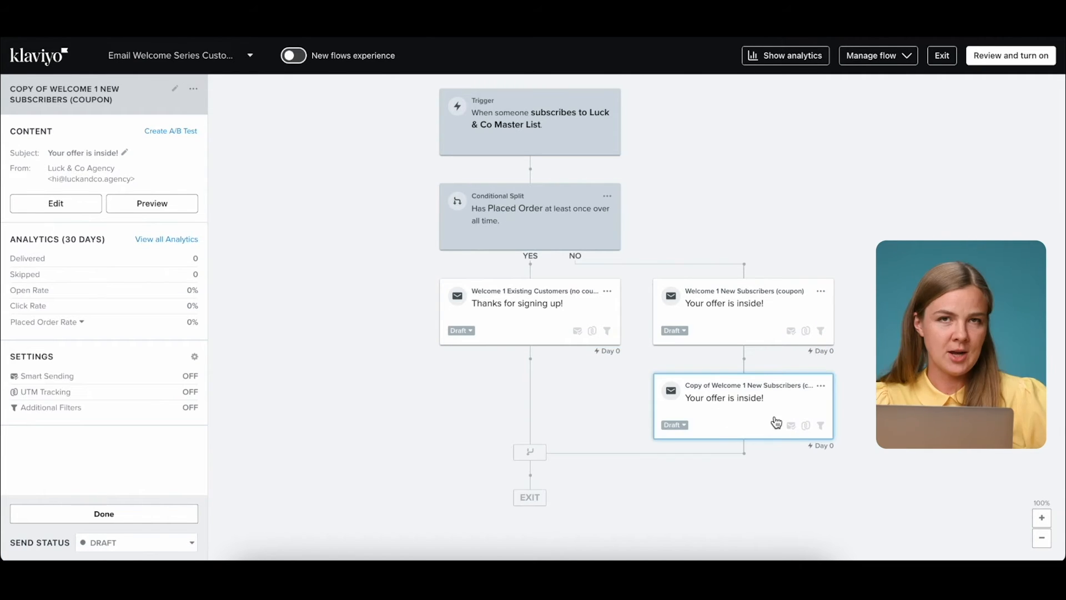
{"action": "left_click", "coordinate": [821, 386]}
{"action": "left_click", "coordinate": [842, 440]}
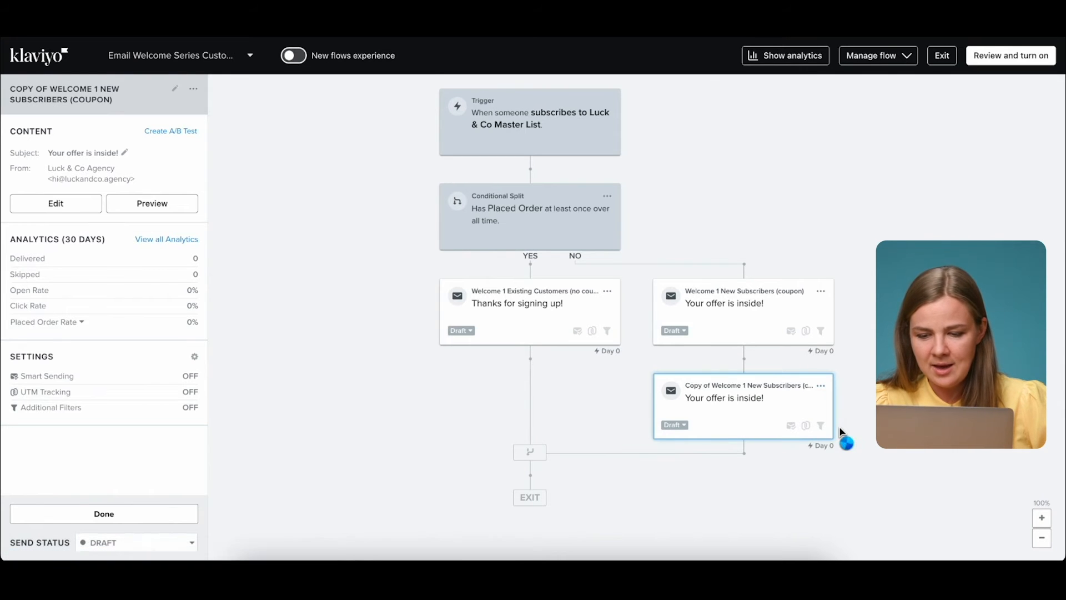
{"action": "scroll", "coordinate": [766, 389], "scroll_direction": "down", "scroll_amount": 1}
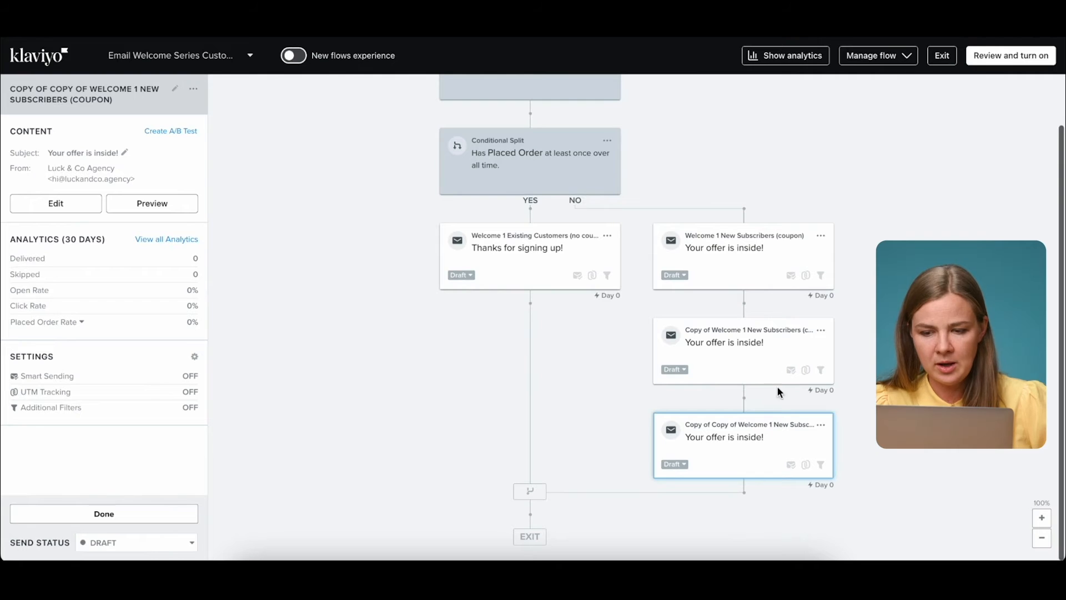
Name the copies 'Welcome 2 New Subscribers (coupon)' and 'Welcome 3 New Subscribers (coupon)'.
{"action": "left_click", "coordinate": [739, 355]}
{"action": "left_click", "coordinate": [175, 88]}
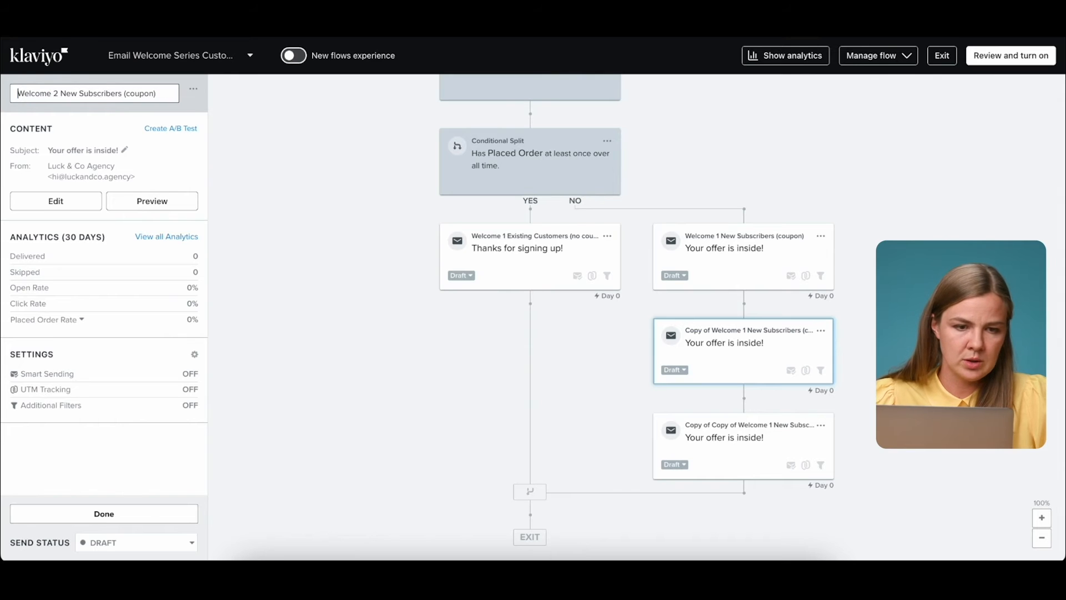
{"action": "key", "text": "Return"}
{"action": "left_click", "coordinate": [773, 469]}
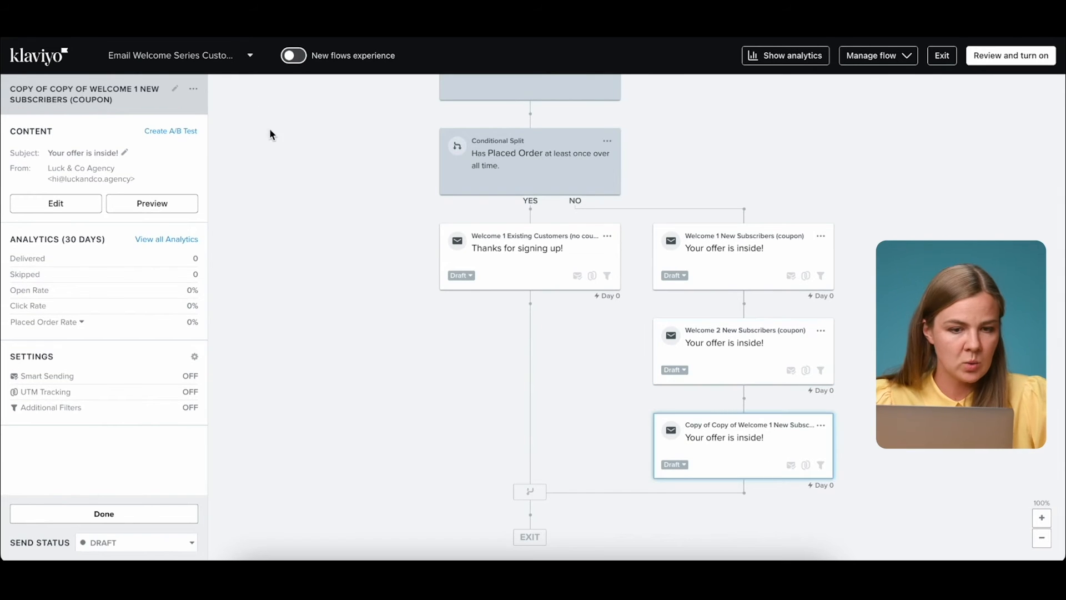
{"action": "left_click", "coordinate": [173, 89]}
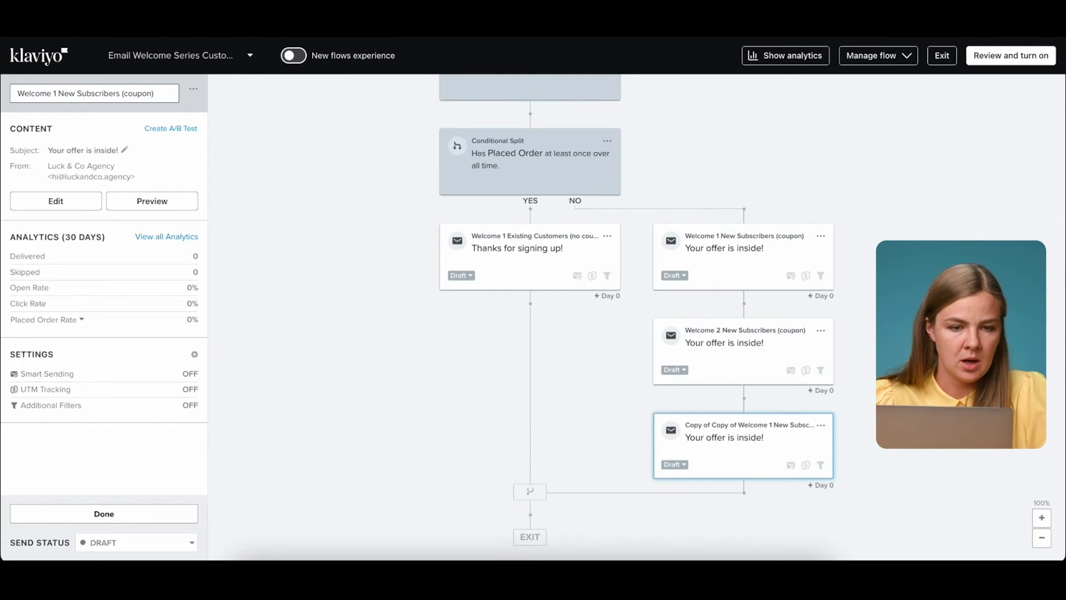
{"action": "type", "text": "3"}
{"action": "key", "text": "Return"}
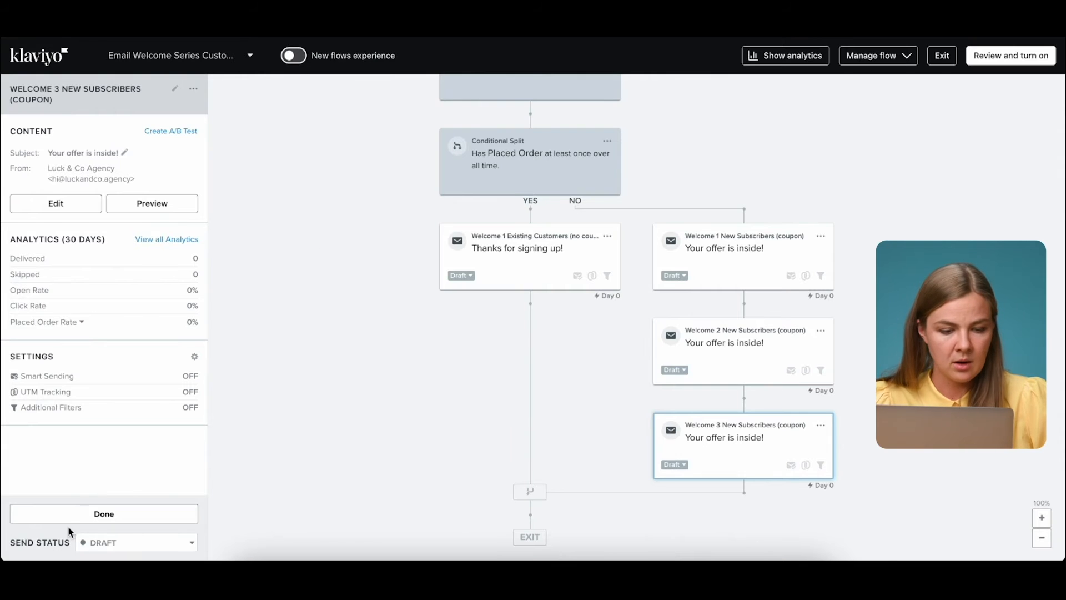
{"action": "left_click", "coordinate": [56, 511]}
Insert a 1-day delay before Welcome 2 and a 2-day delay before Welcome 3.
{"action": "left_click_drag", "start_coordinate": [97, 316], "coordinate": [746, 343]}
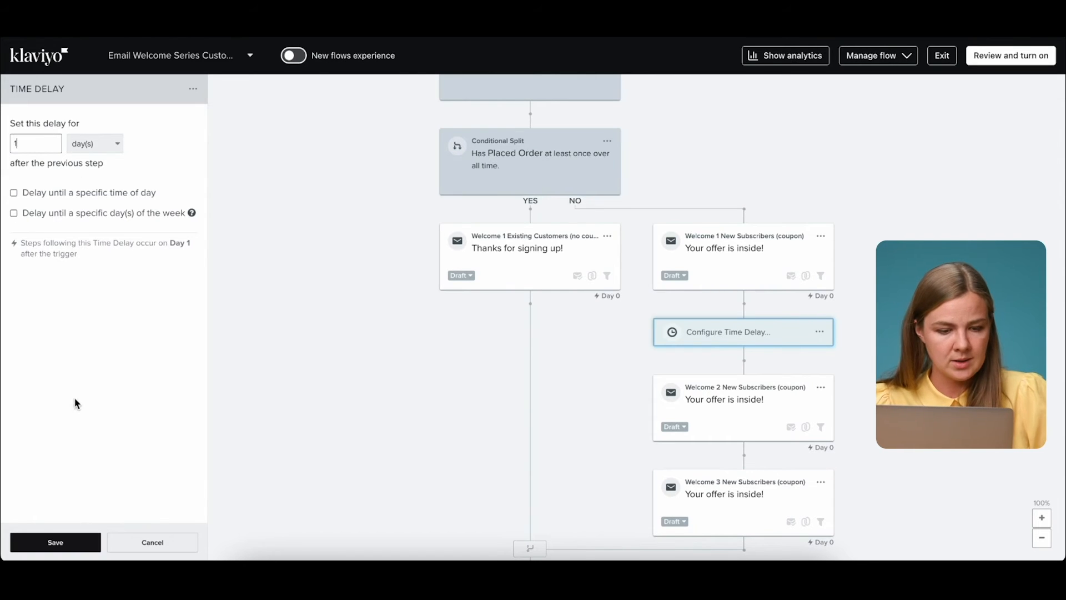
{"action": "left_click", "coordinate": [47, 547]}
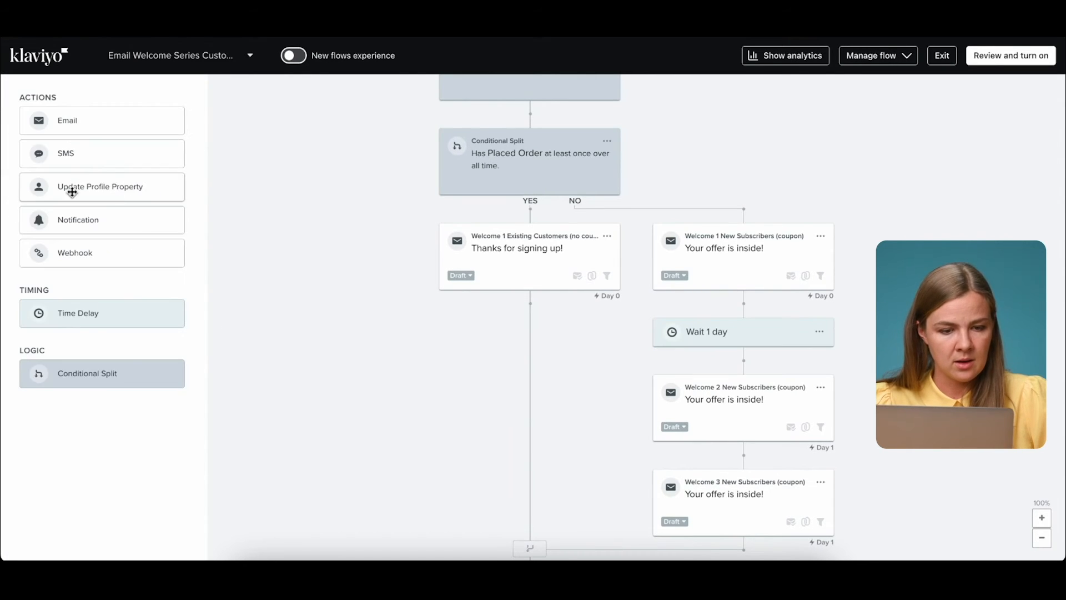
{"action": "left_click_drag", "start_coordinate": [77, 330], "coordinate": [713, 428]}
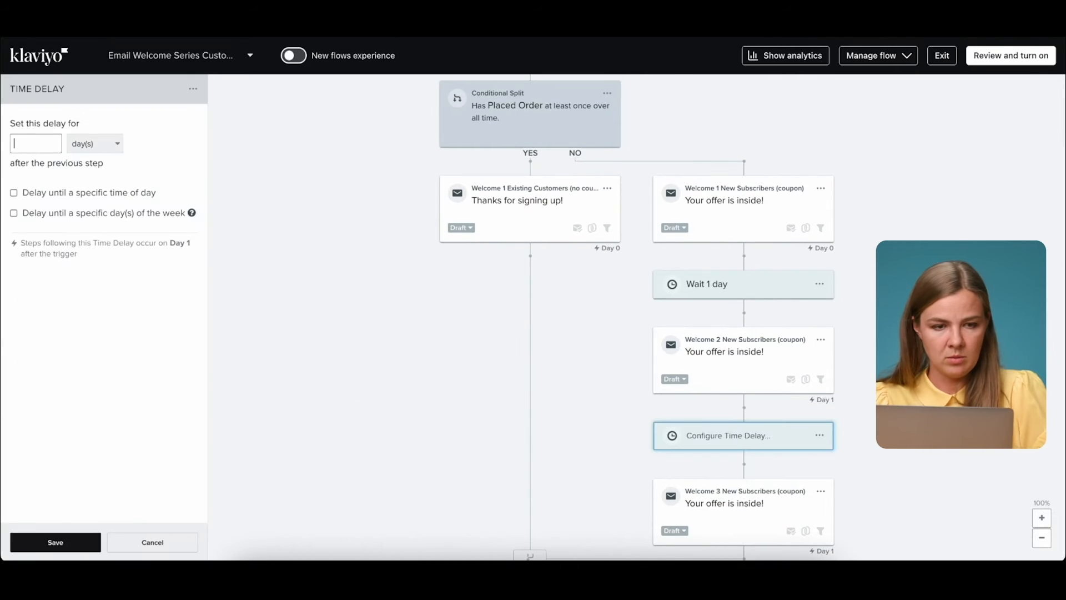
{"action": "left_click", "coordinate": [29, 548]}
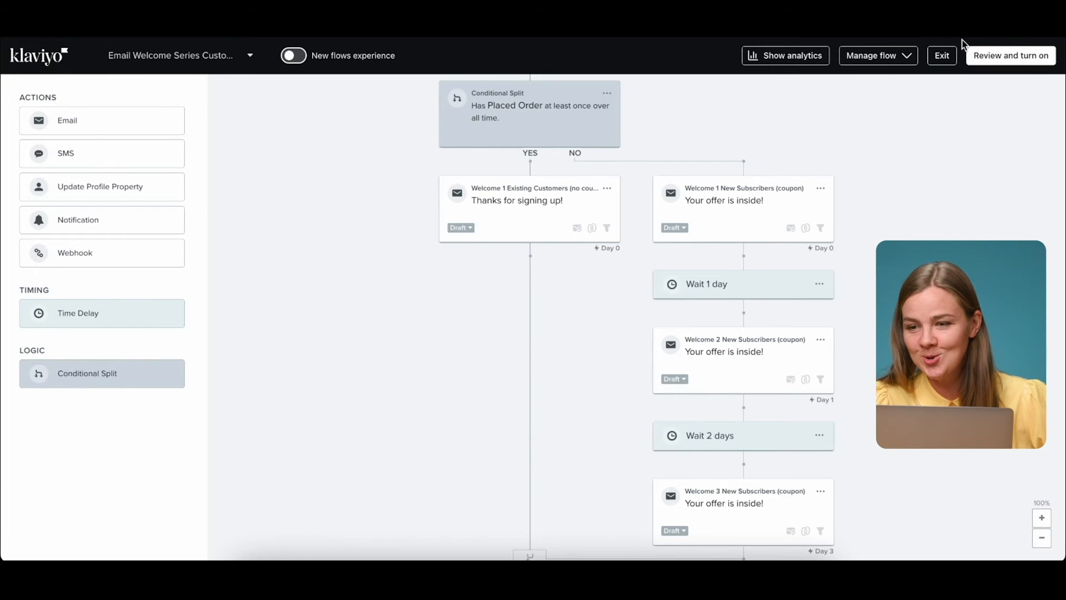
{"action": "left_click", "coordinate": [944, 61]}
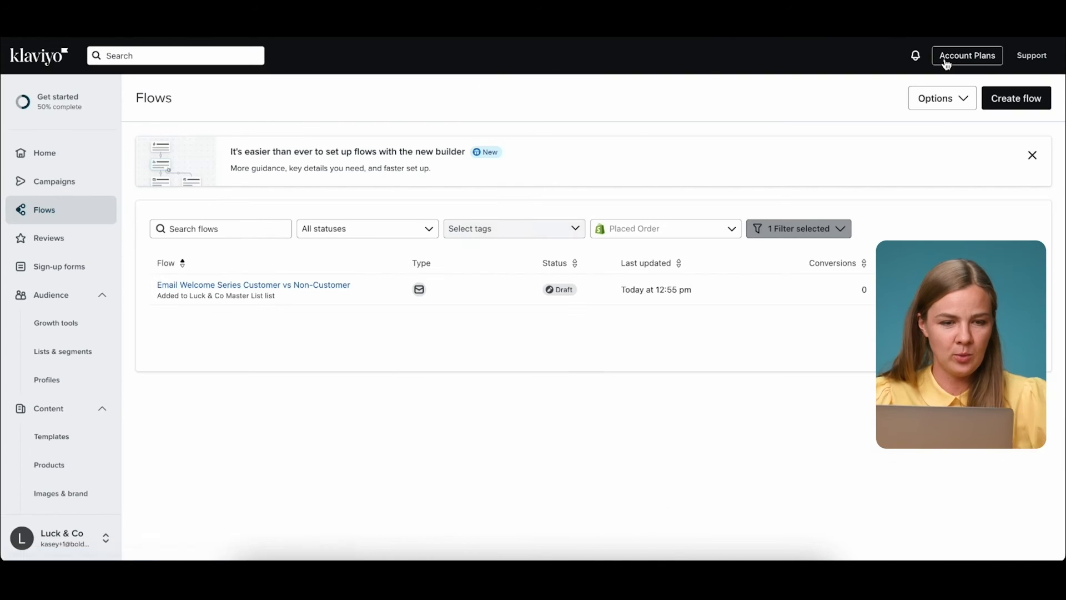
{"action": "left_click", "coordinate": [73, 101]}
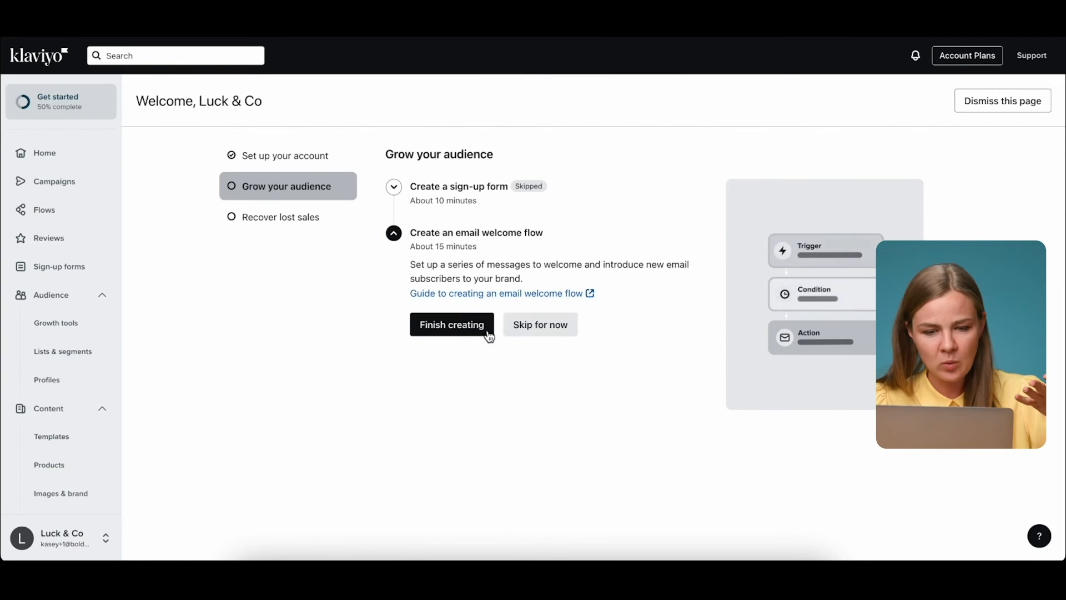
{"action": "left_click", "coordinate": [474, 332]}
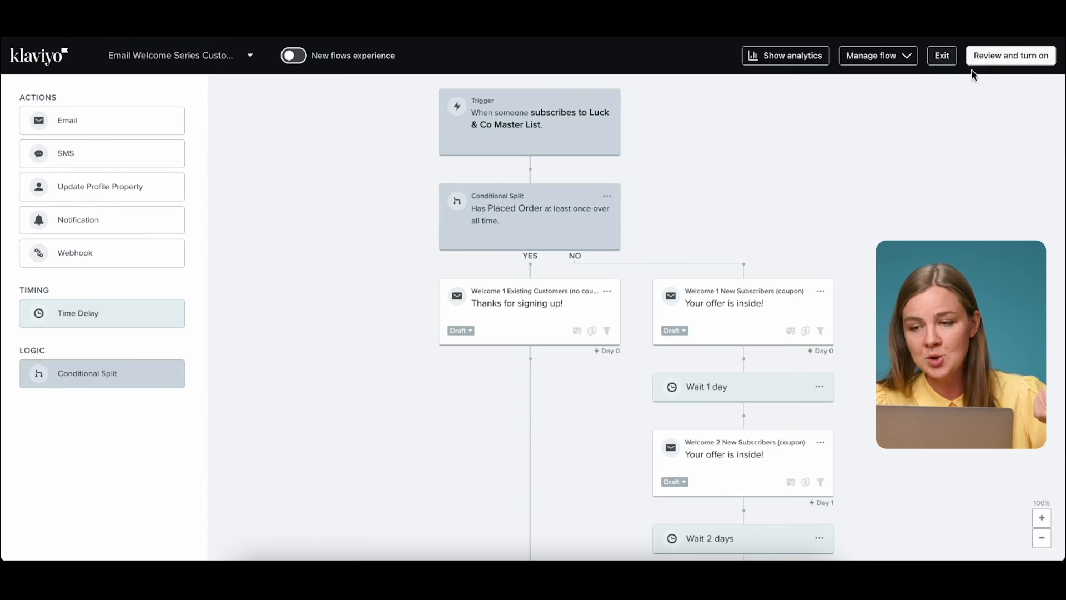
Turn the Email Welcome Series Customer vs Non-Customer flow Live, then return to the getting-started checklist.
{"action": "left_click", "coordinate": [995, 60]}
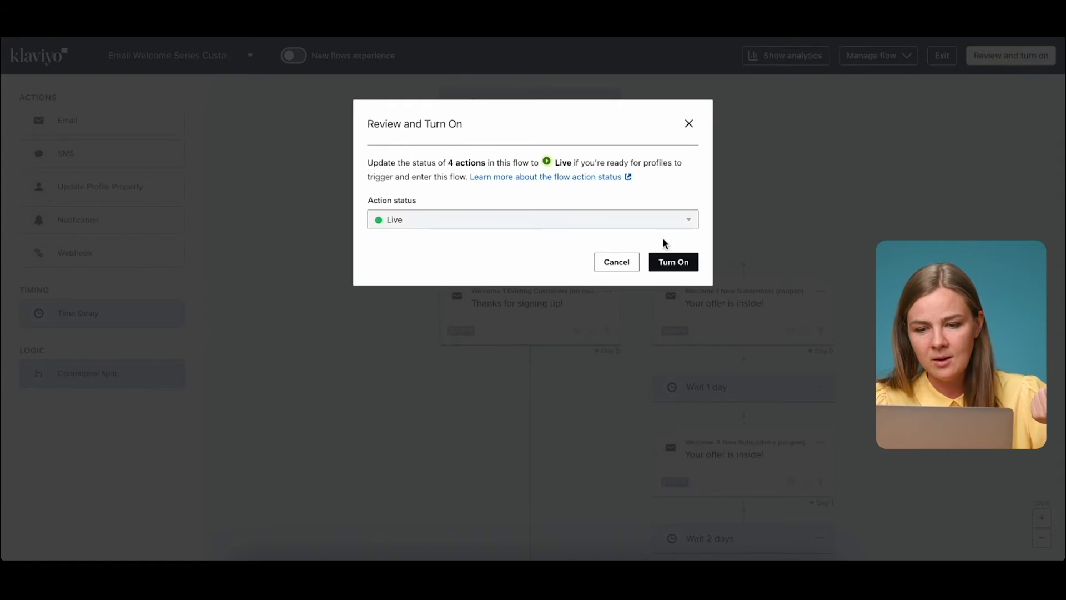
{"action": "left_click", "coordinate": [669, 271]}
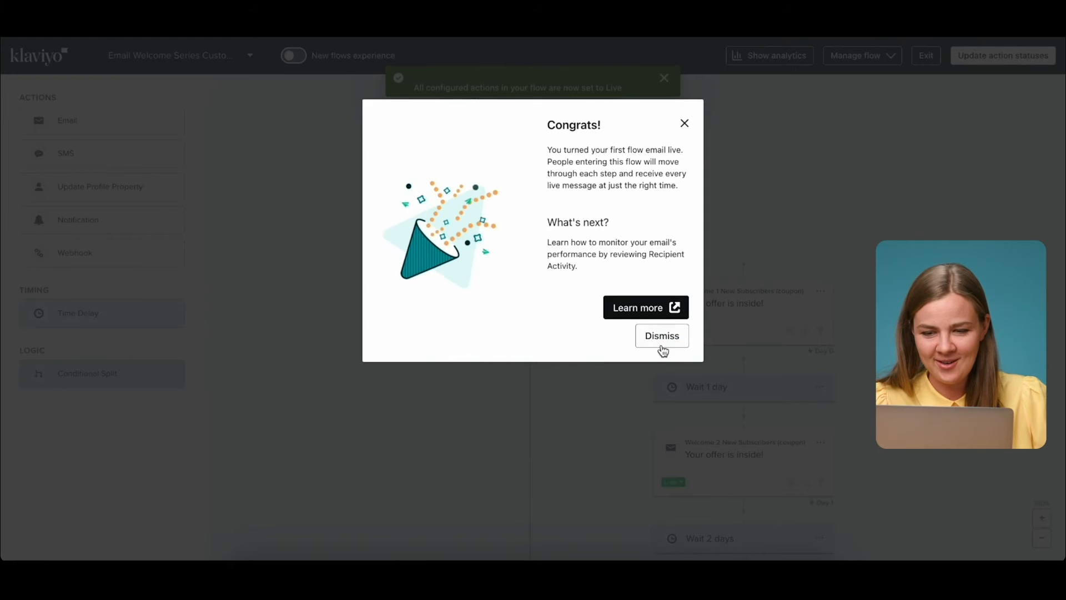
{"action": "left_click", "coordinate": [665, 338]}
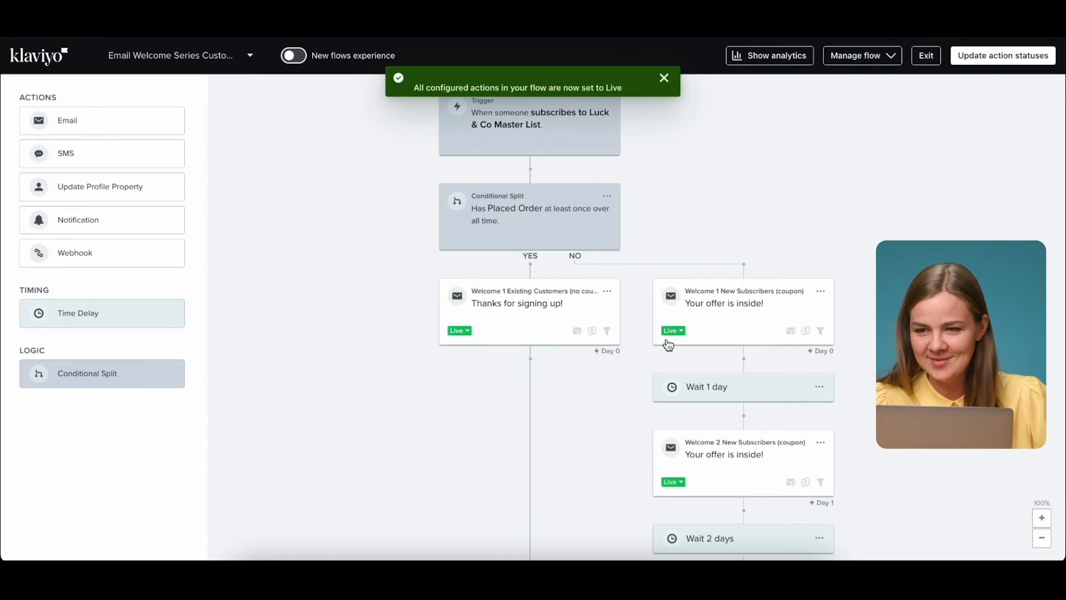
{"action": "left_click", "coordinate": [922, 56]}
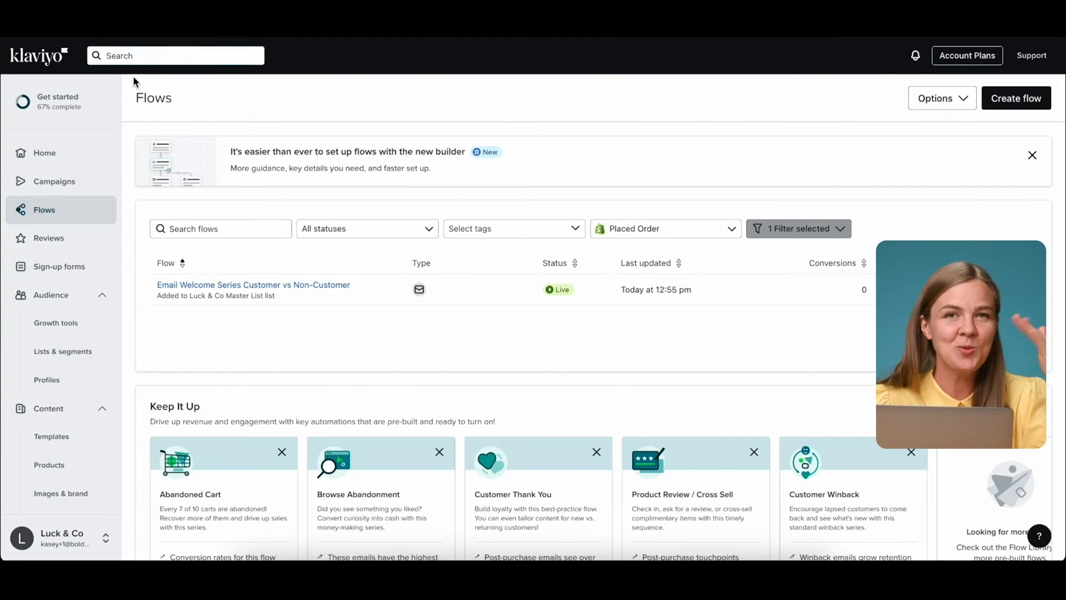
{"action": "left_click", "coordinate": [60, 111]}
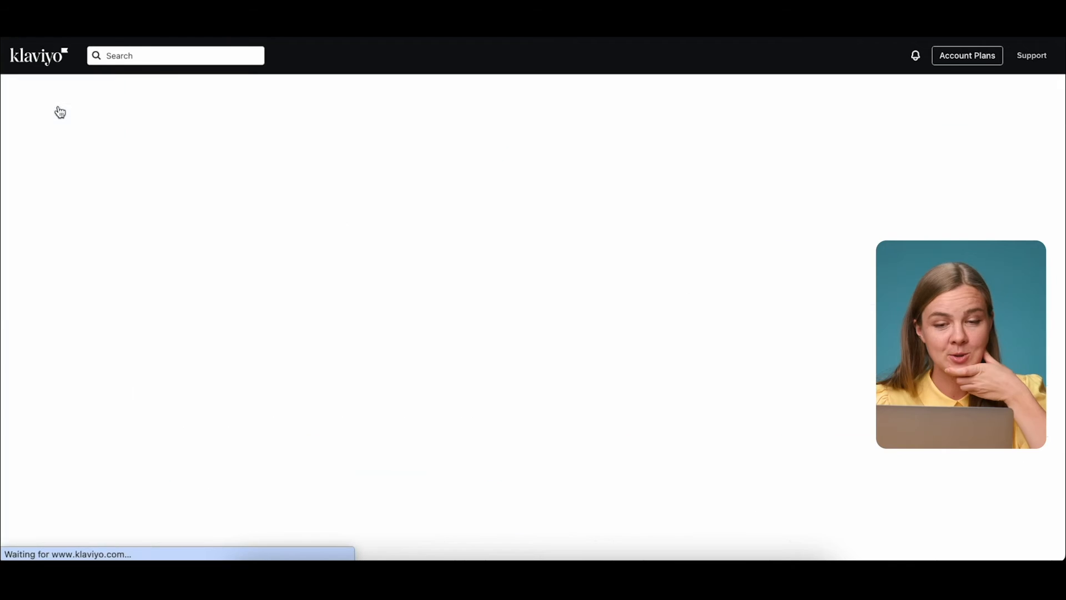
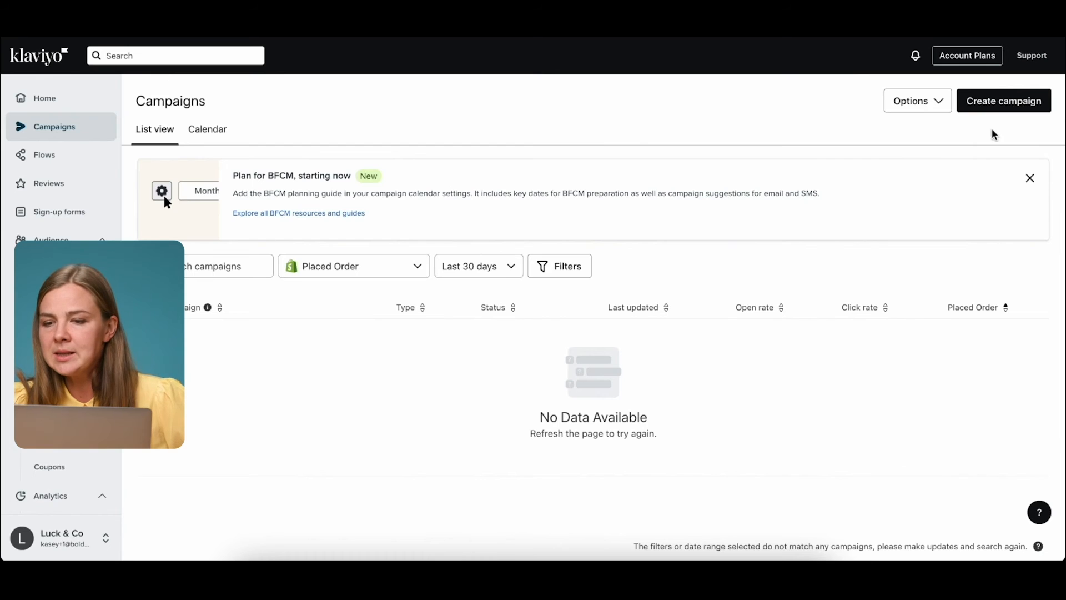
Create an email campaign named 'Cyber Monday Last Chance' dated Nov 28, 2023, and save it.
{"action": "left_click", "coordinate": [1011, 107]}
{"action": "triple_click", "coordinate": [894, 162]}
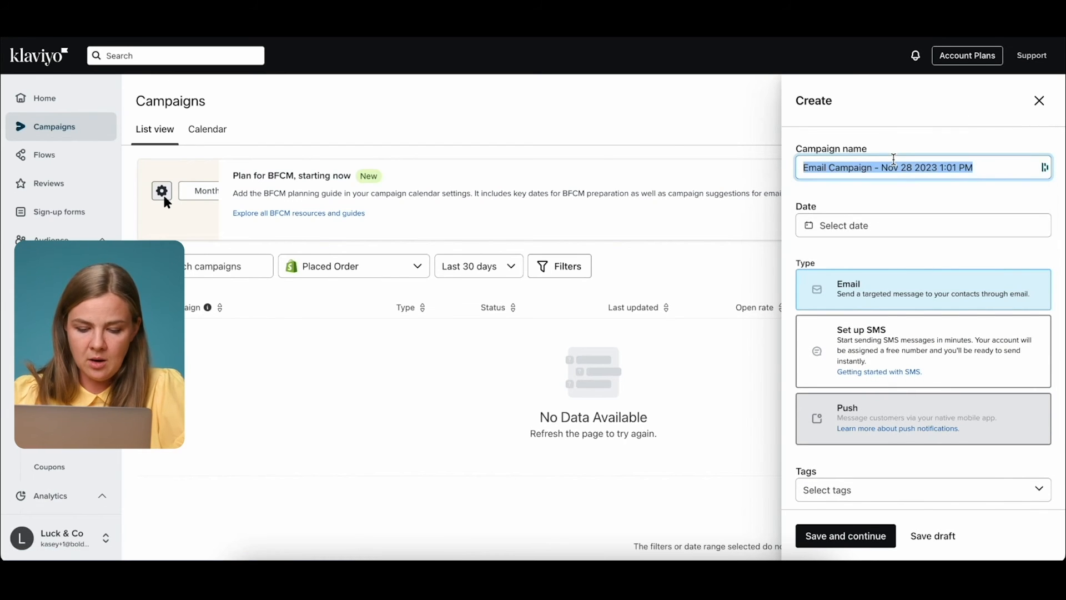
{"action": "type", "text": "C"}
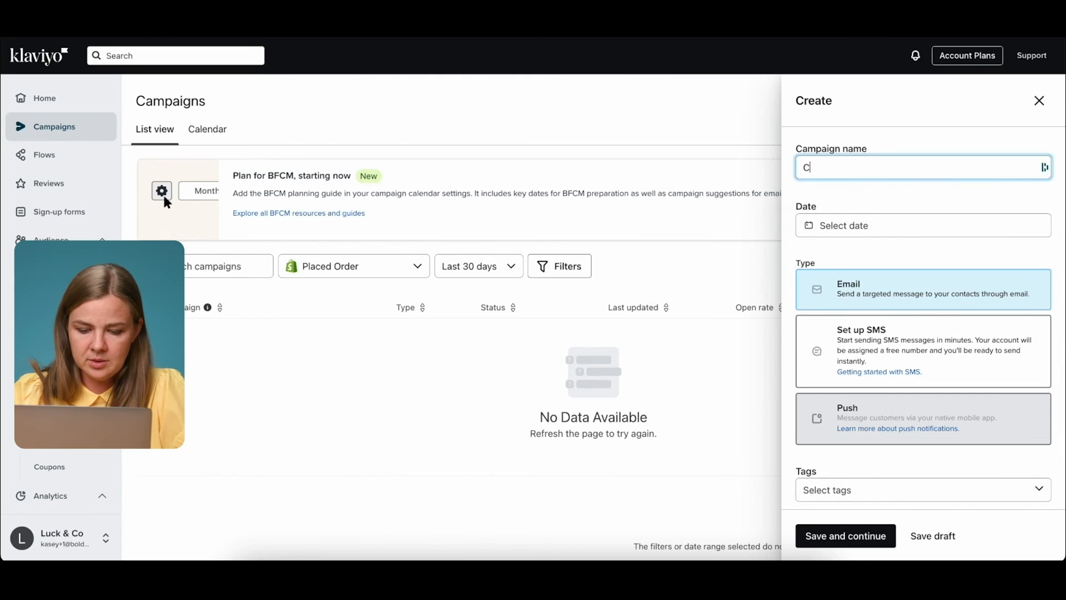
{"action": "type", "text": "hber Monday Last Chance"}
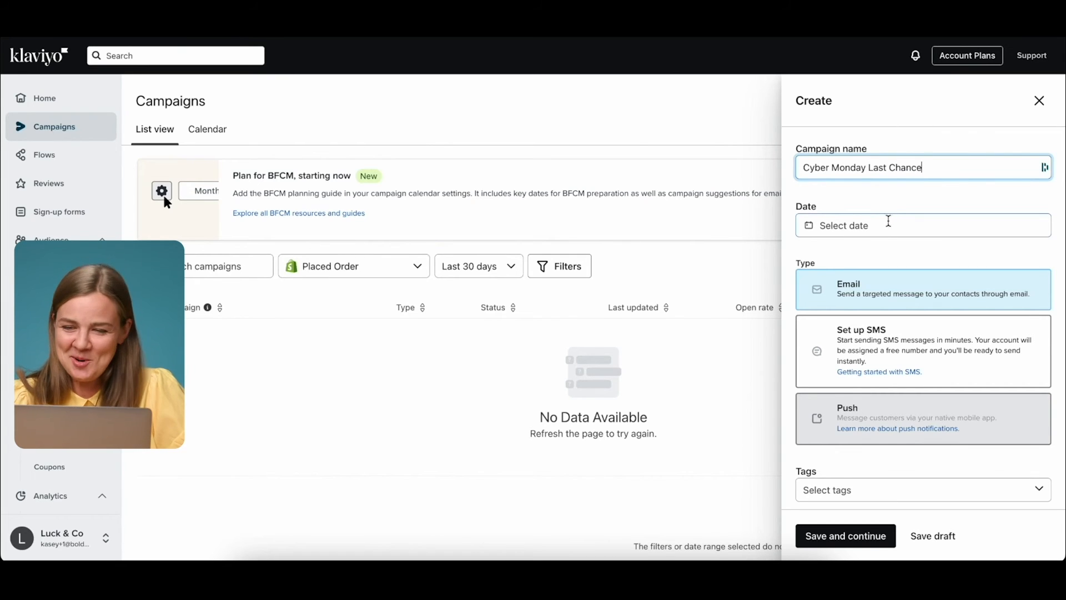
{"action": "left_click", "coordinate": [893, 229]}
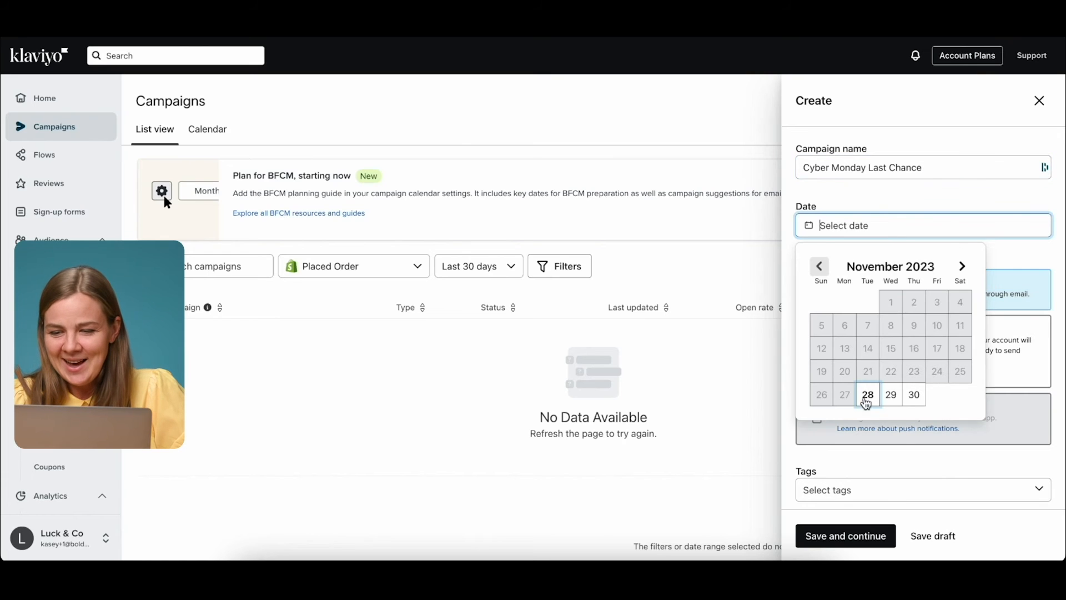
{"action": "left_click", "coordinate": [870, 396]}
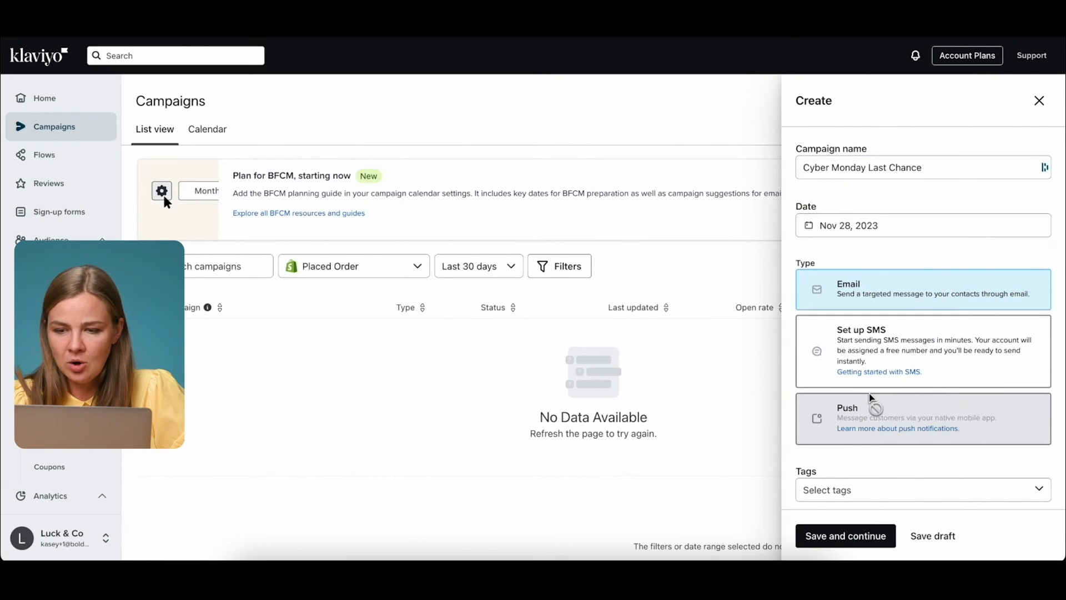
{"action": "scroll", "coordinate": [885, 257], "scroll_direction": "down", "scroll_amount": 1}
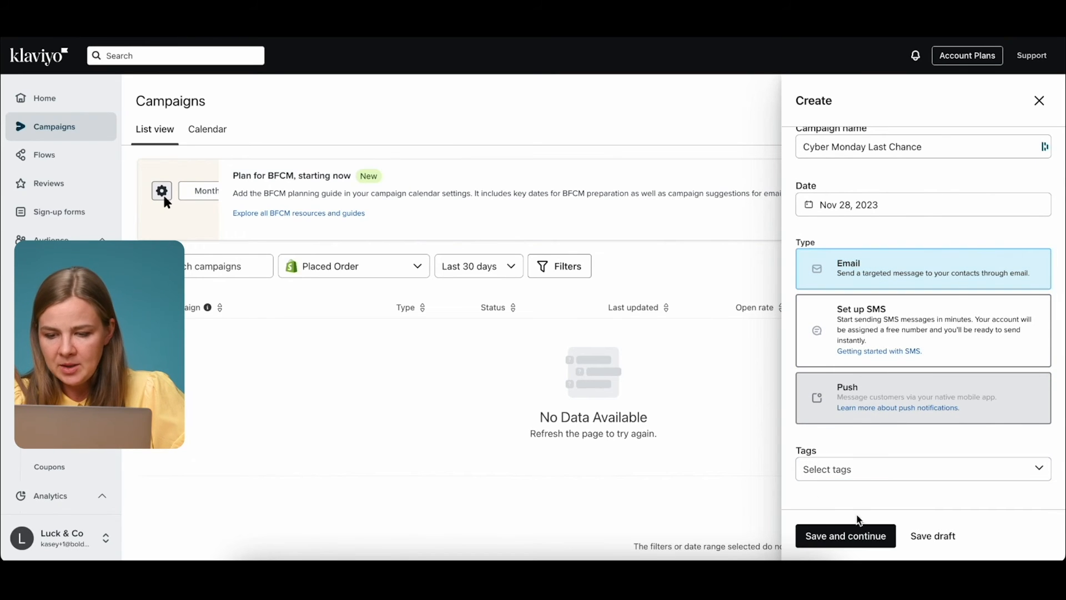
{"action": "left_click", "coordinate": [810, 536]}
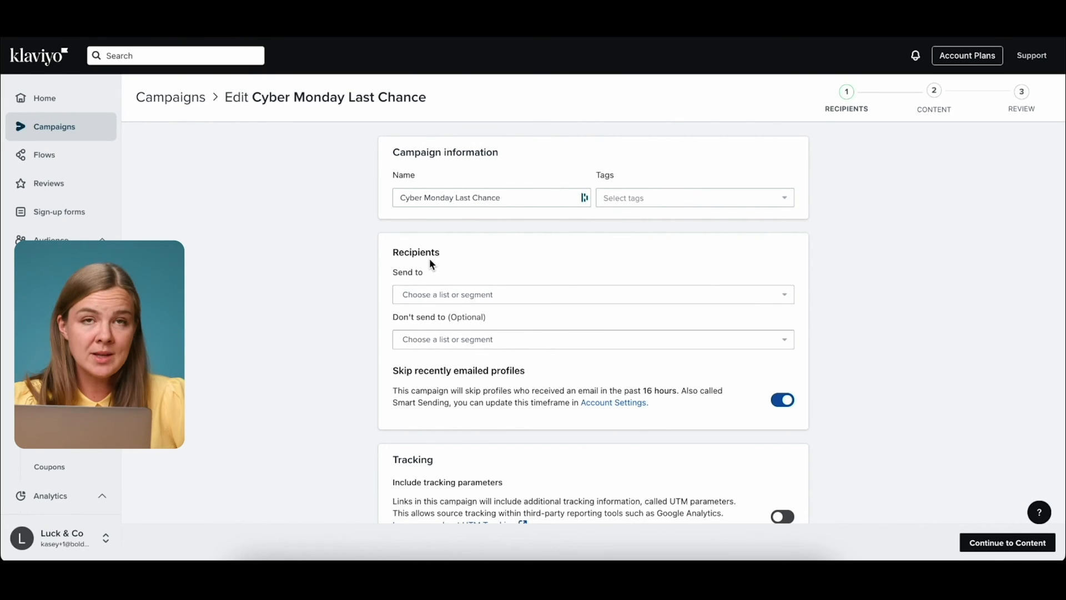
Choose Engaged (90 Days) as the campaign's recipients, leaving Don't send to empty.
{"action": "left_click", "coordinate": [419, 299]}
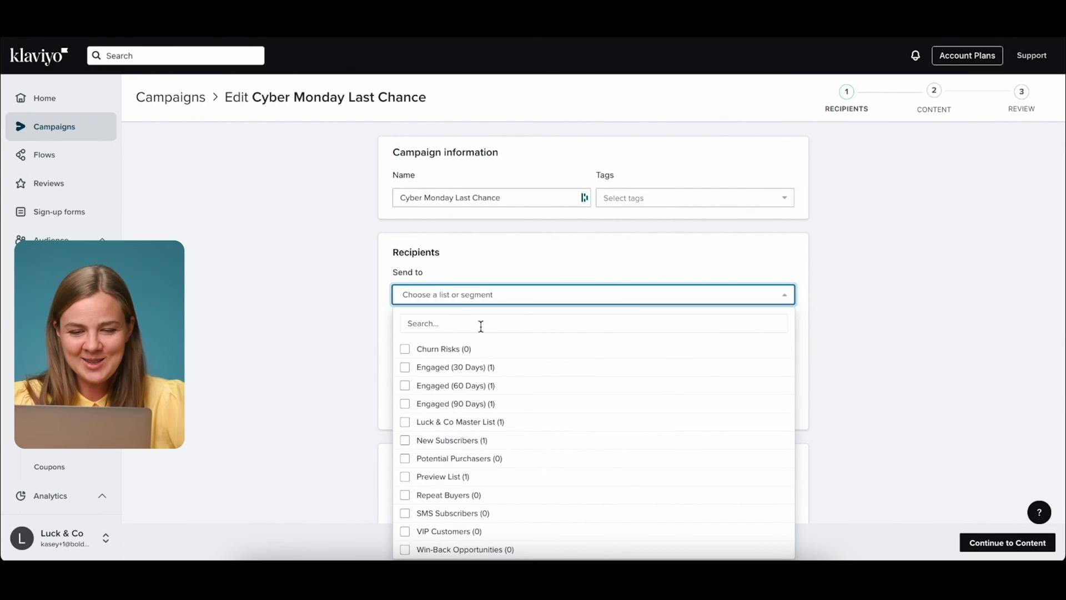
{"action": "scroll", "coordinate": [488, 361], "scroll_direction": "down", "scroll_amount": 1}
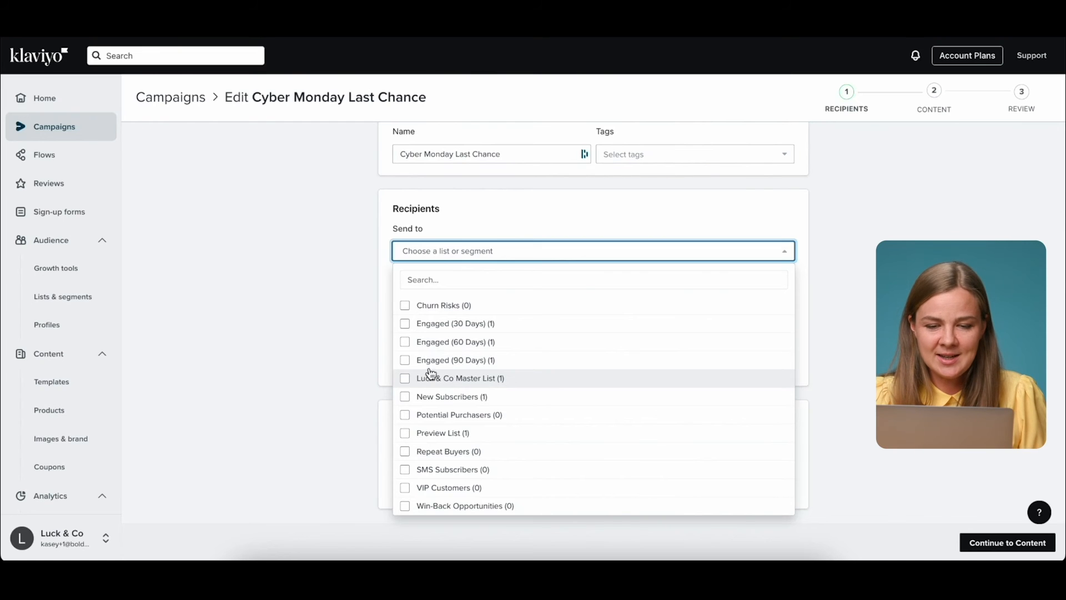
{"action": "left_click", "coordinate": [430, 360]}
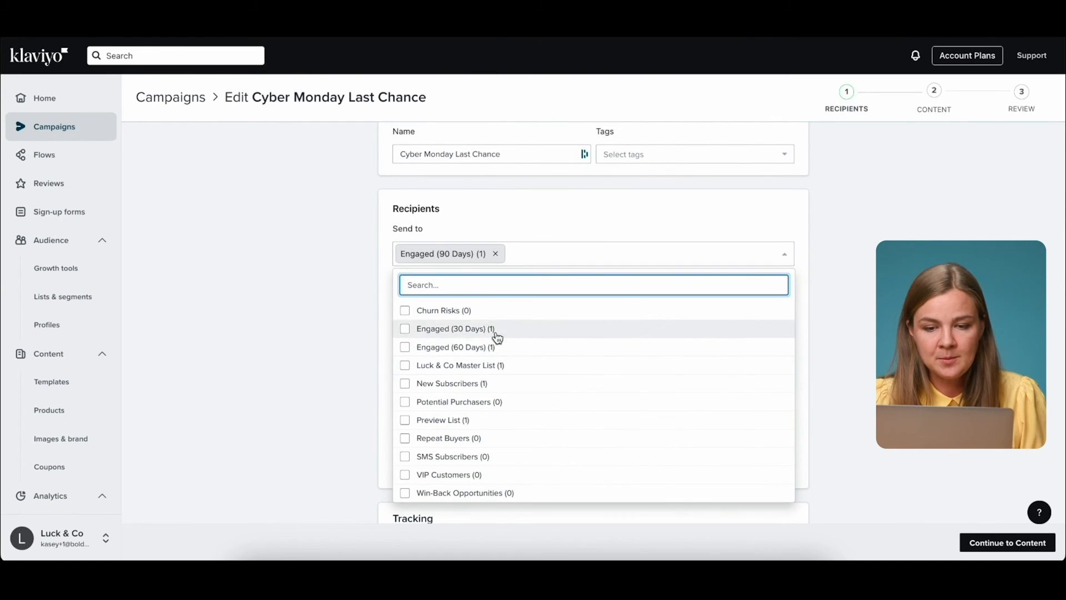
{"action": "left_click", "coordinate": [495, 213]}
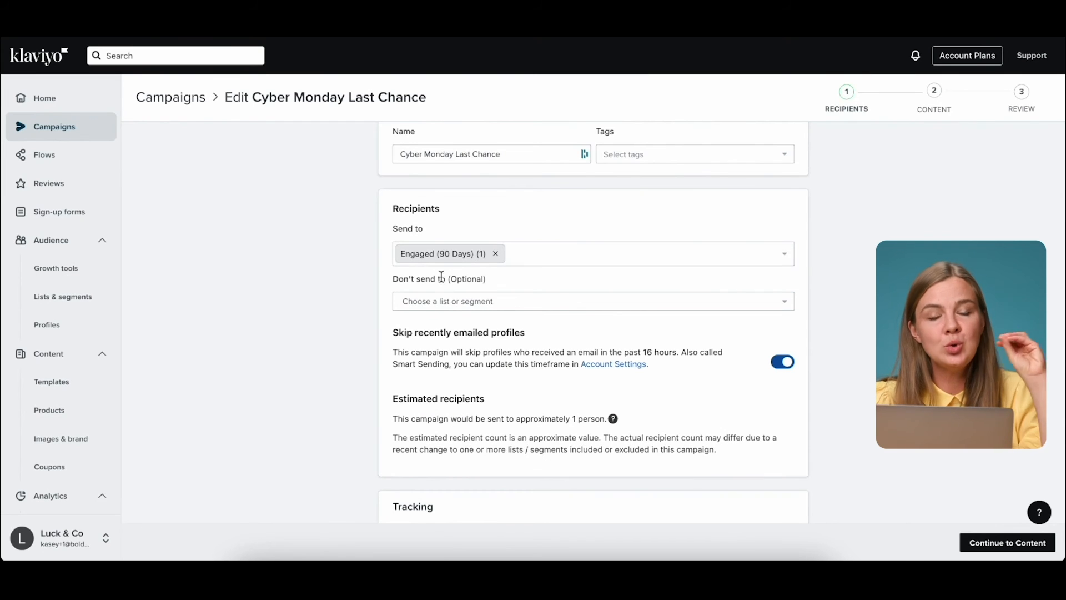
{"action": "left_click", "coordinate": [420, 303]}
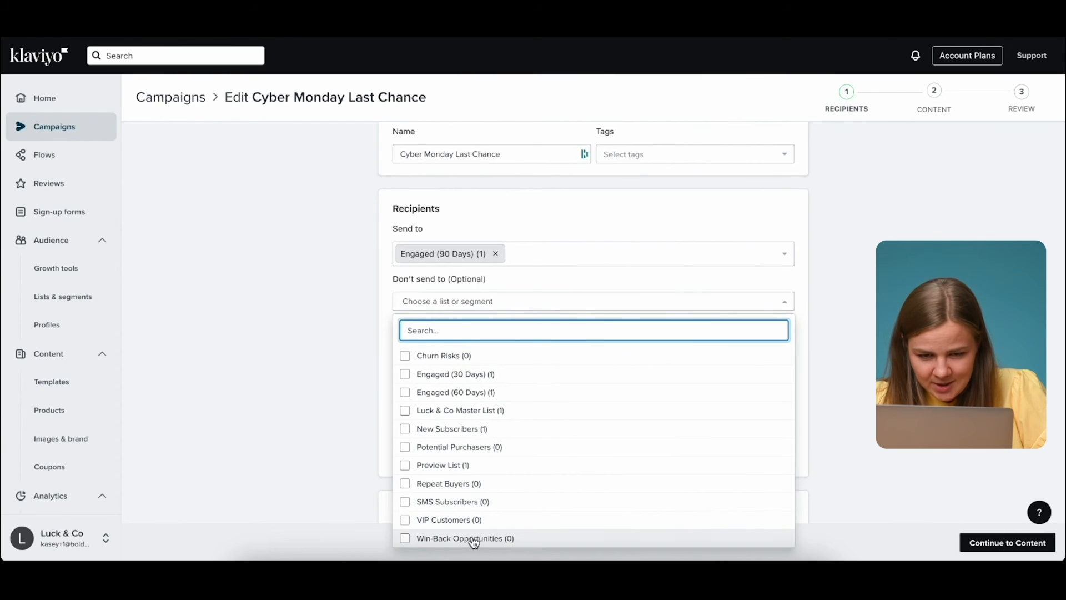
{"action": "scroll", "coordinate": [598, 376], "scroll_direction": "down", "scroll_amount": 2}
{"action": "scroll", "coordinate": [597, 376], "scroll_direction": "up", "scroll_amount": 1}
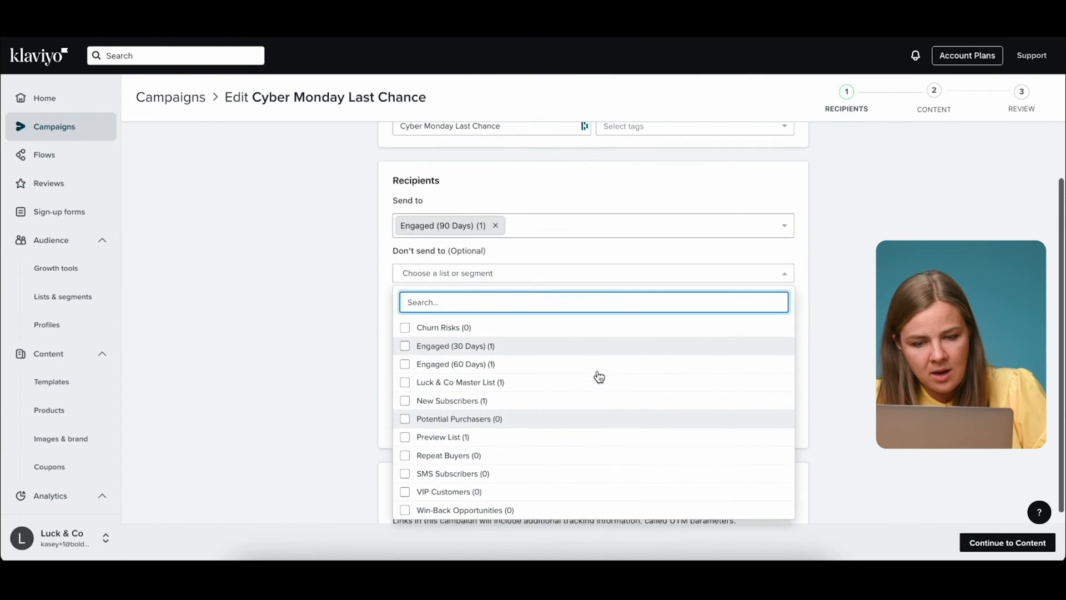
{"action": "left_click", "coordinate": [475, 153]}
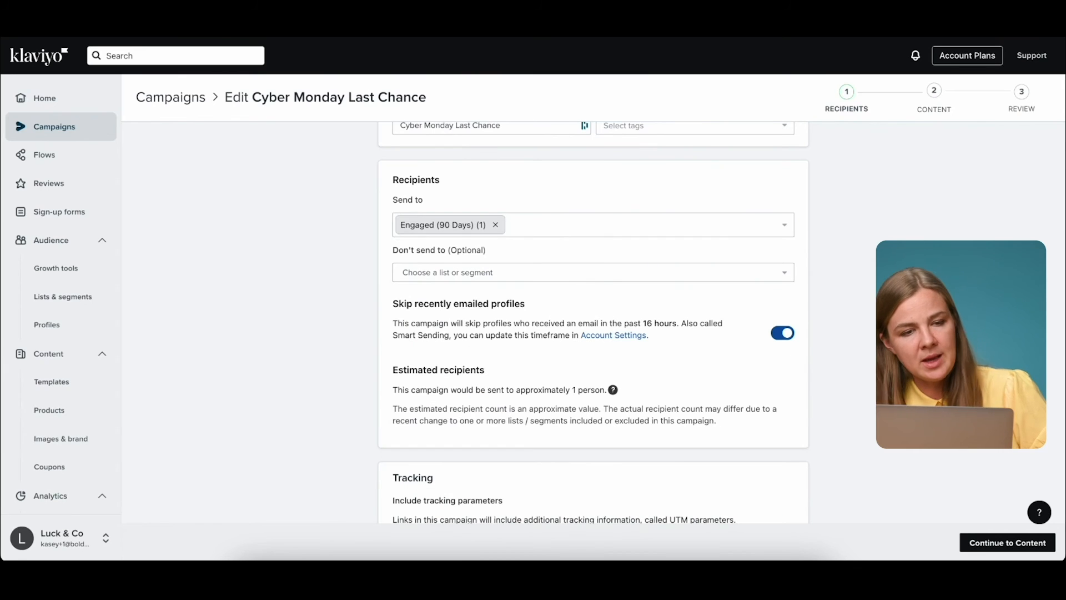
{"action": "left_click_drag", "start_coordinate": [94, 297], "coordinate": [35, 297]}
In a new Lists & segments tab, start a new segment named 'Placed Order 14 days'.
{"action": "right_click", "coordinate": [57, 294]}
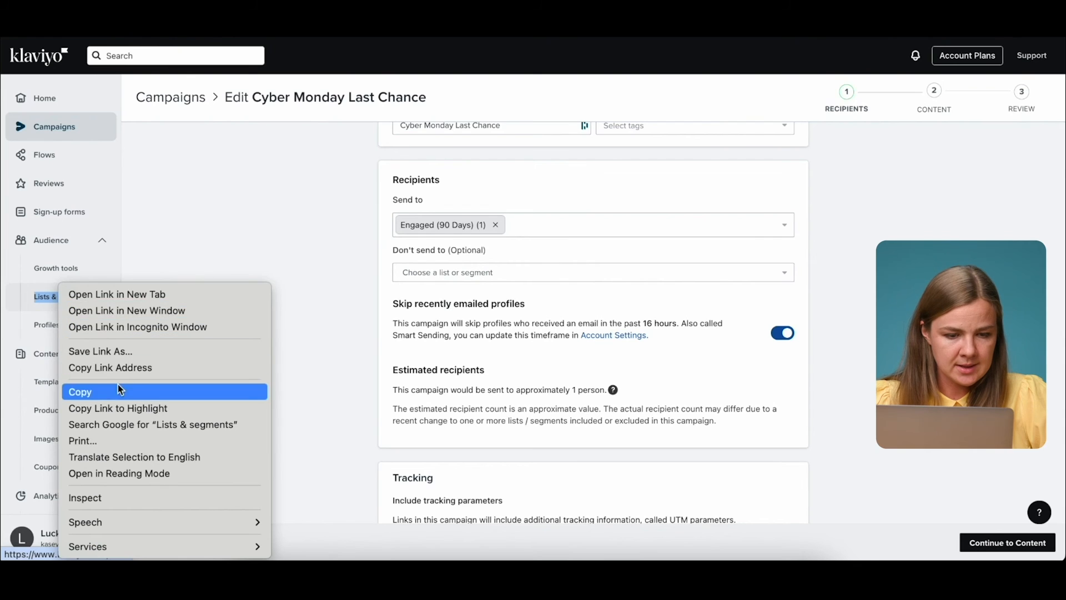
{"action": "left_click", "coordinate": [180, 292]}
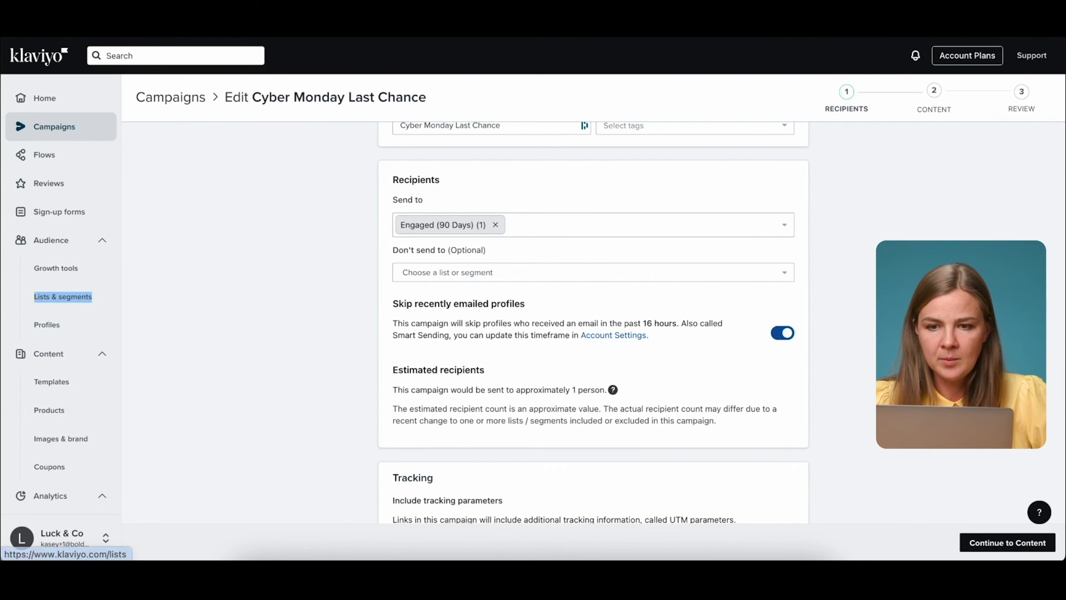
{"action": "left_click", "coordinate": [62, 297]}
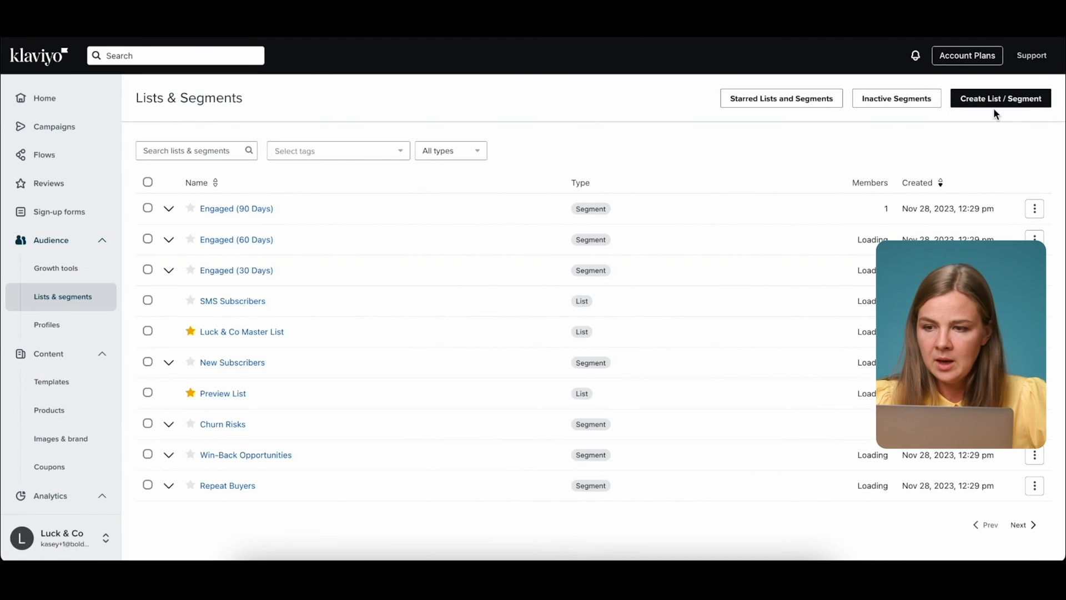
{"action": "left_click", "coordinate": [1037, 106]}
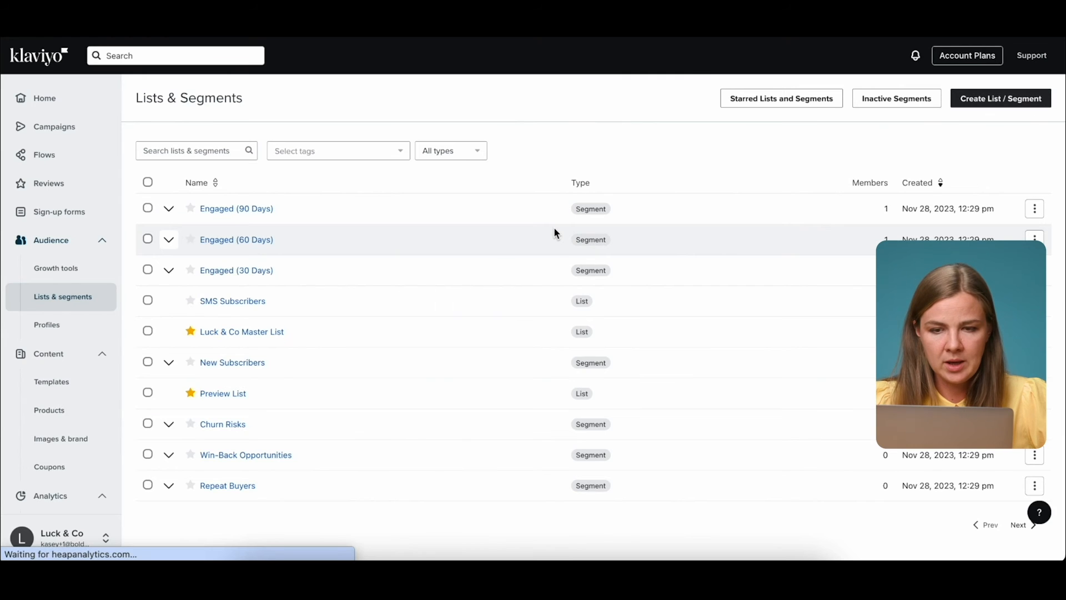
{"action": "left_click", "coordinate": [973, 97]}
{"action": "left_click", "coordinate": [704, 233]}
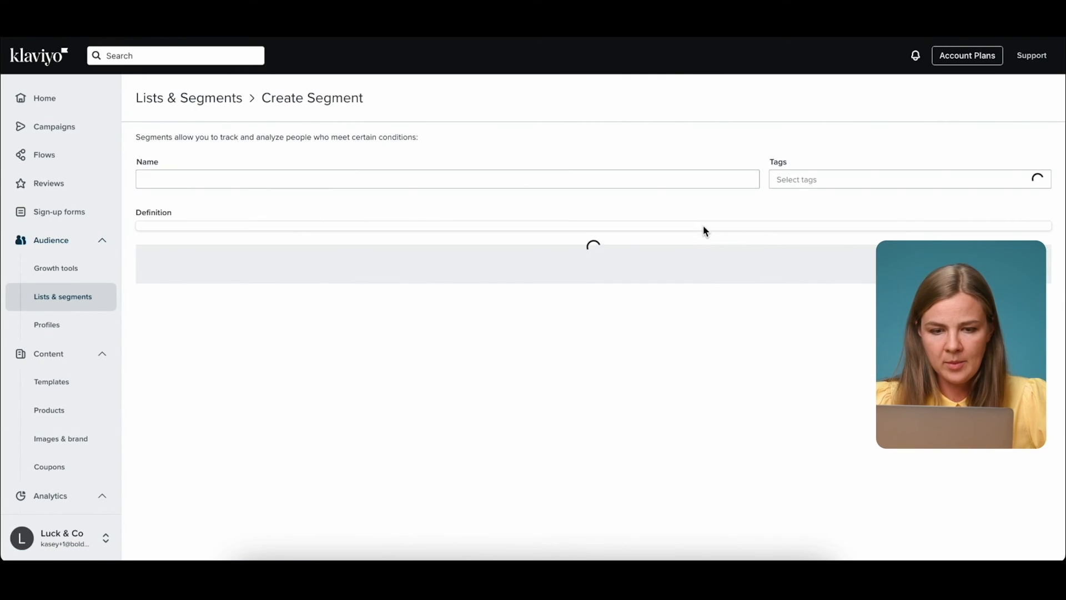
{"action": "left_click", "coordinate": [338, 181]}
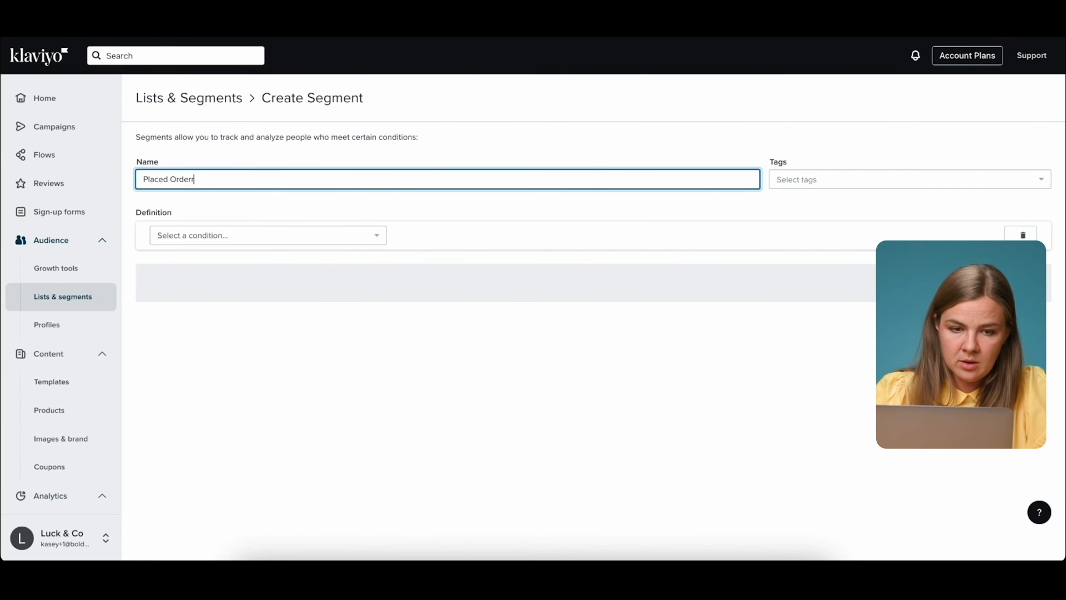
Set the condition to Placed Order at least once in the last 14 days and create the segment.
{"action": "left_click", "coordinate": [256, 237]}
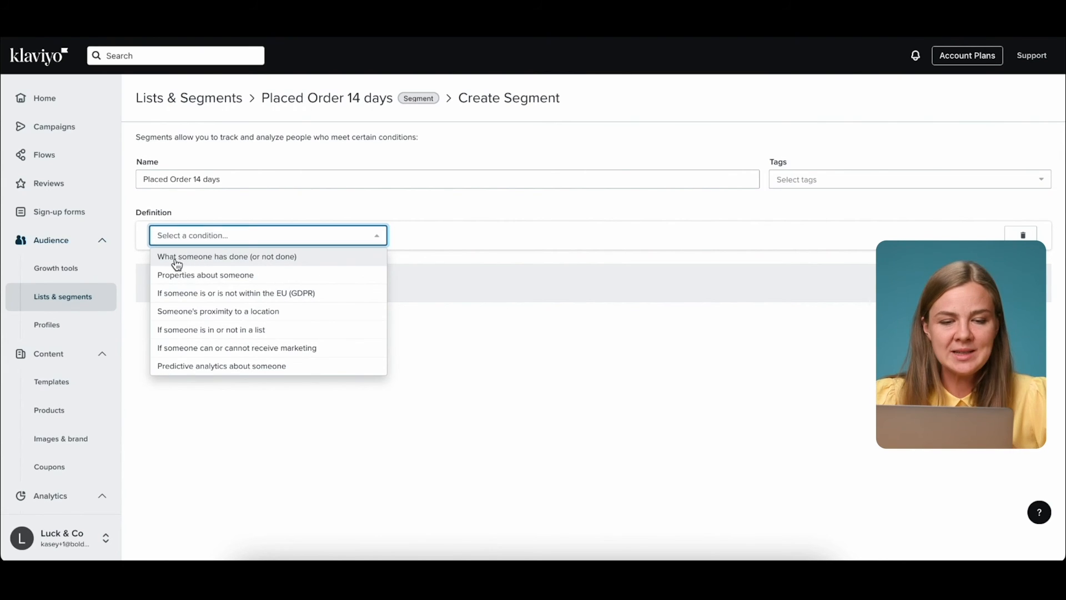
{"action": "left_click", "coordinate": [284, 256]}
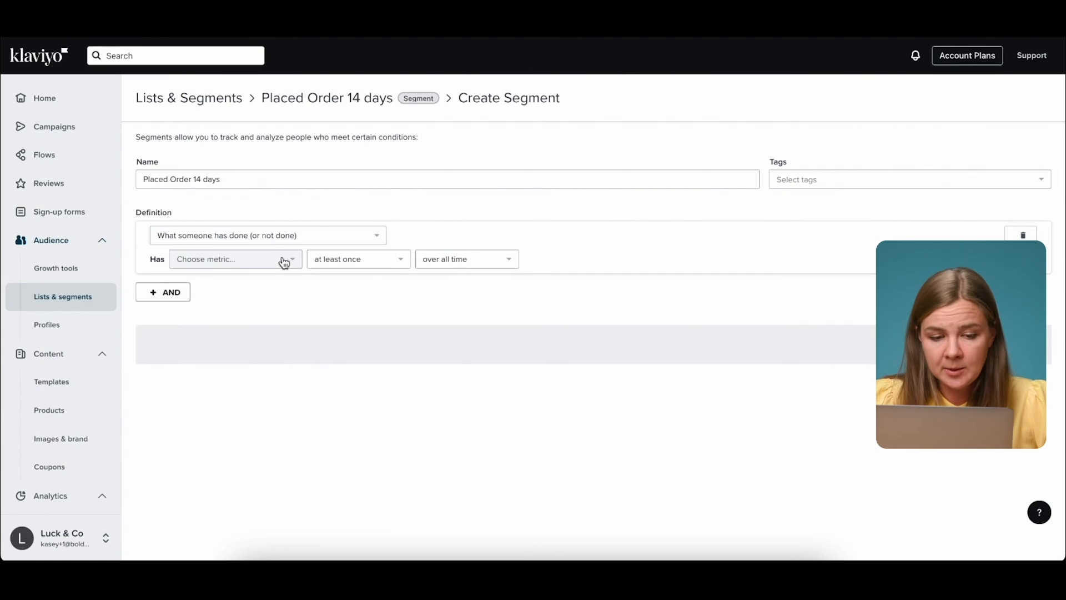
{"action": "left_click", "coordinate": [251, 262]}
{"action": "left_click", "coordinate": [225, 284]}
{"action": "type", "text": "plac"}
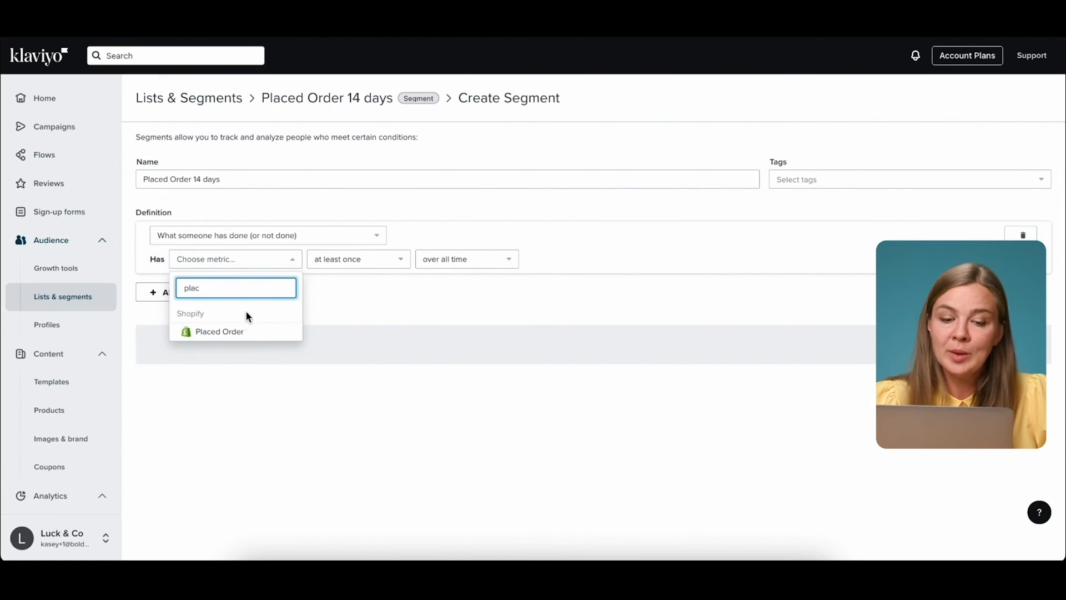
{"action": "left_click", "coordinate": [239, 331]}
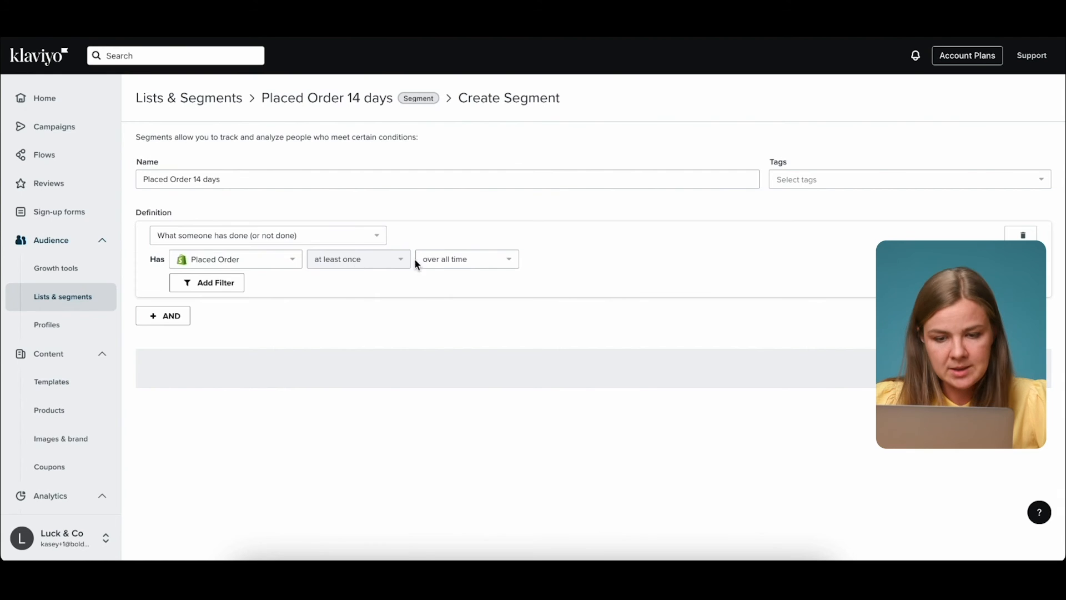
{"action": "left_click", "coordinate": [443, 265]}
{"action": "left_click", "coordinate": [458, 294]}
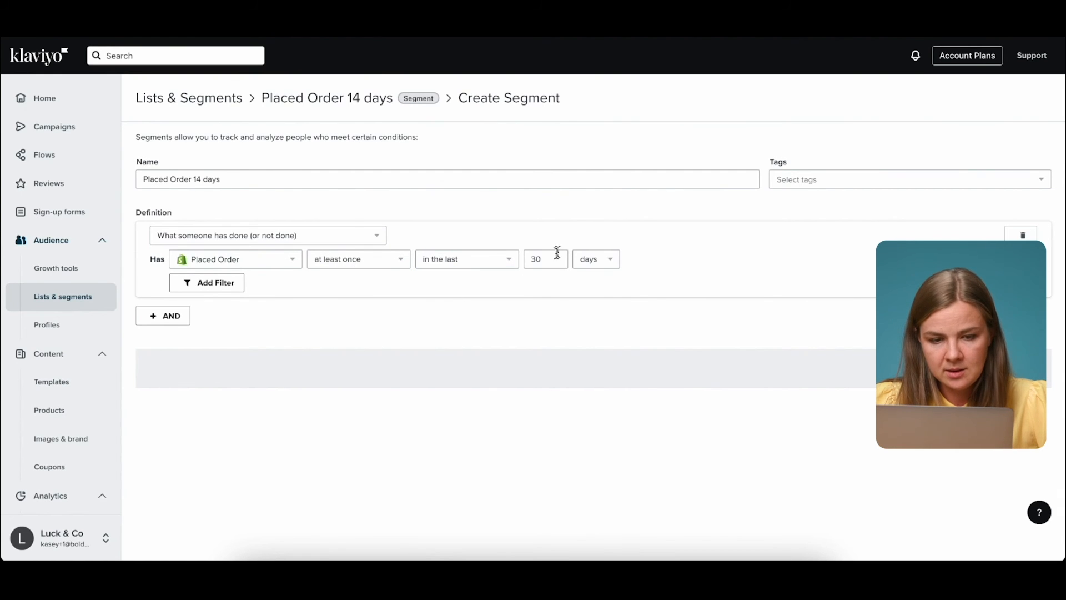
{"action": "key", "text": "Tab"}
{"action": "type", "text": "14"}
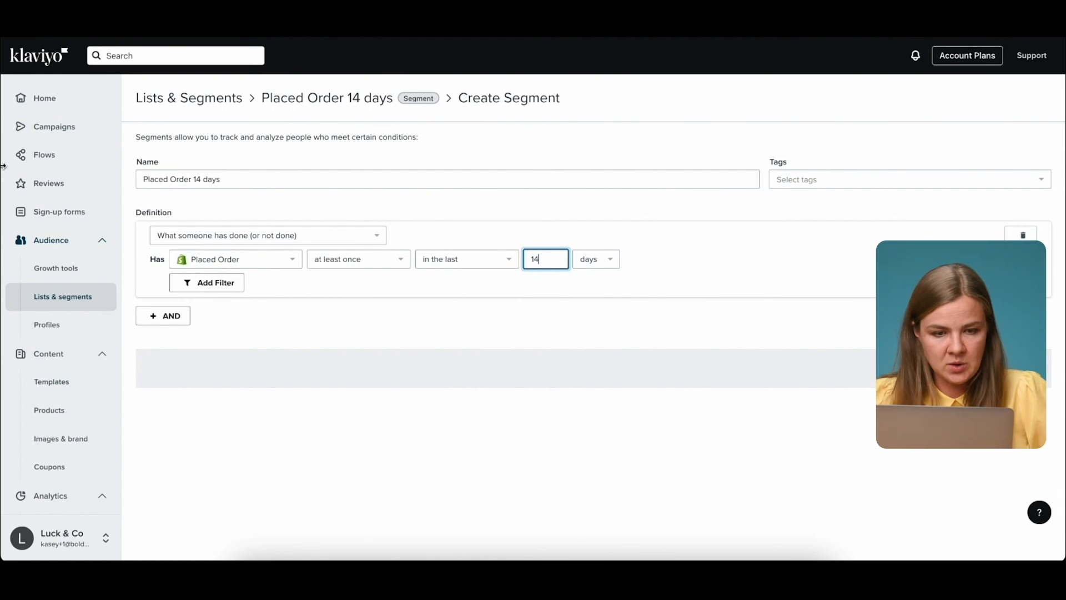
{"action": "left_click", "coordinate": [196, 179]}
{"action": "left_click", "coordinate": [381, 327]}
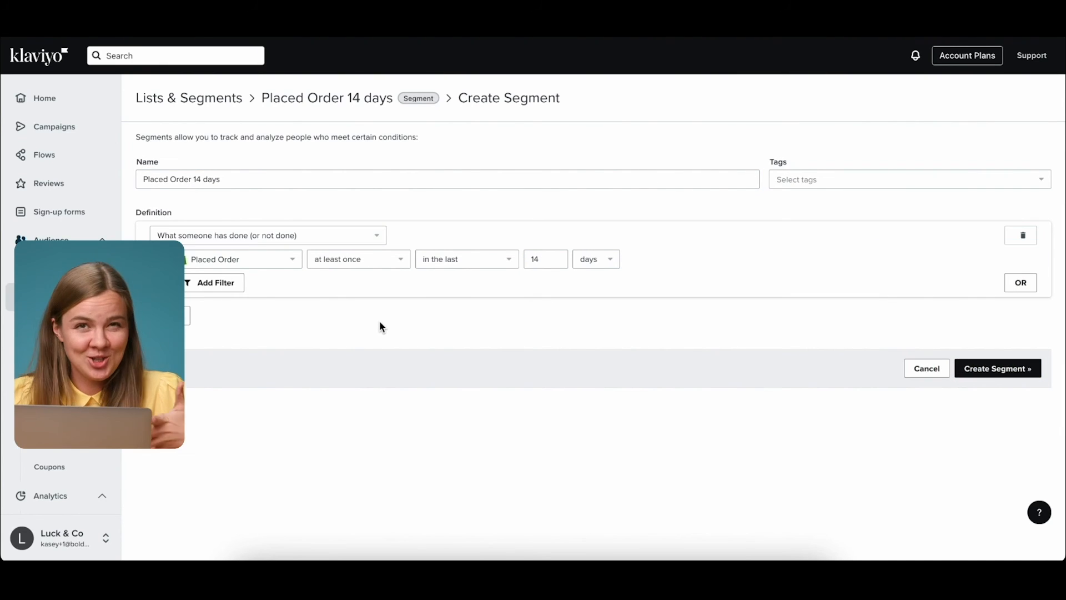
{"action": "left_click", "coordinate": [997, 369]}
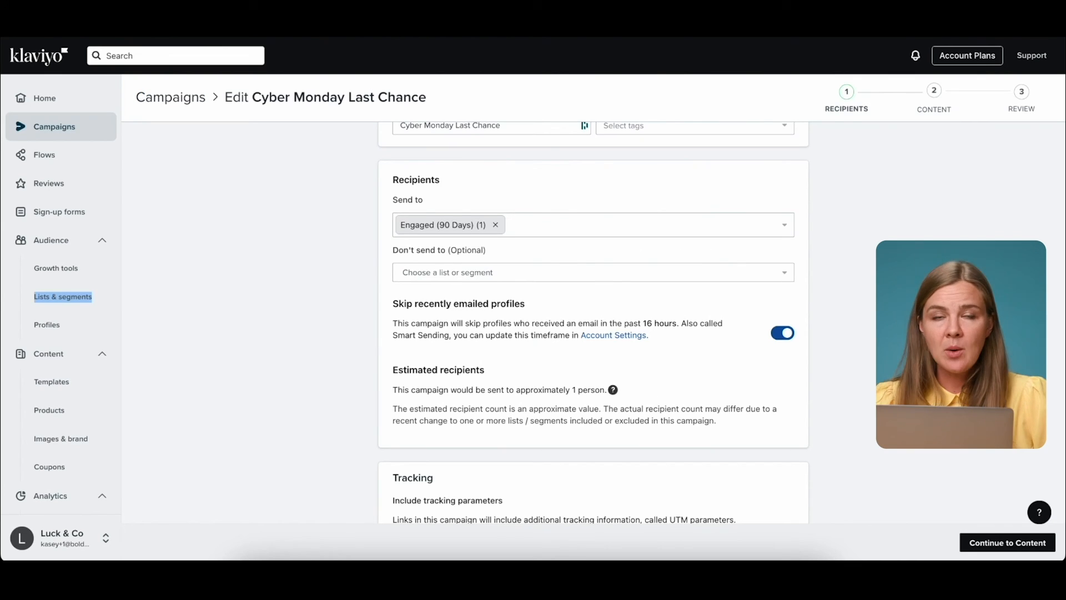
Keep Engaged (90 Days) as recipients and exclude the Placed Order 14 days segment.
{"action": "scroll", "coordinate": [374, 286], "scroll_direction": "up", "scroll_amount": 1}
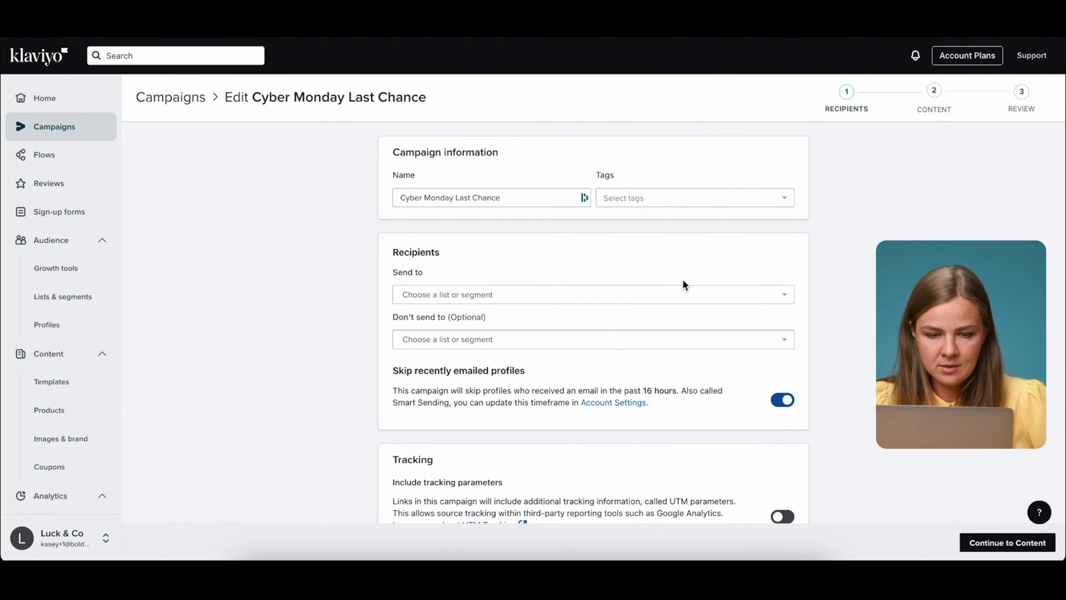
{"action": "scroll", "coordinate": [682, 277], "scroll_direction": "down", "scroll_amount": 1}
{"action": "left_click", "coordinate": [479, 250]}
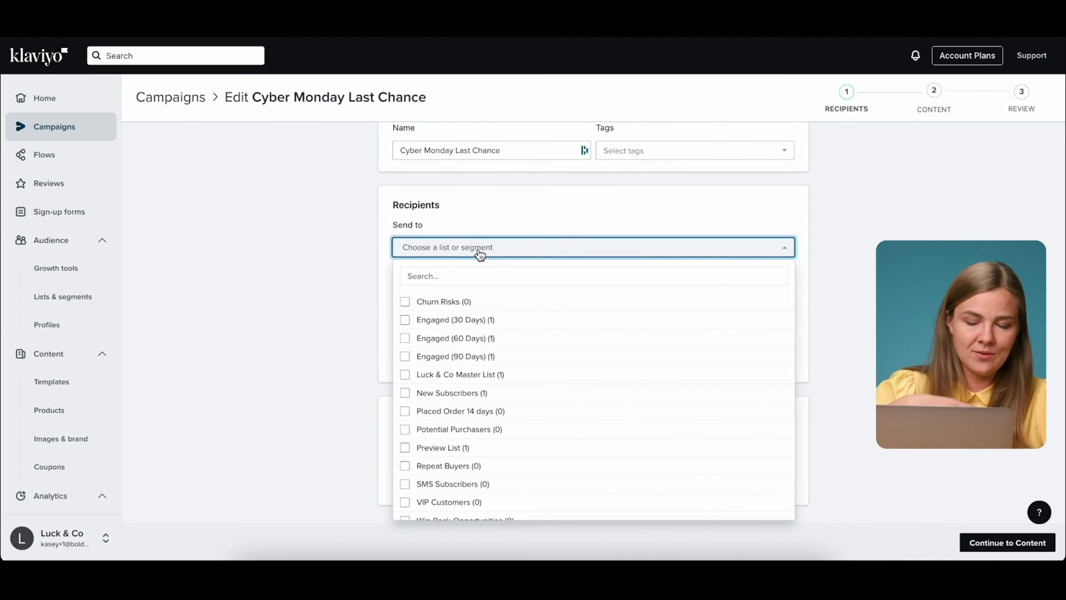
{"action": "left_click", "coordinate": [449, 356]}
{"action": "left_click", "coordinate": [532, 214]}
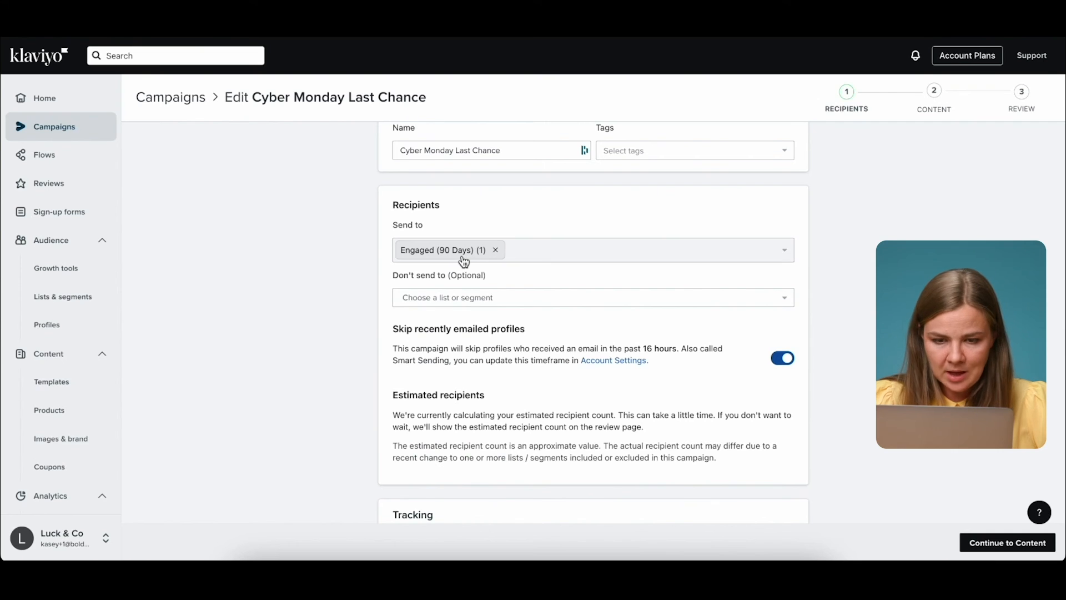
{"action": "left_click", "coordinate": [442, 298]}
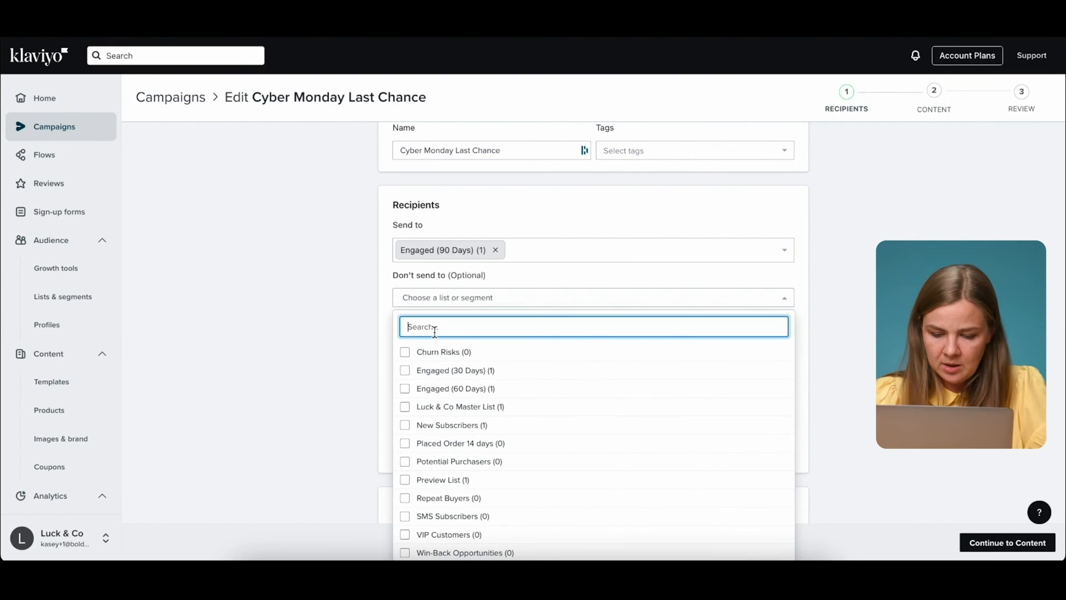
{"action": "type", "text": "plac"}
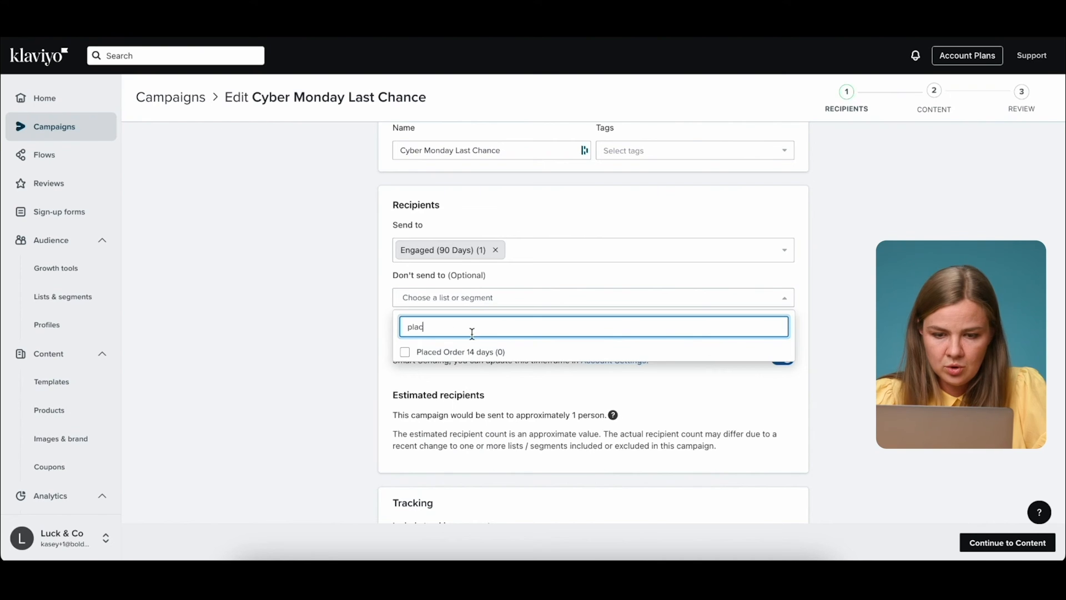
{"action": "left_click", "coordinate": [447, 353]}
{"action": "left_click", "coordinate": [852, 268]}
{"action": "scroll", "coordinate": [852, 269], "scroll_direction": "down", "scroll_amount": 2}
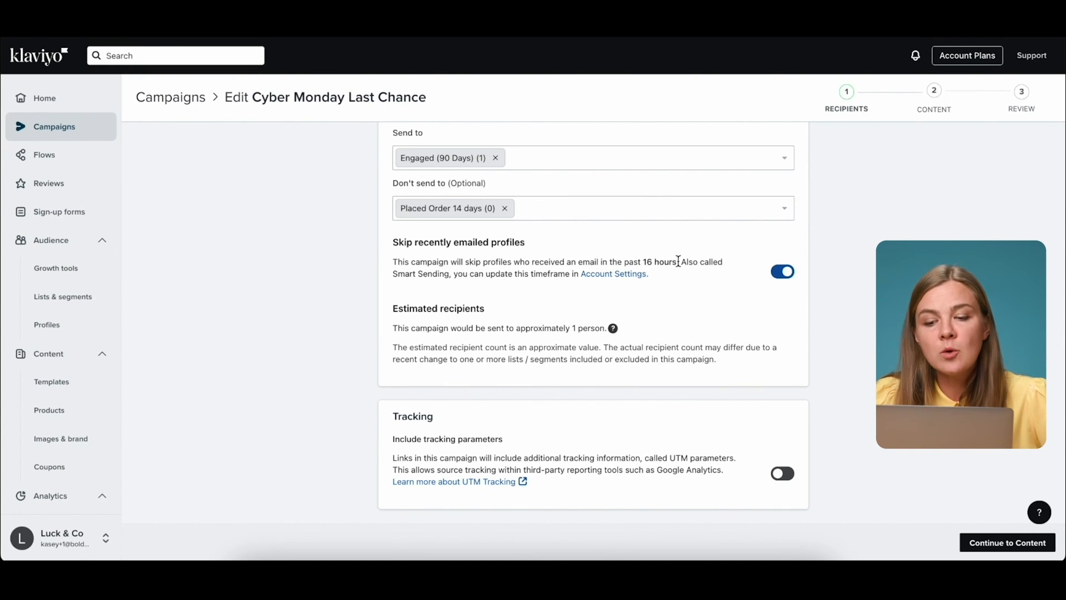
Review the 16-hour Smart Sending window and recipient estimate, then include tracking parameters in links.
{"action": "left_click_drag", "start_coordinate": [678, 261], "coordinate": [644, 261]}
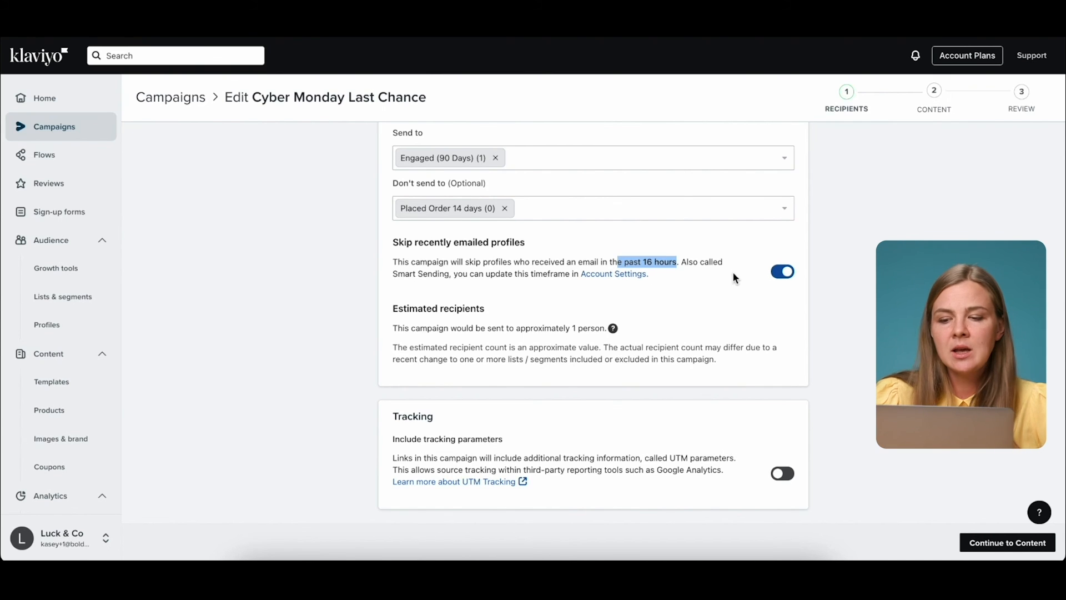
{"action": "left_click", "coordinate": [758, 282]}
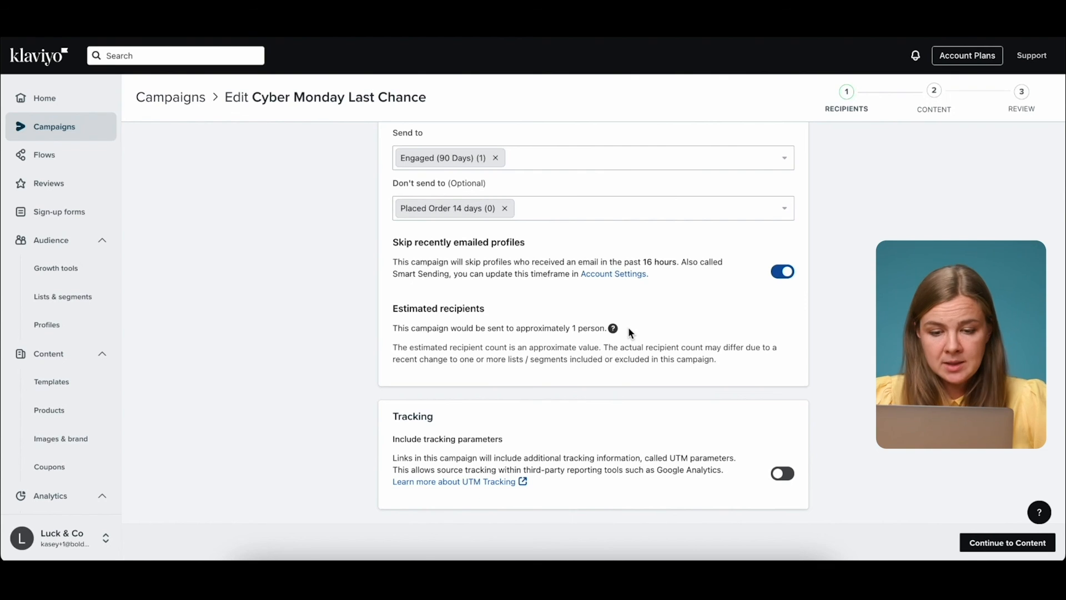
{"action": "left_click_drag", "start_coordinate": [628, 326], "coordinate": [559, 328]}
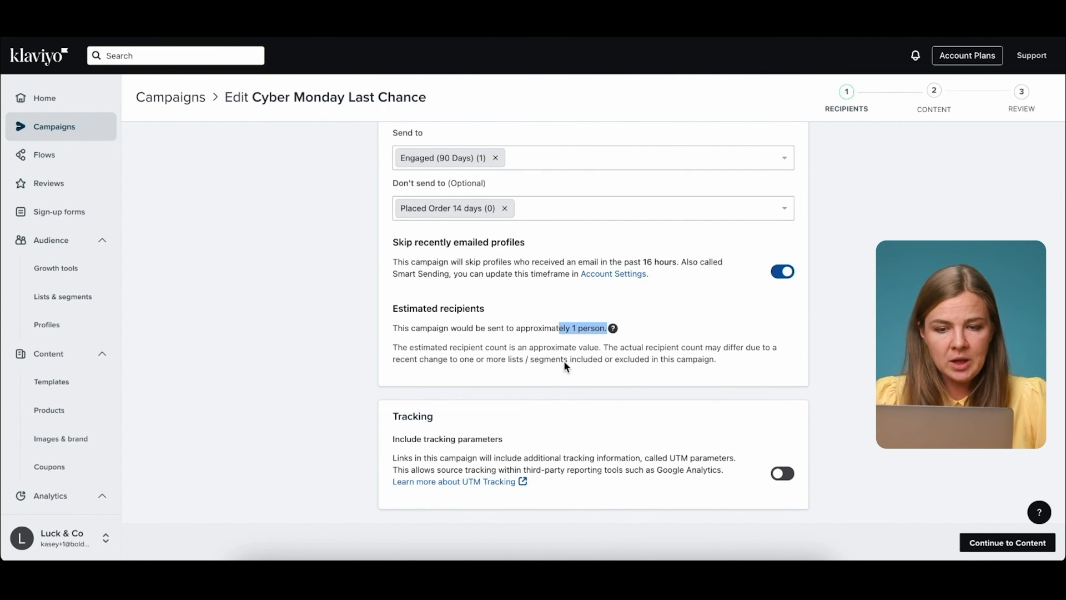
{"action": "scroll", "coordinate": [564, 364], "scroll_direction": "up", "scroll_amount": 1}
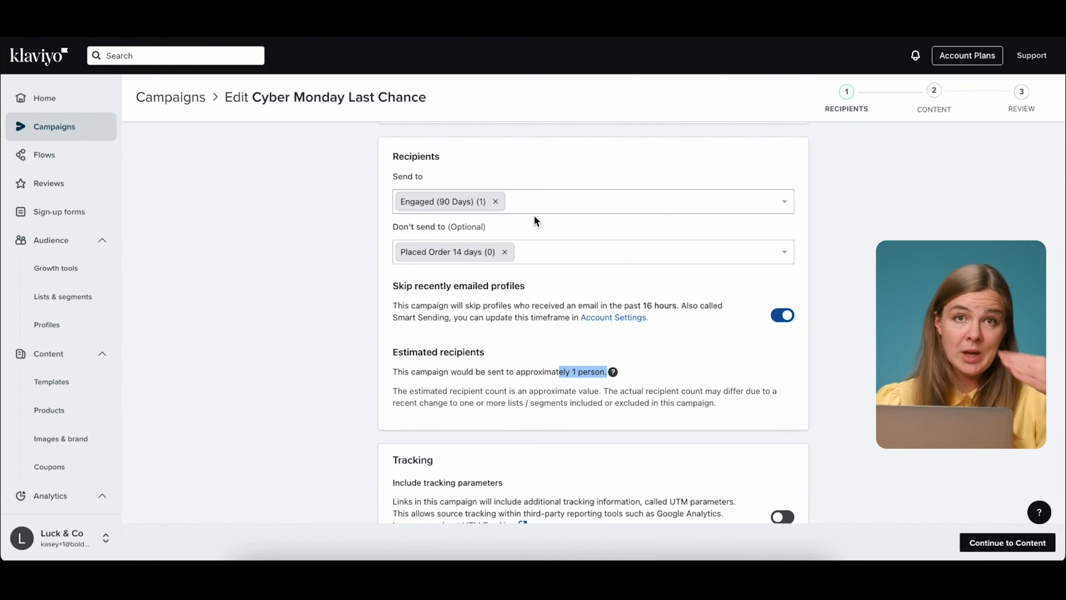
{"action": "scroll", "coordinate": [538, 267], "scroll_direction": "down", "scroll_amount": 1}
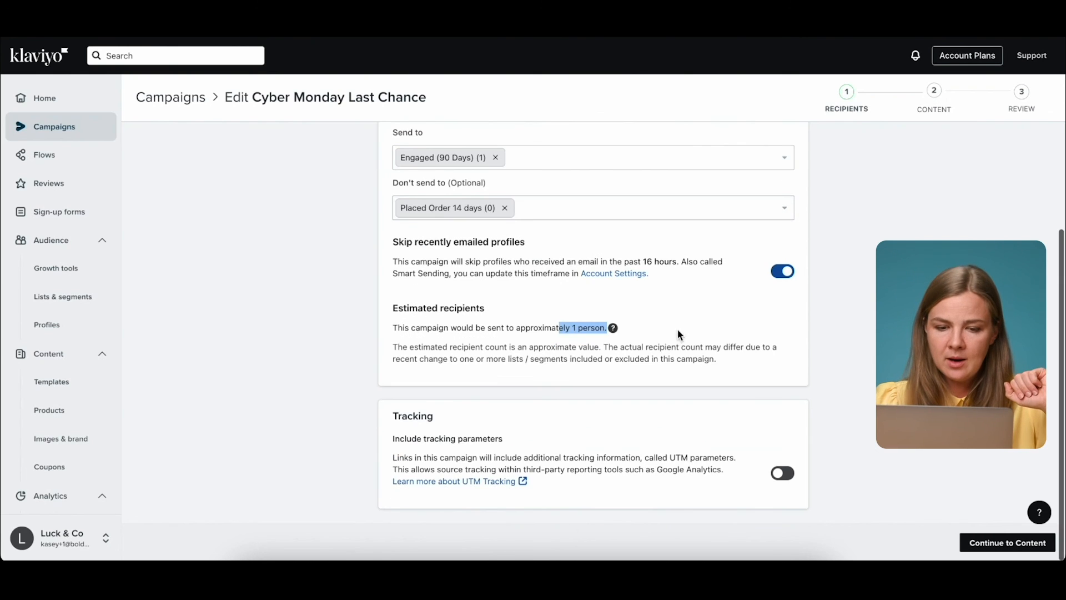
{"action": "left_click", "coordinate": [585, 394]}
{"action": "left_click", "coordinate": [782, 473]}
{"action": "scroll", "coordinate": [860, 475], "scroll_direction": "down", "scroll_amount": 1}
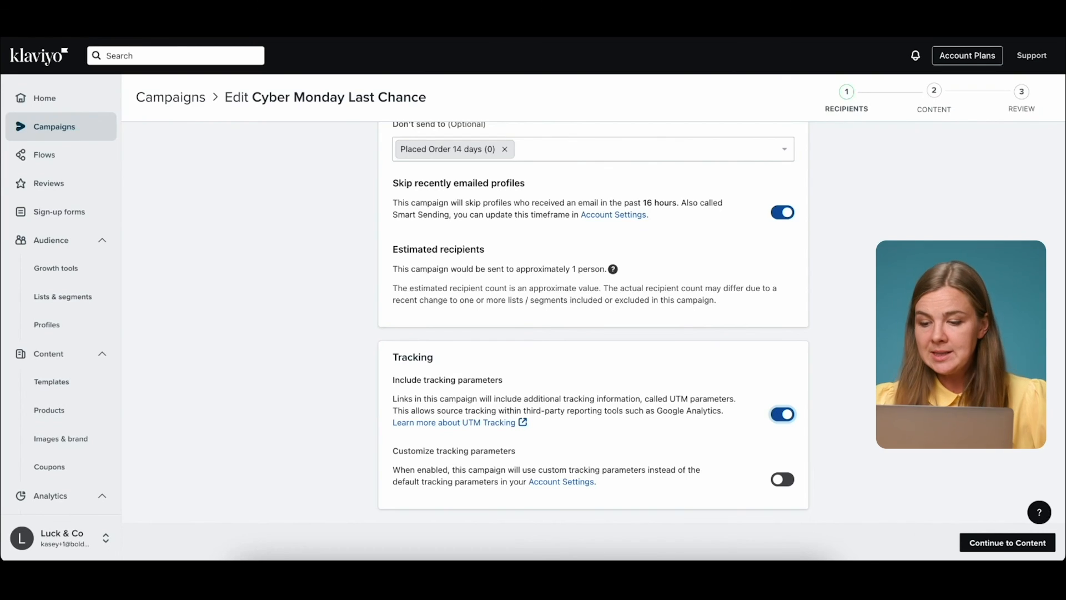
Move on from recipients to the campaign's Content step.
{"action": "left_click", "coordinate": [995, 546]}
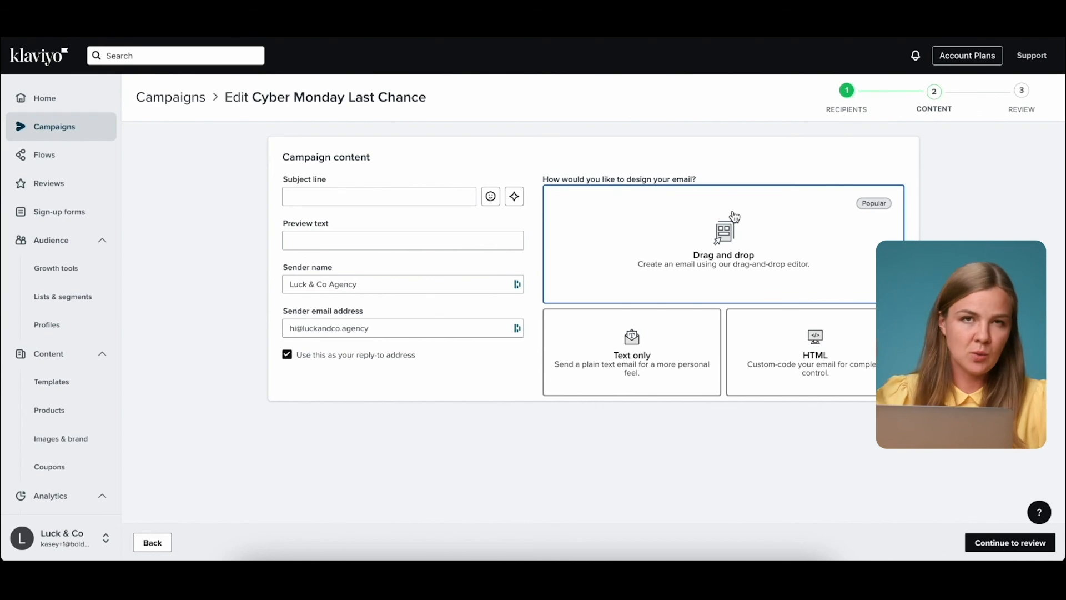
Look over the subject line, preview text and sender fields, then pick the drag-and-drop design option.
{"action": "left_click", "coordinate": [296, 200]}
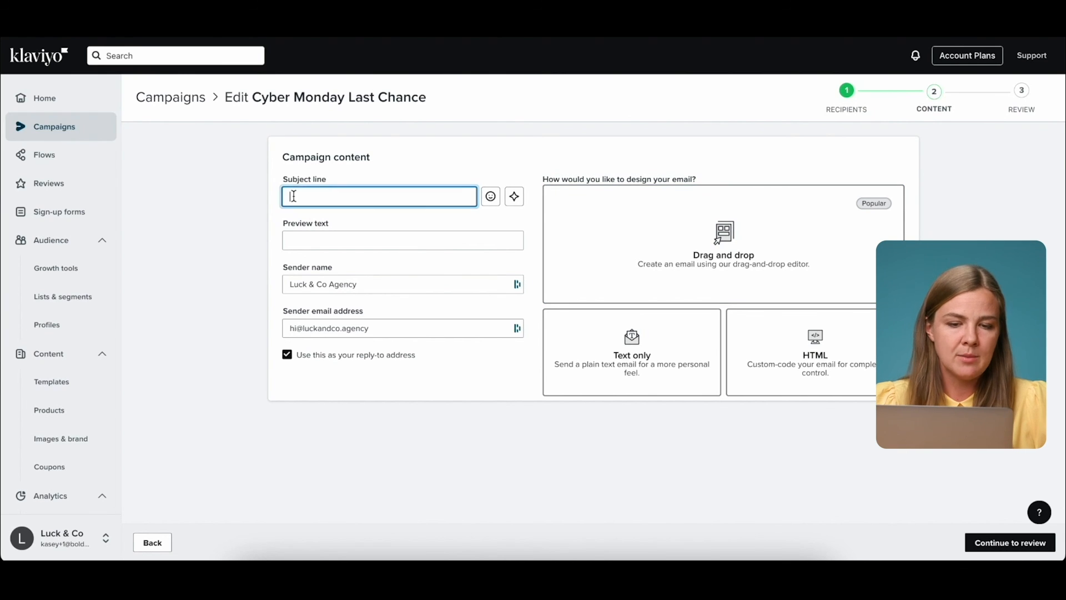
{"action": "left_click_drag", "start_coordinate": [283, 179], "coordinate": [324, 184]}
{"action": "left_click_drag", "start_coordinate": [282, 222], "coordinate": [357, 233]}
{"action": "left_click", "coordinate": [326, 284]}
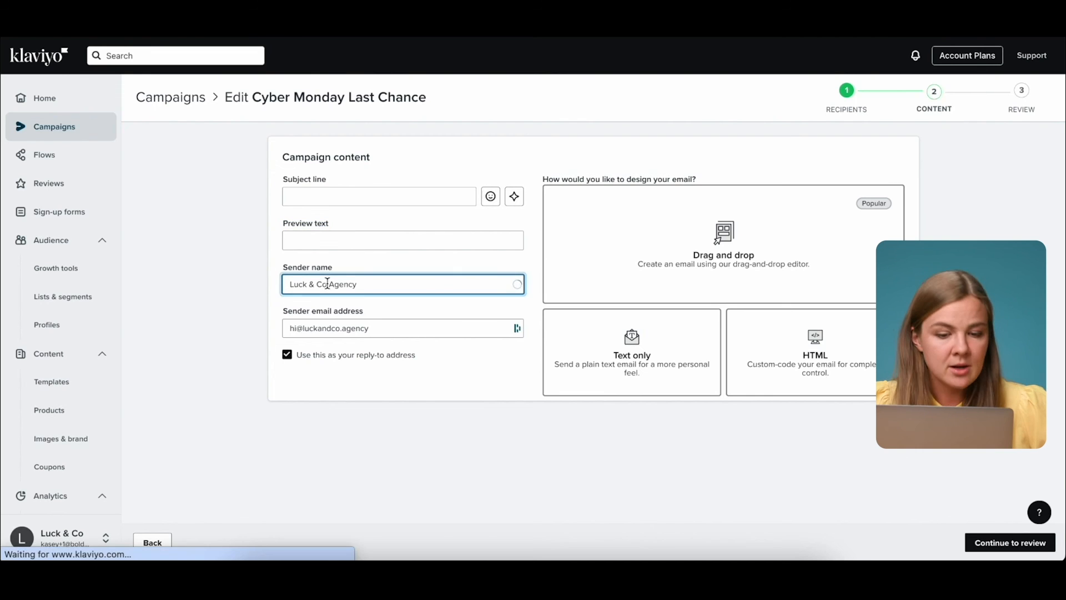
{"action": "left_click", "coordinate": [371, 386]}
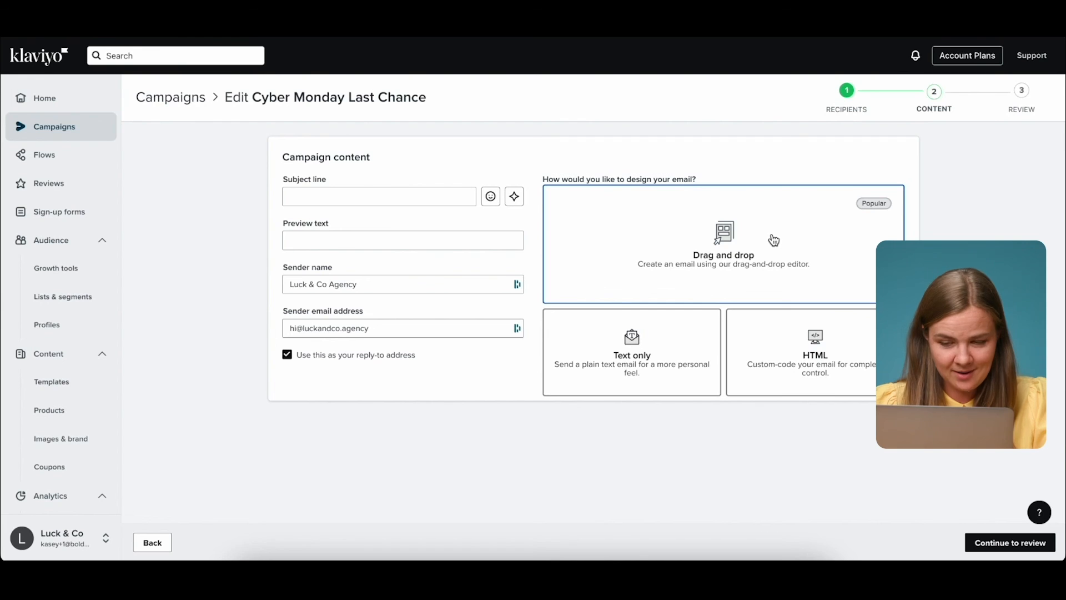
{"action": "left_click", "coordinate": [794, 245]}
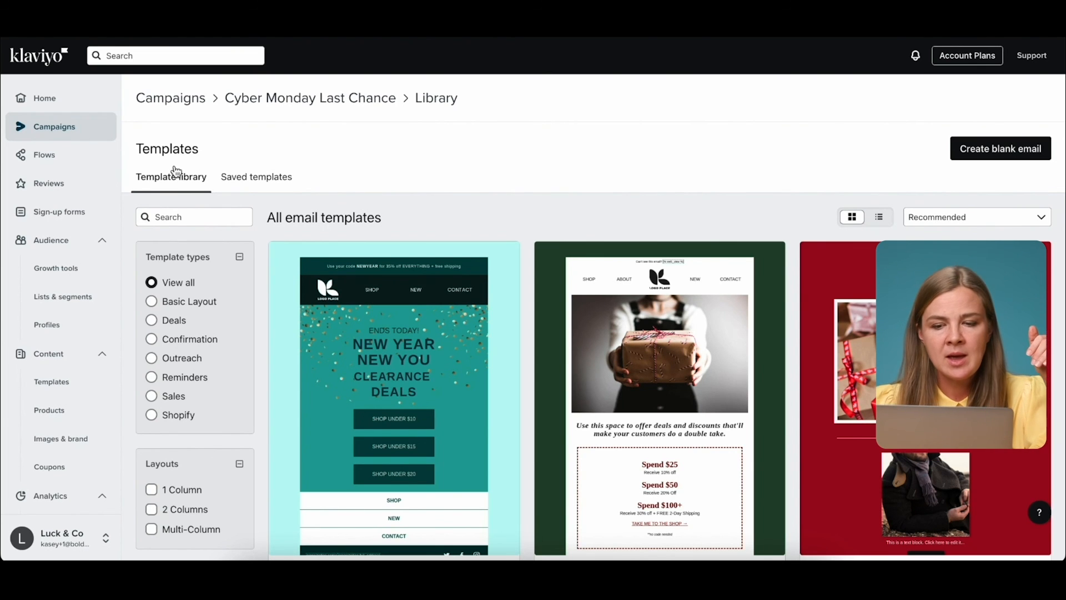
Apply the Cyber Monday - Sale template from the template library.
{"action": "scroll", "coordinate": [527, 318], "scroll_direction": "down", "scroll_amount": 20}
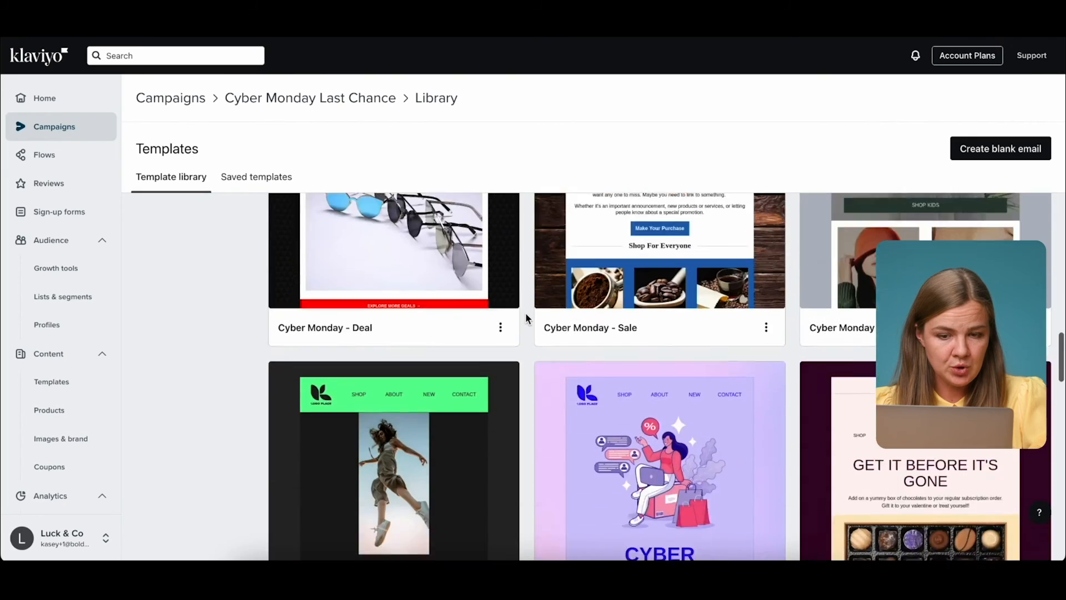
{"action": "scroll", "coordinate": [526, 318], "scroll_direction": "up", "scroll_amount": 20}
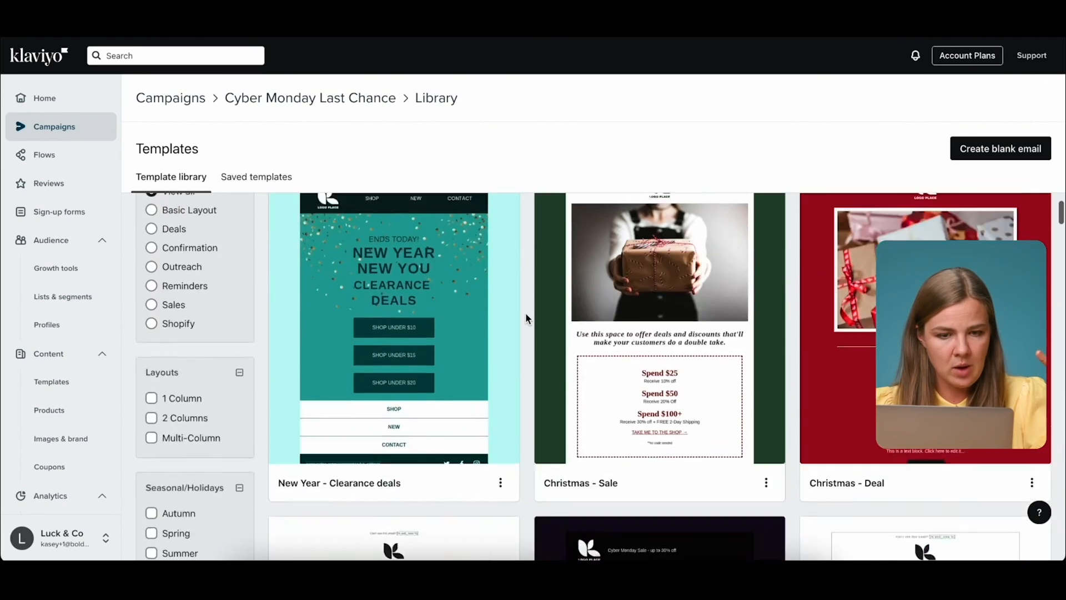
{"action": "scroll", "coordinate": [525, 316], "scroll_direction": "up", "scroll_amount": 3}
{"action": "left_click", "coordinate": [239, 176]}
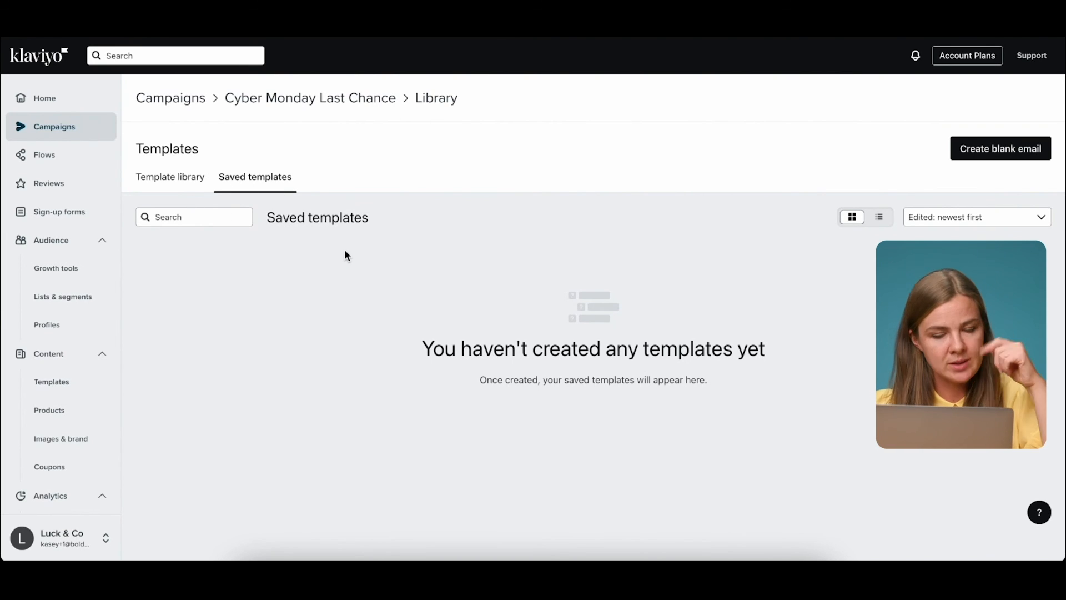
{"action": "left_click", "coordinate": [138, 176]}
{"action": "scroll", "coordinate": [615, 241], "scroll_direction": "down", "scroll_amount": 6}
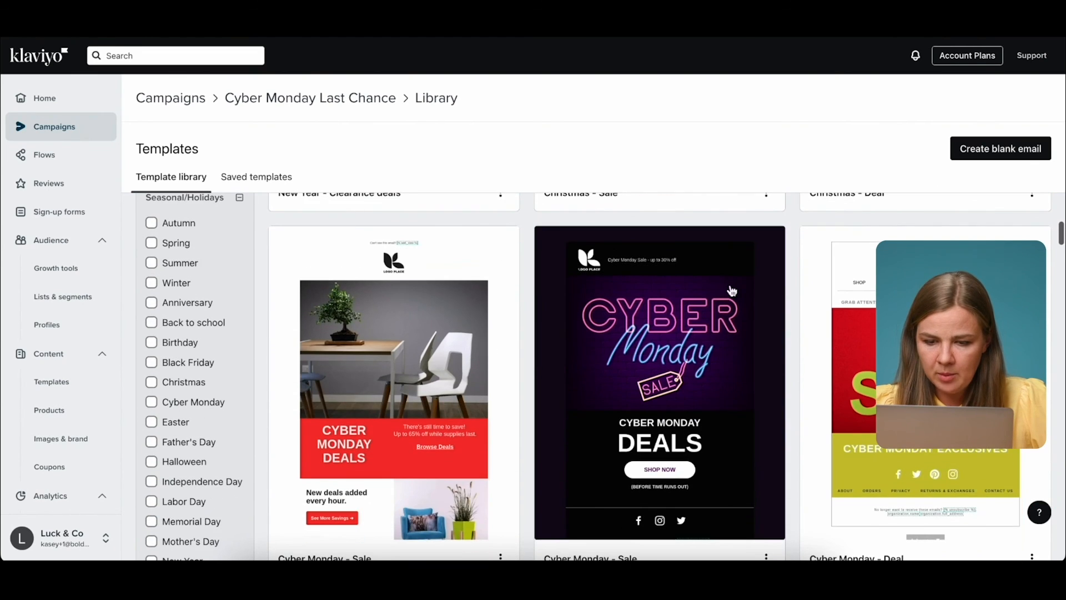
{"action": "left_click", "coordinate": [714, 348]}
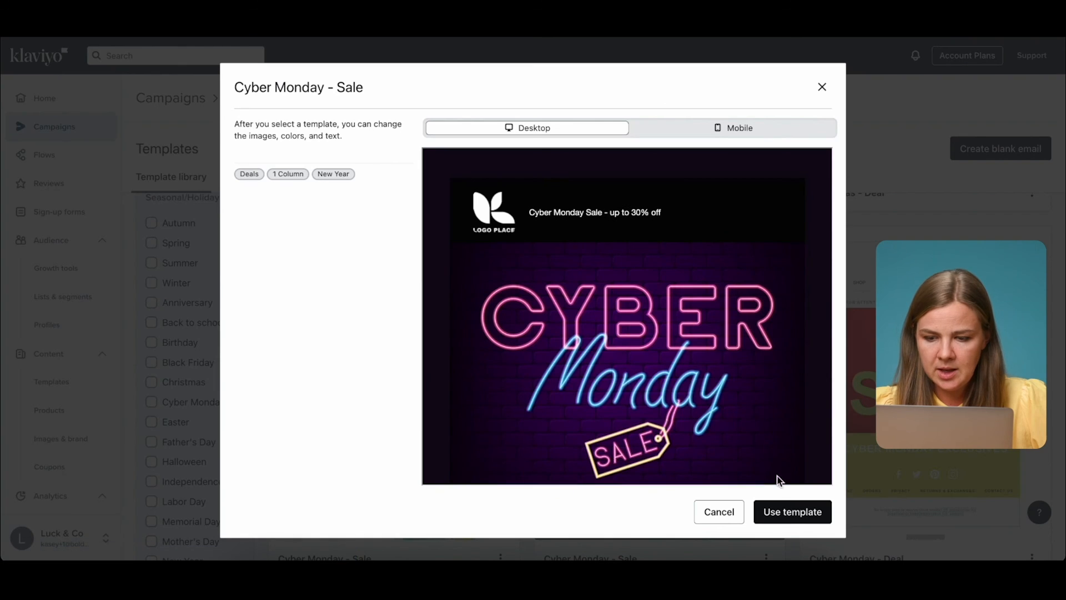
{"action": "left_click", "coordinate": [779, 515]}
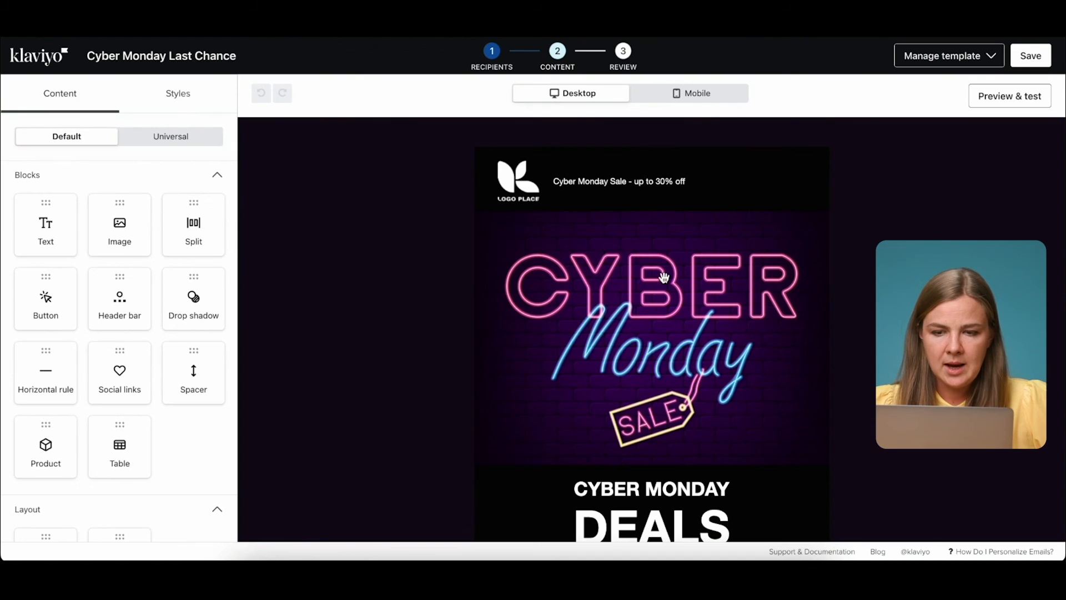
{"action": "left_click", "coordinate": [594, 166]}
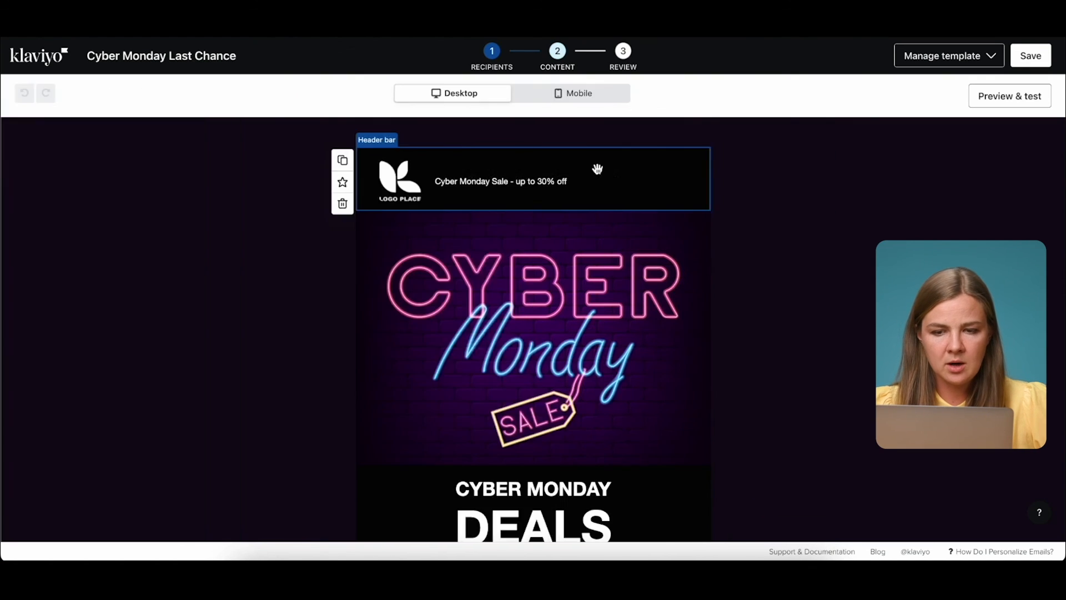
Inspect the CYBER MONDAY DEALS text block and the SHOP NOW button's link field.
{"action": "scroll", "coordinate": [630, 309], "scroll_direction": "down", "scroll_amount": 5}
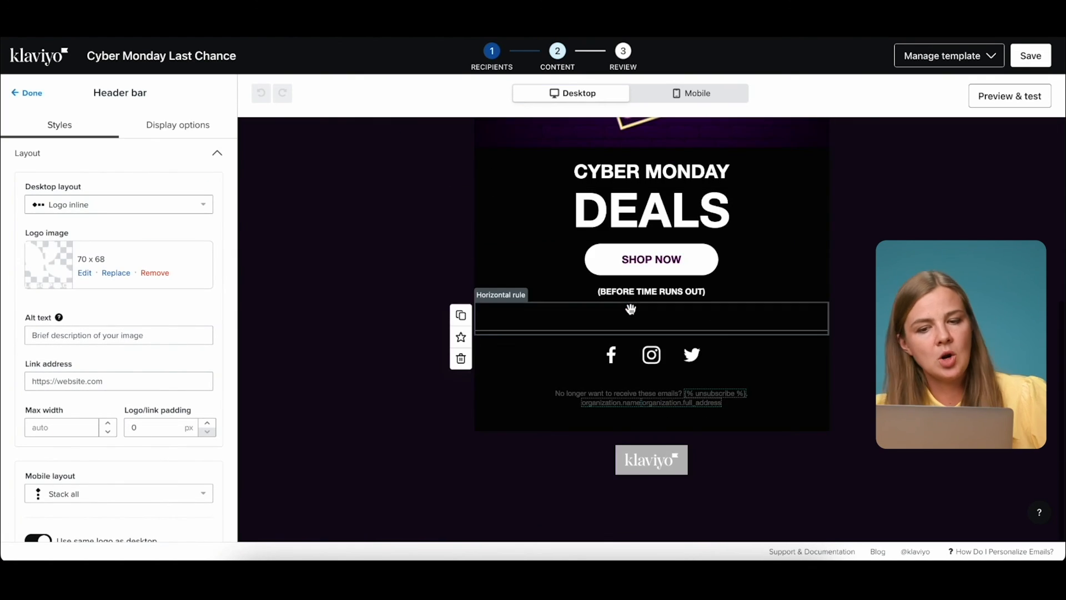
{"action": "left_click", "coordinate": [533, 161]}
{"action": "left_click", "coordinate": [564, 279]}
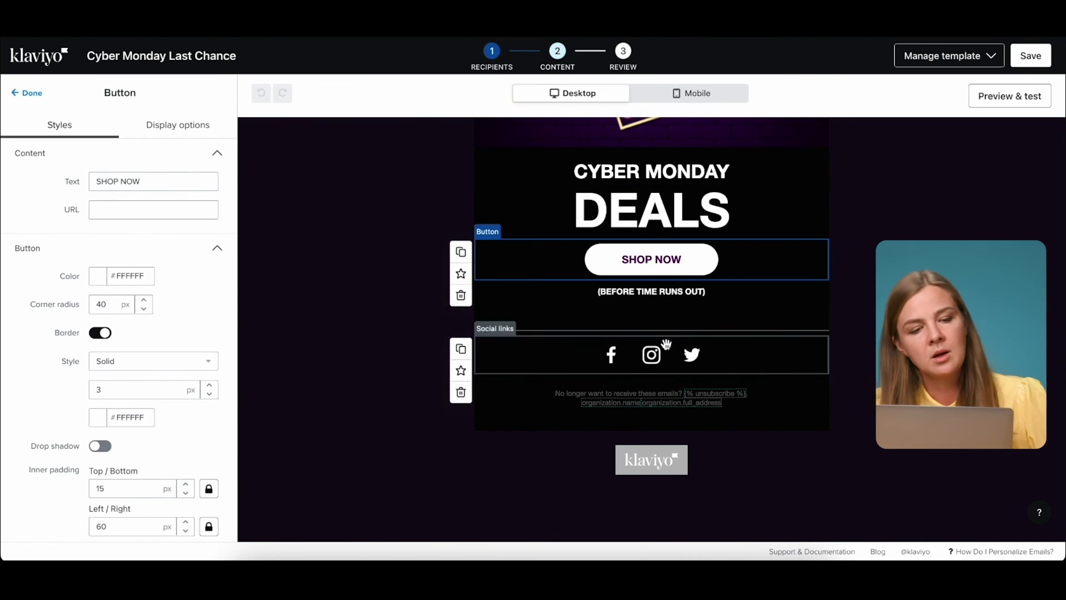
{"action": "left_click", "coordinate": [112, 211]}
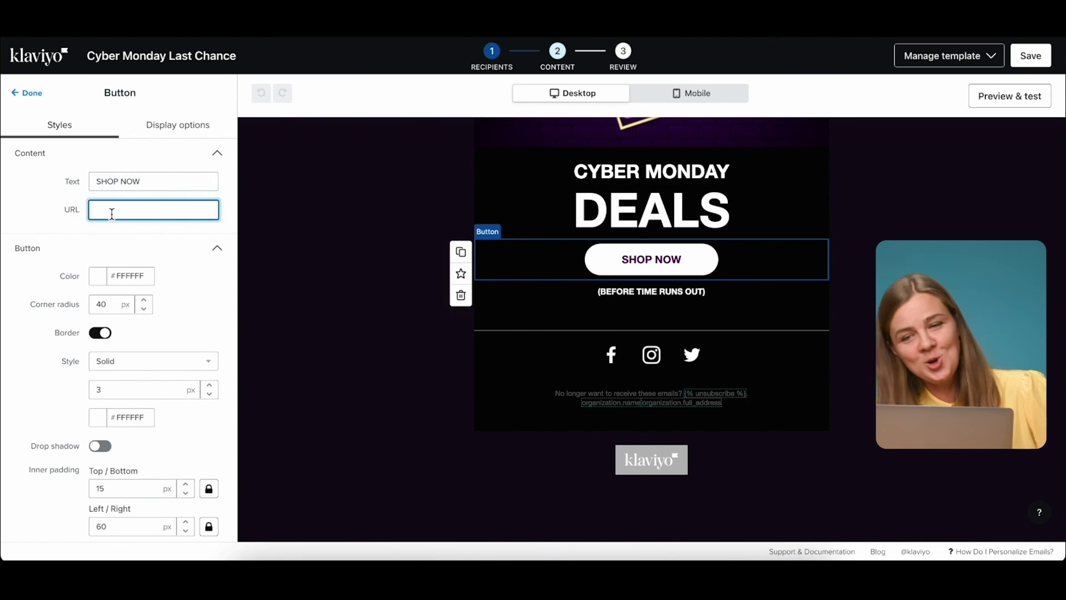
{"action": "scroll", "coordinate": [585, 307], "scroll_direction": "up", "scroll_amount": 5}
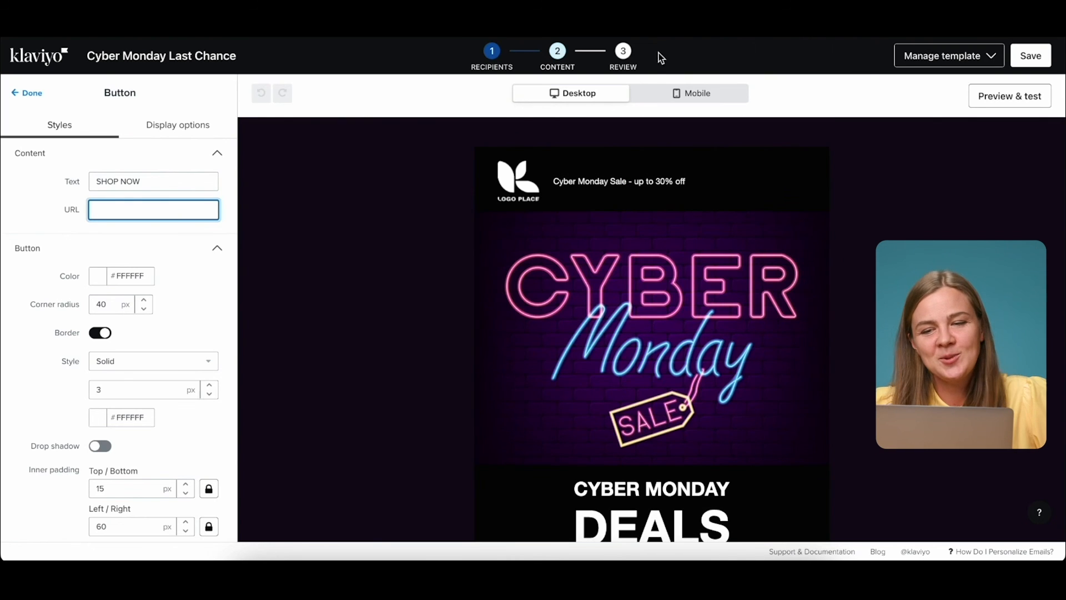
Check the email in mobile, desktop and full preview, then save the draft.
{"action": "left_click", "coordinate": [661, 98]}
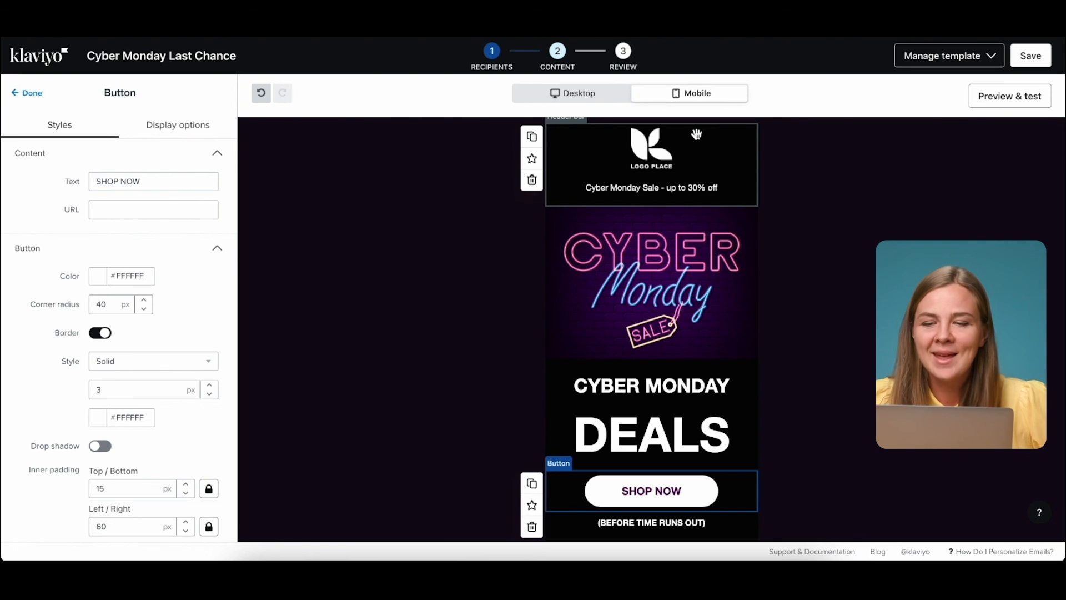
{"action": "scroll", "coordinate": [679, 221], "scroll_direction": "down", "scroll_amount": 5}
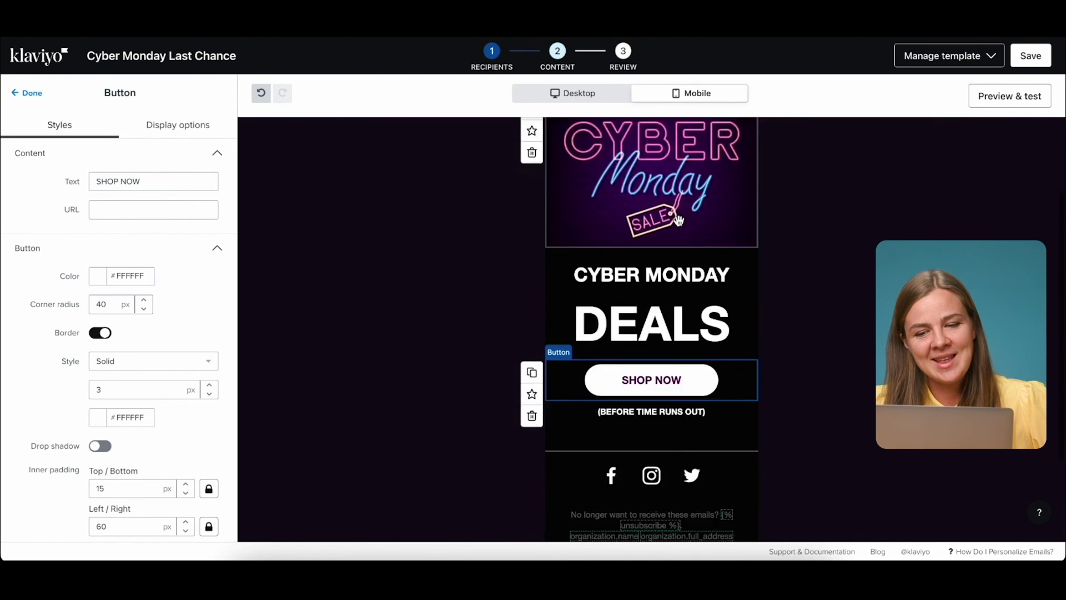
{"action": "scroll", "coordinate": [638, 217], "scroll_direction": "up", "scroll_amount": 5}
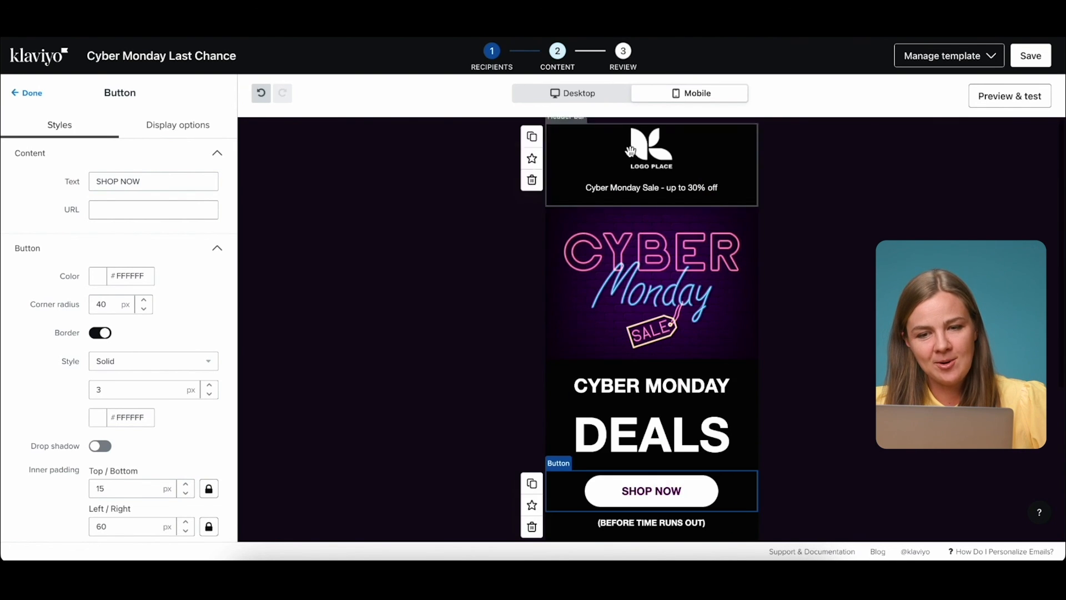
{"action": "left_click", "coordinate": [574, 96]}
{"action": "left_click", "coordinate": [1001, 99]}
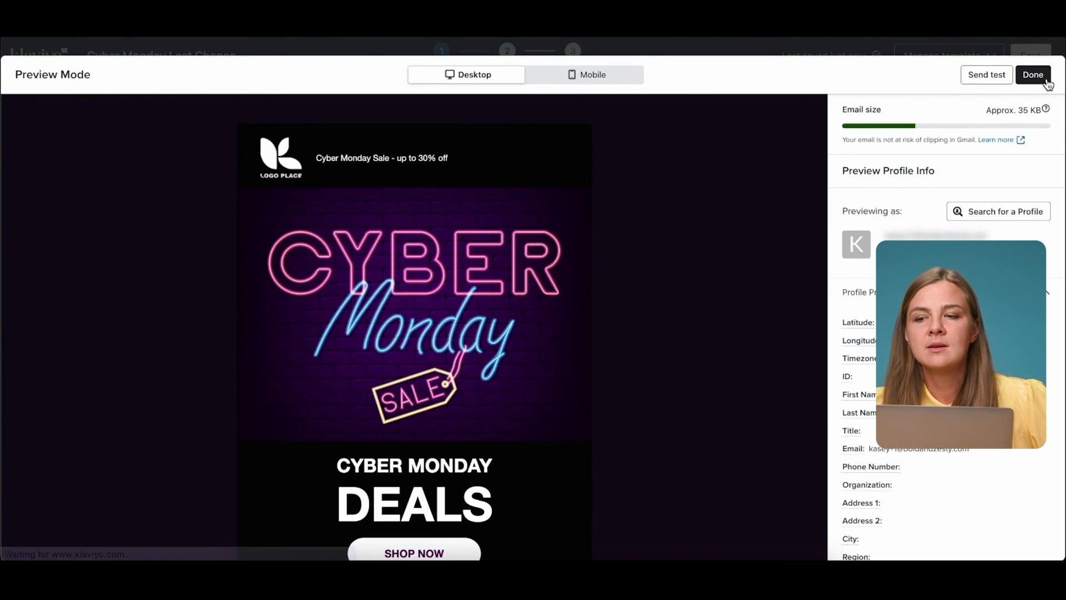
{"action": "left_click", "coordinate": [1042, 80]}
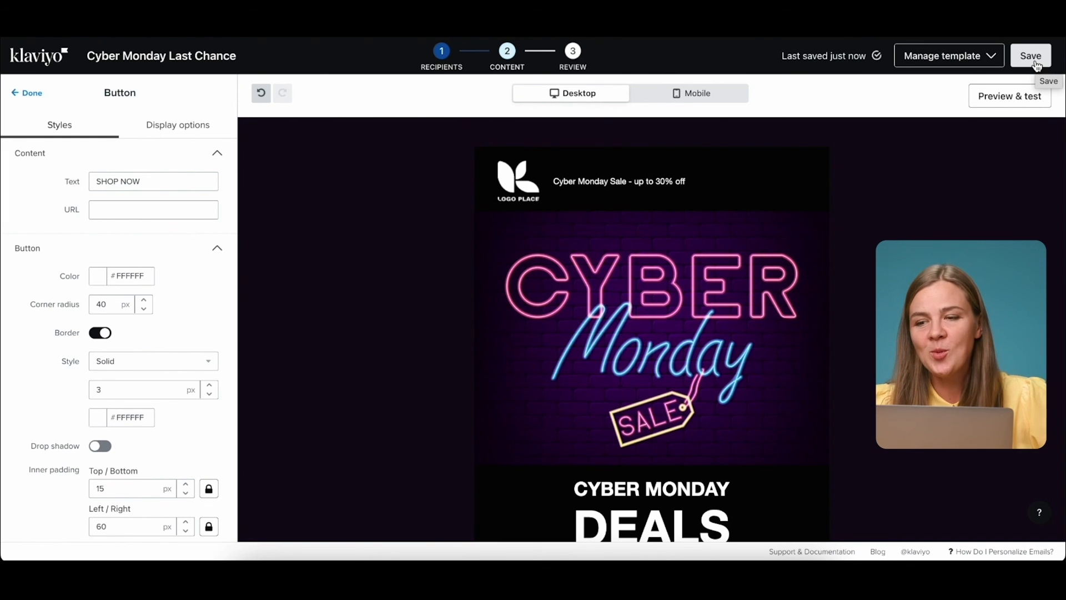
{"action": "left_click", "coordinate": [1036, 66]}
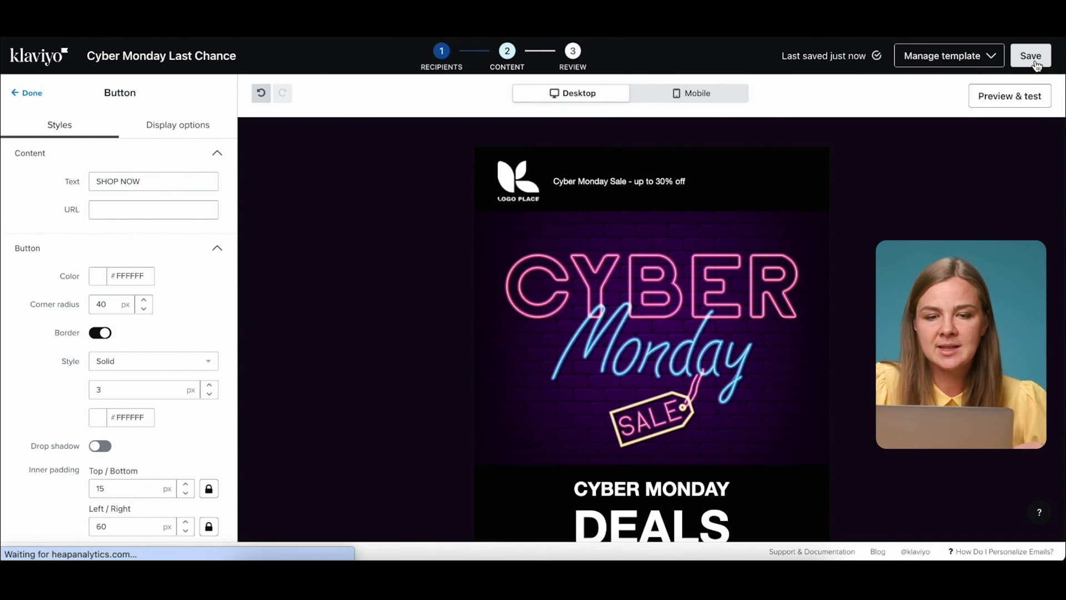